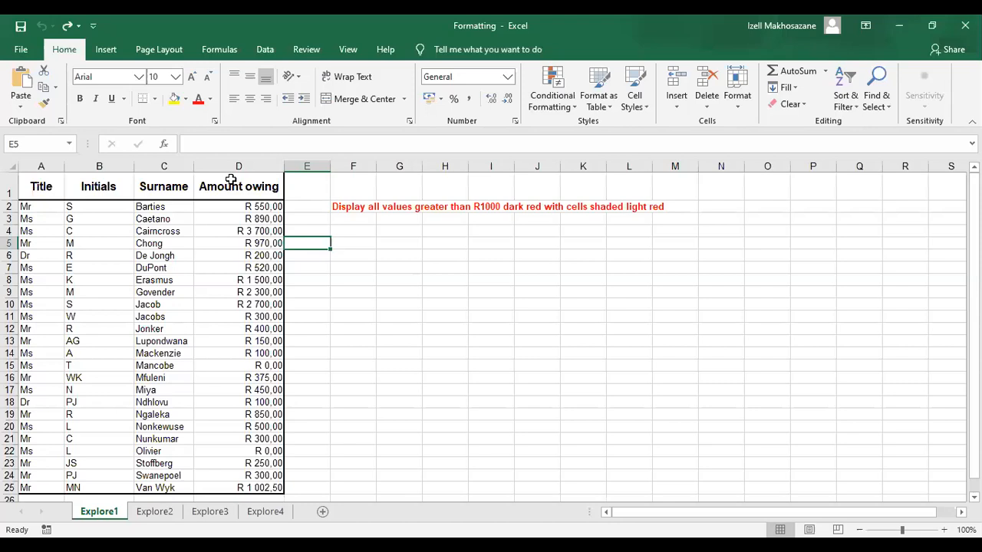
# Examine the Highlight Cells Rules available in Conditional Formatting for the Amount owing values
pyautogui.click(239, 165)
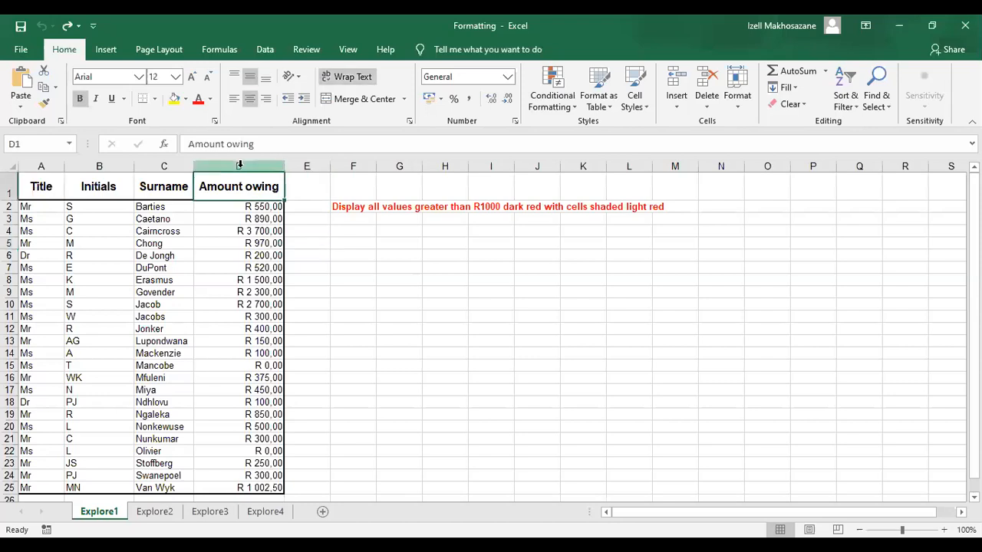
pyautogui.click(239, 165)
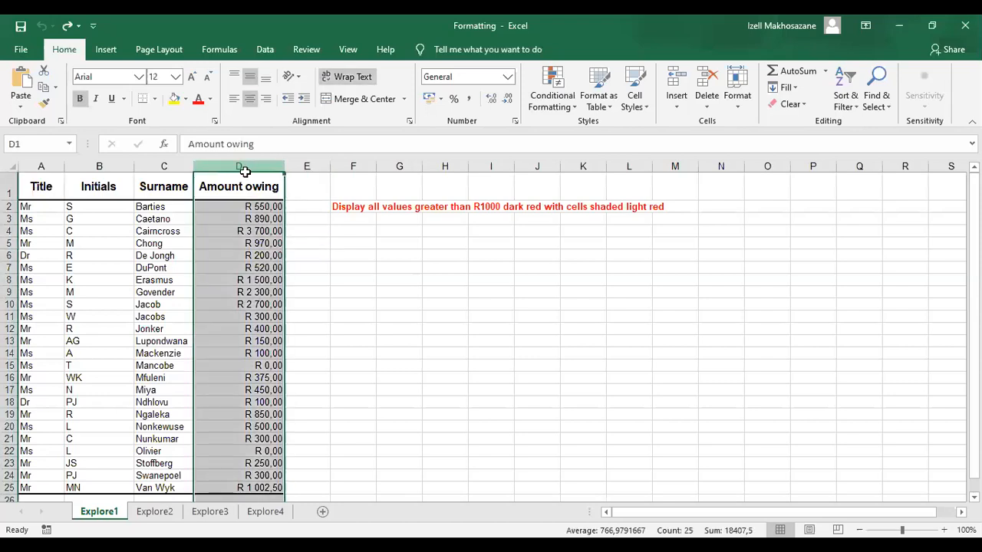
pyautogui.click(307, 206)
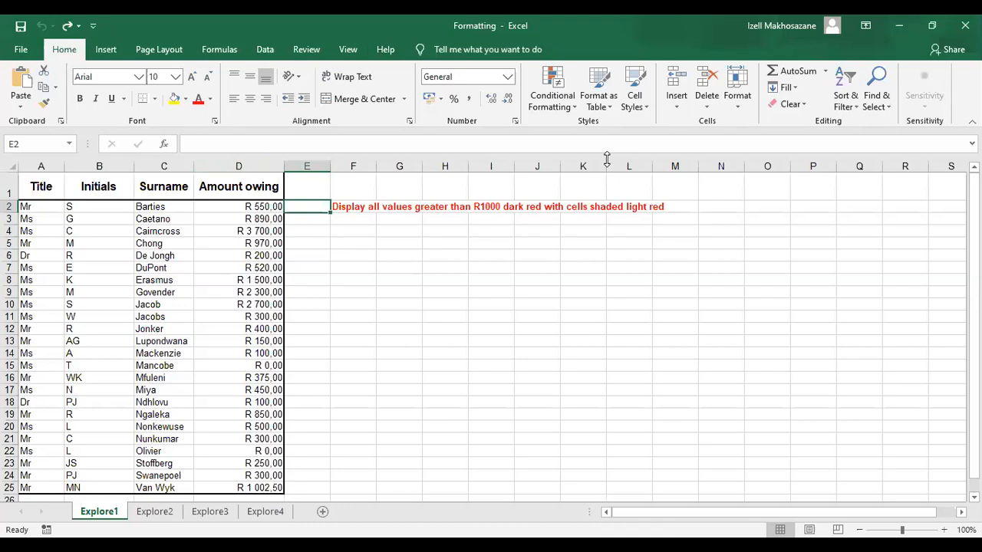
pyautogui.click(559, 111)
pyautogui.moveTo(639, 128)
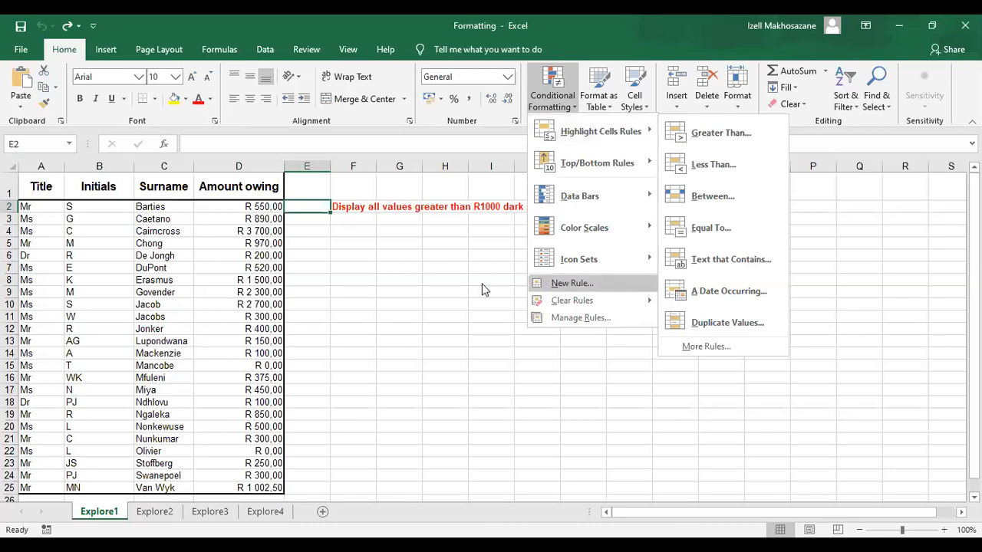
pyautogui.click(239, 207)
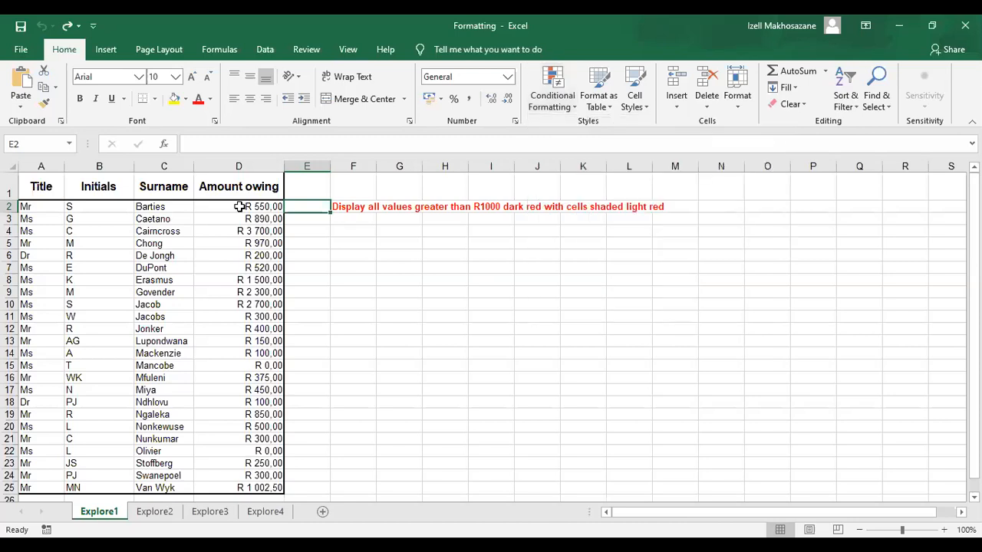
pyautogui.click(239, 206)
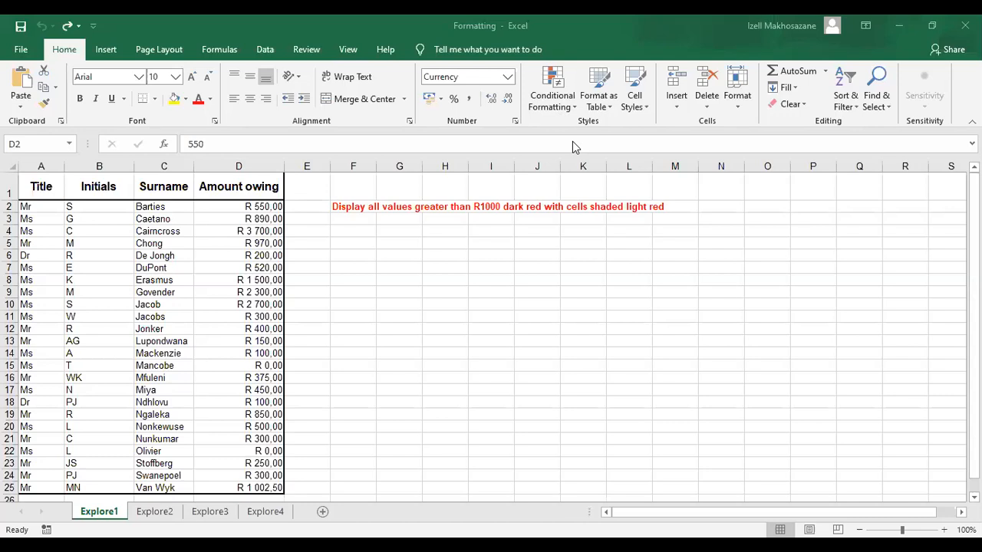
pyautogui.click(552, 99)
pyautogui.moveTo(641, 140)
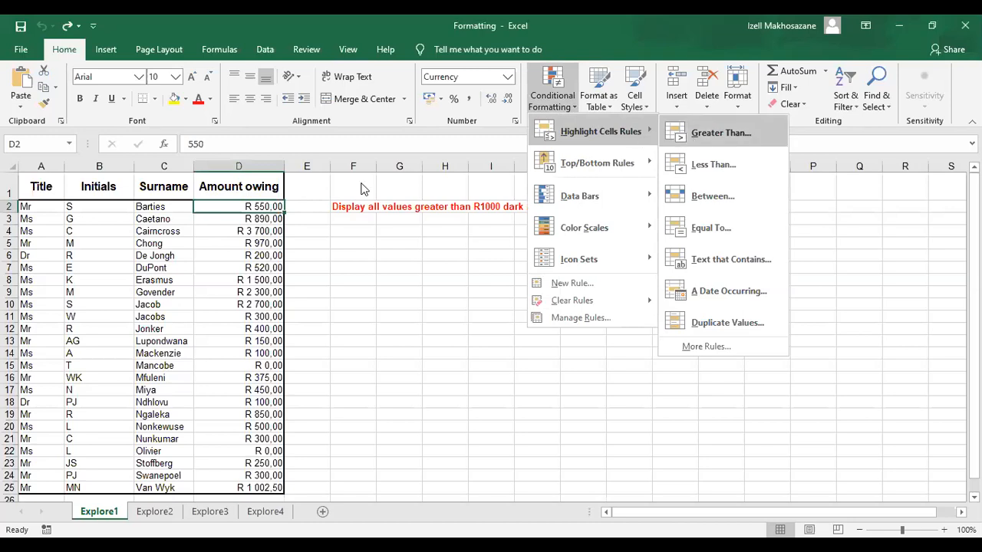
pyautogui.click(261, 206)
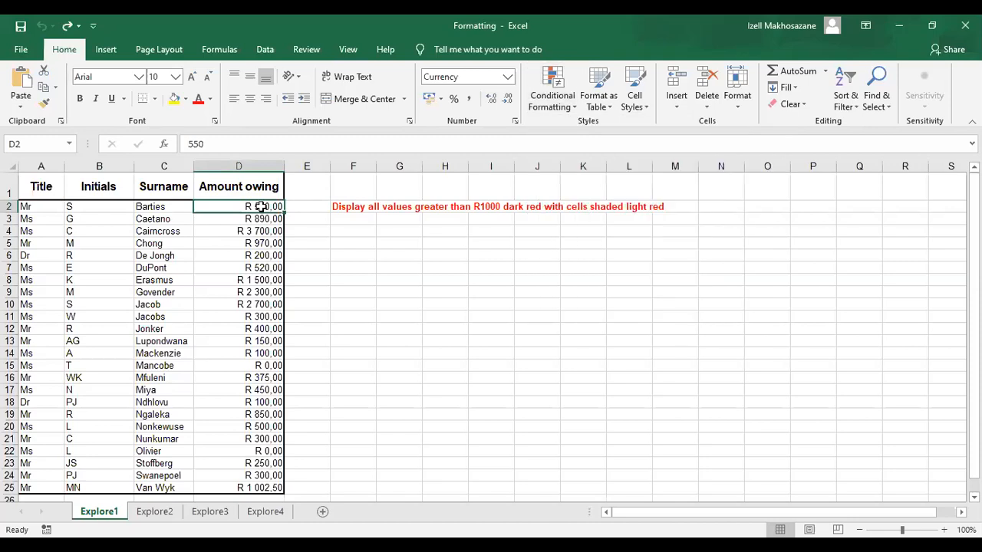
pyautogui.moveTo(244, 404); pyautogui.dragTo(248, 492)
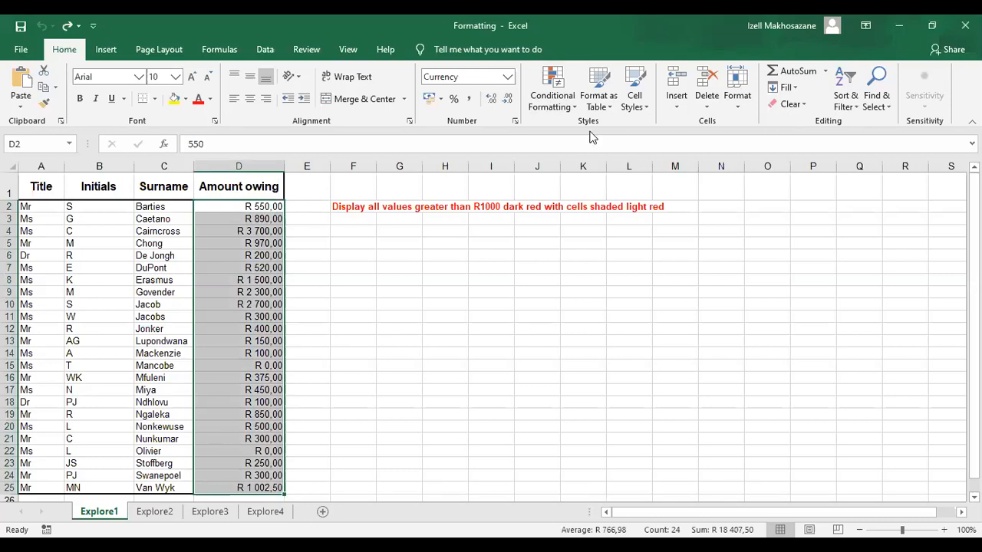
pyautogui.click(553, 92)
pyautogui.moveTo(590, 134)
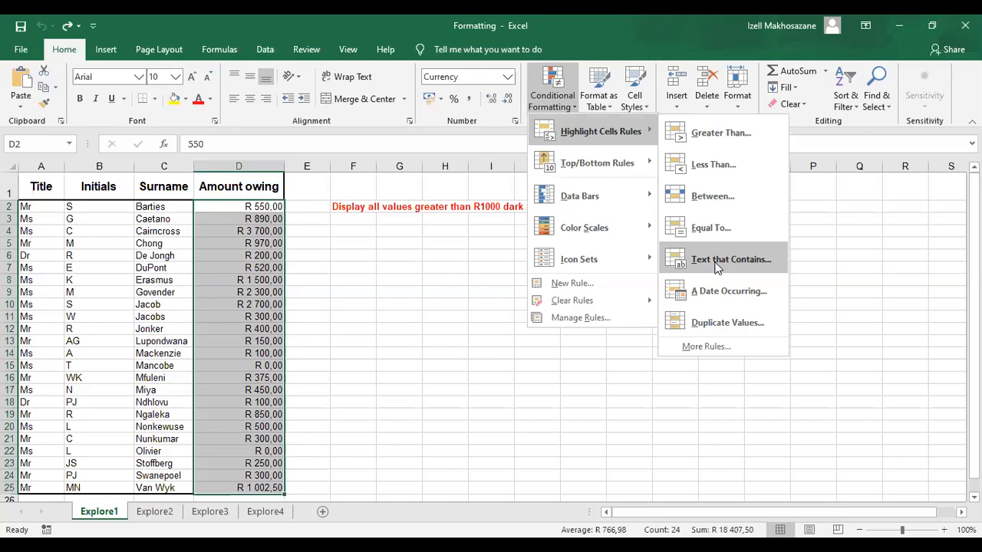
pyautogui.click(161, 219)
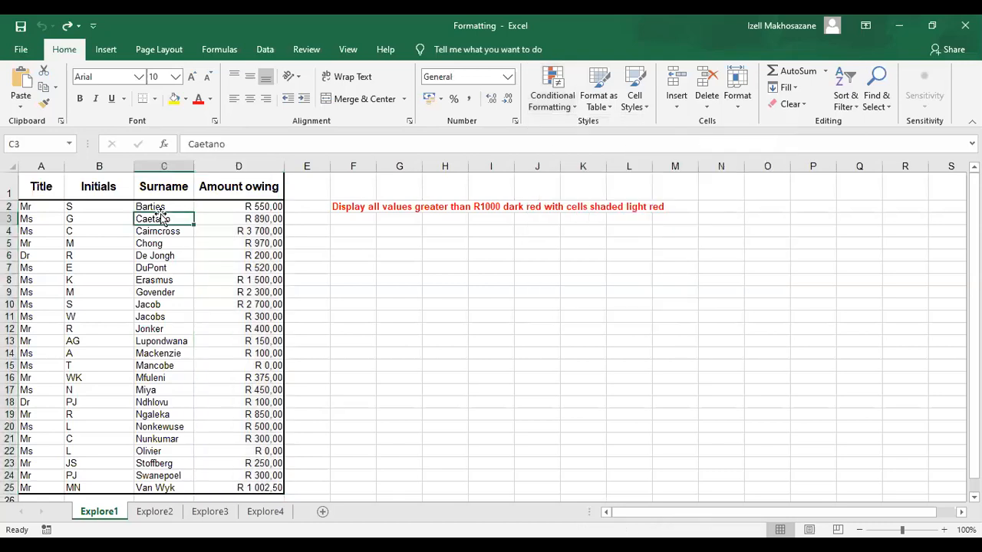
# Select the title entries in cells A2:A25, leaving out the header
pyautogui.click(51, 205)
pyautogui.moveTo(49, 270); pyautogui.dragTo(53, 484)
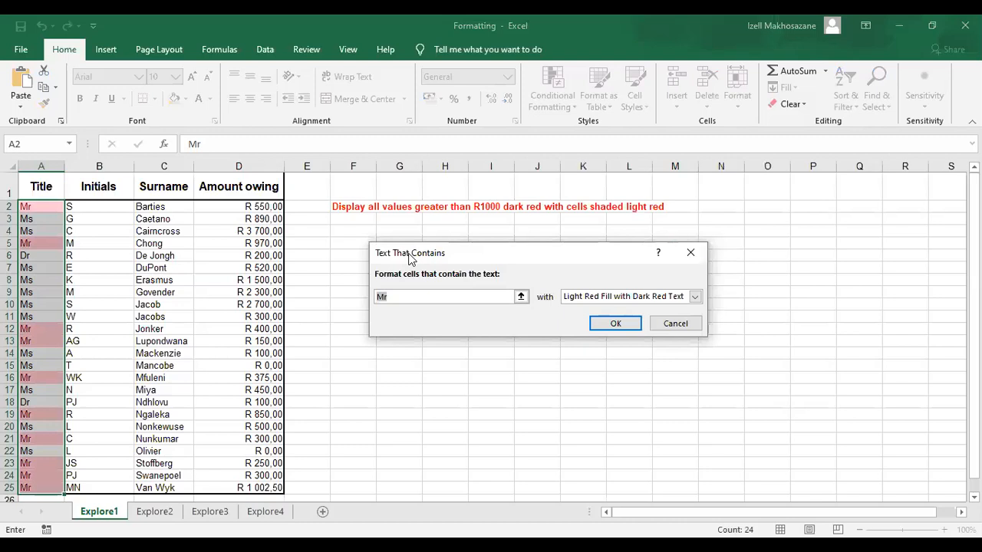
pyautogui.click(414, 298)
pyautogui.press('BackSpace')
pyautogui.write('s')
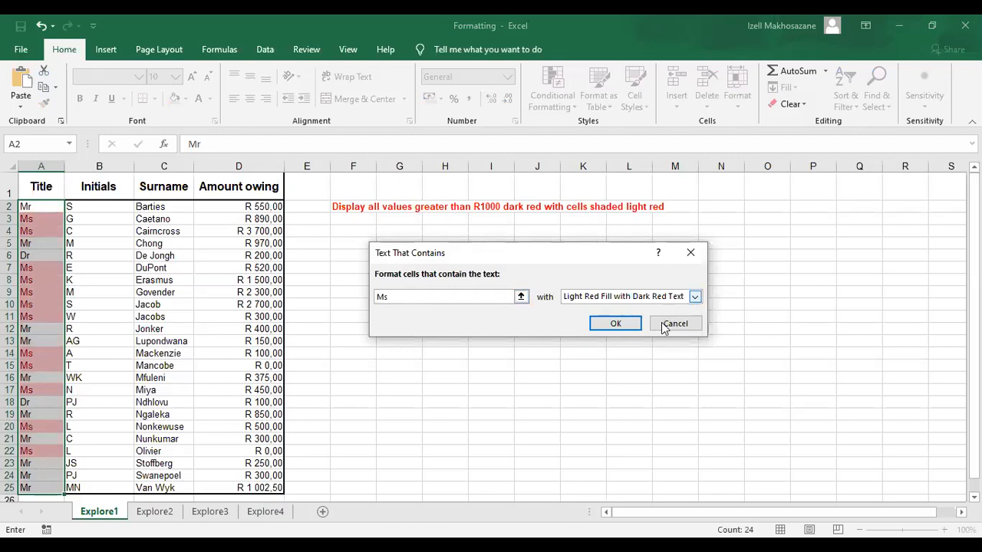
pyautogui.click(695, 297)
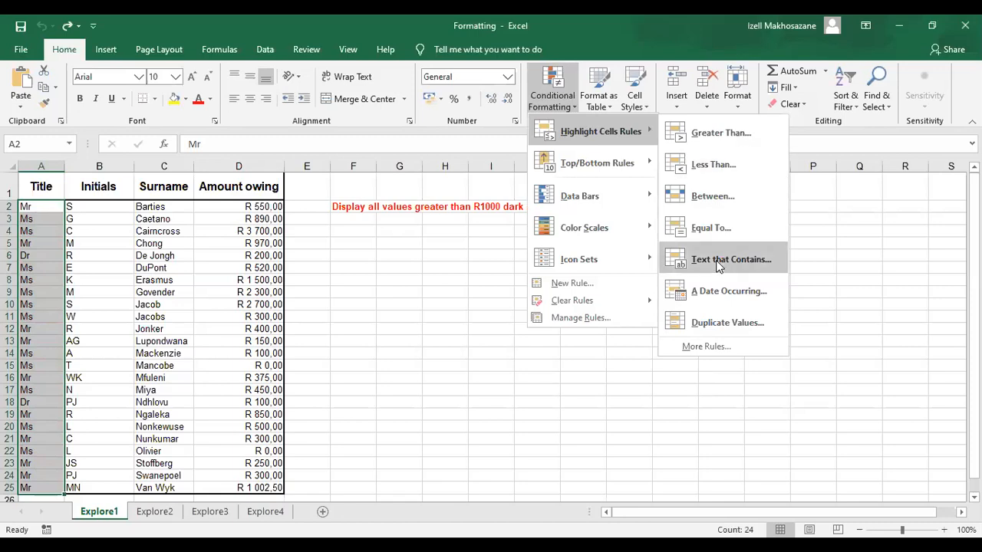
# Apply a Text That Contains rule for "Ms" to the selected titles with Light Red Fill with Dark Red Text
pyautogui.press('Return')
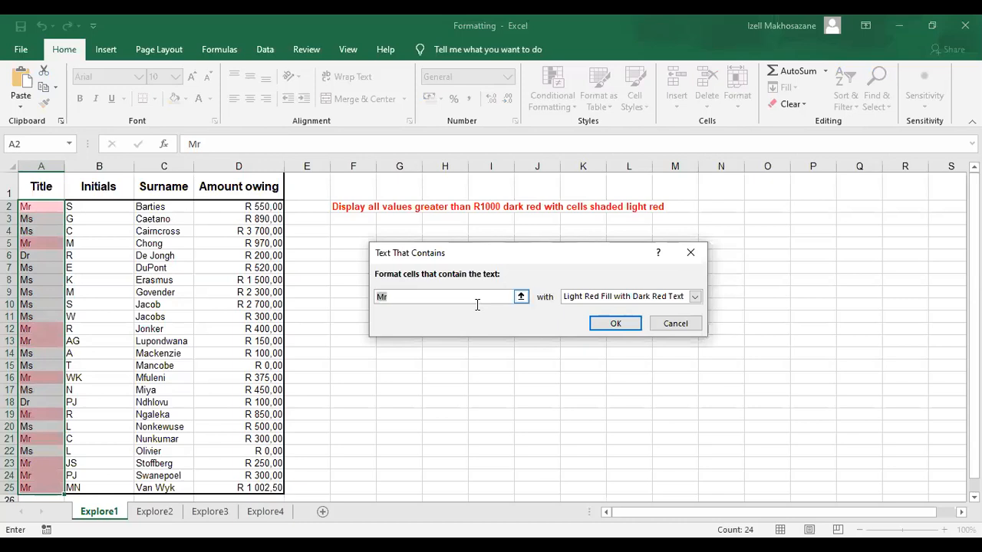
pyautogui.click(467, 296)
pyautogui.press('BackSpace')
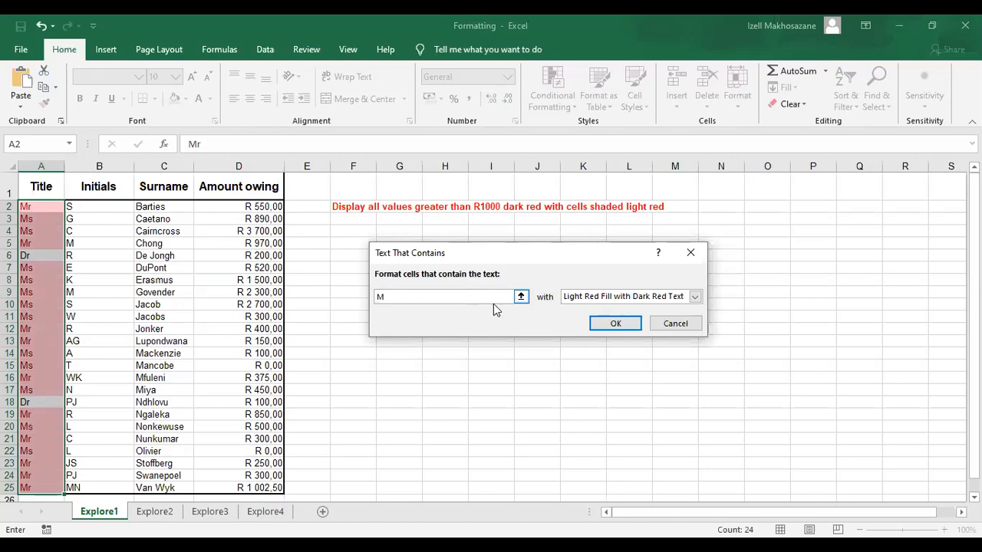
pyautogui.write('s')
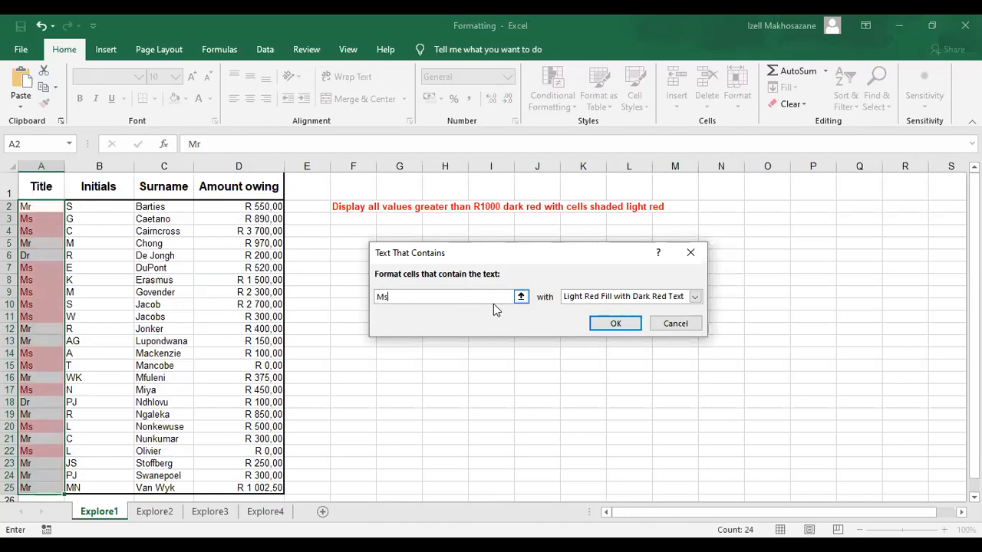
pyautogui.click(608, 323)
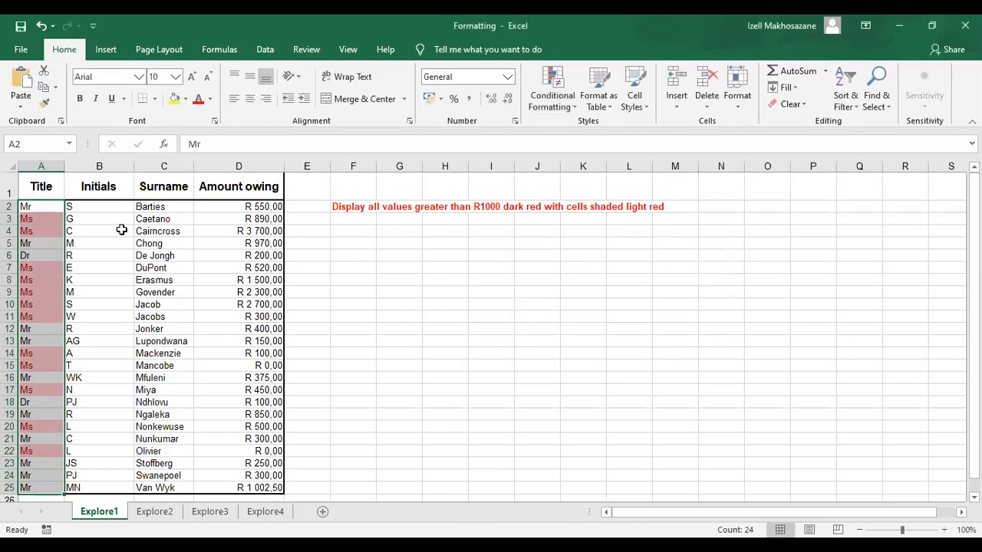
pyautogui.click(42, 209)
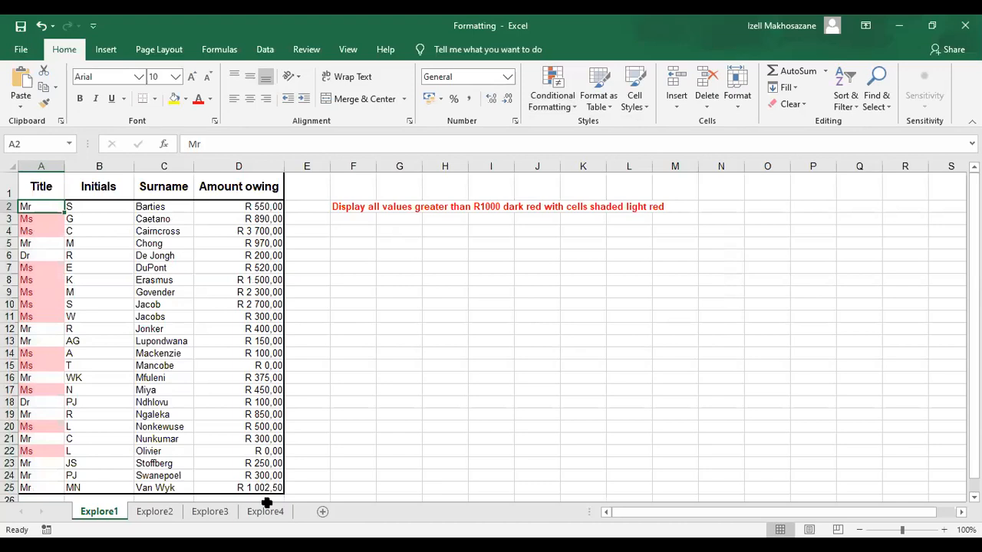
# Select the Amount owing values in cells D2:D25, leaving out the header
pyautogui.moveTo(261, 206); pyautogui.dragTo(261, 459)
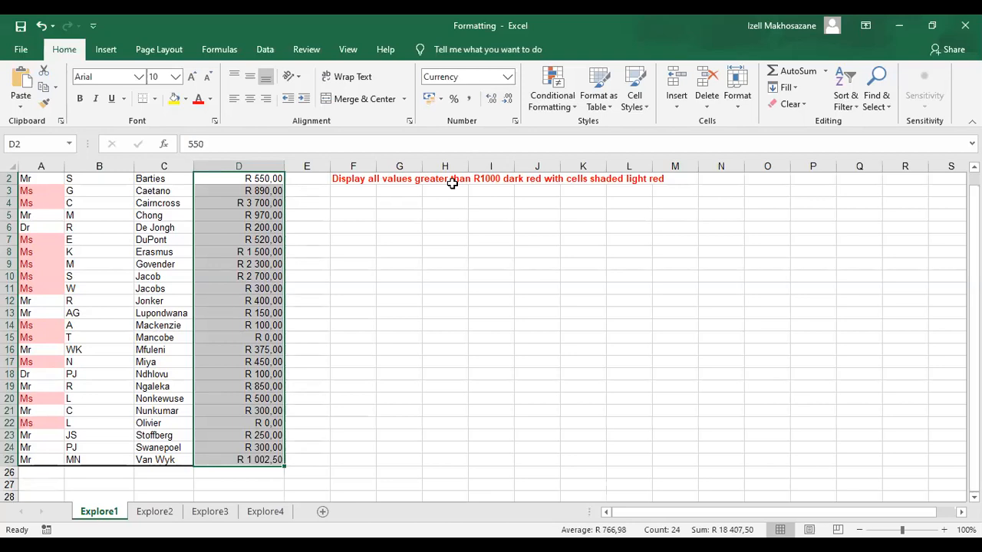
pyautogui.click(302, 197)
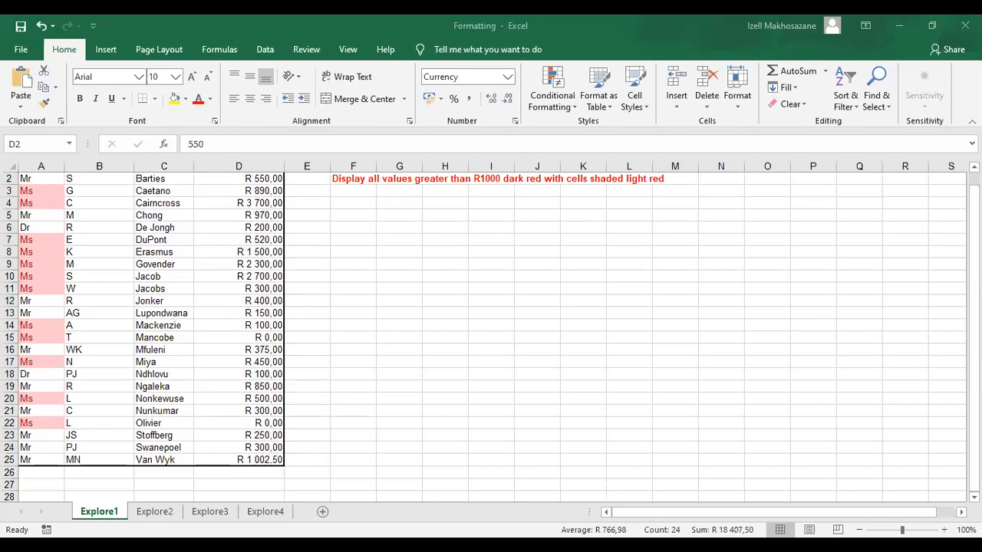
pyautogui.scroll(1, 397, 208)
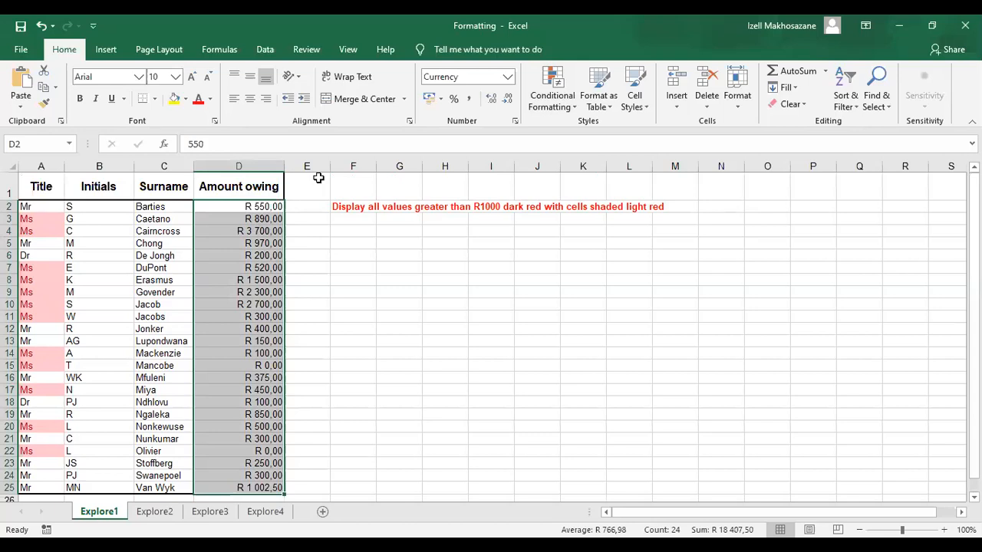
pyautogui.click(555, 106)
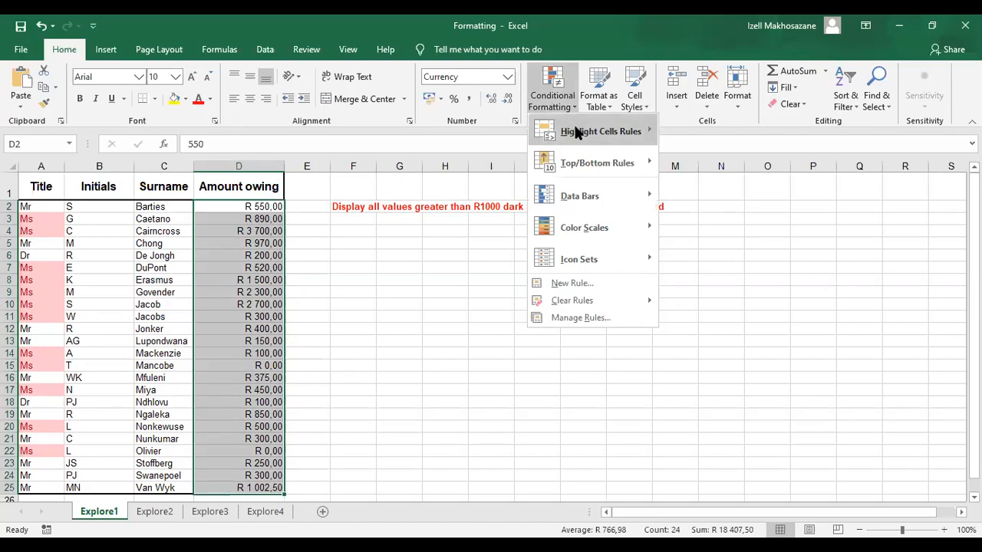
pyautogui.click(577, 133)
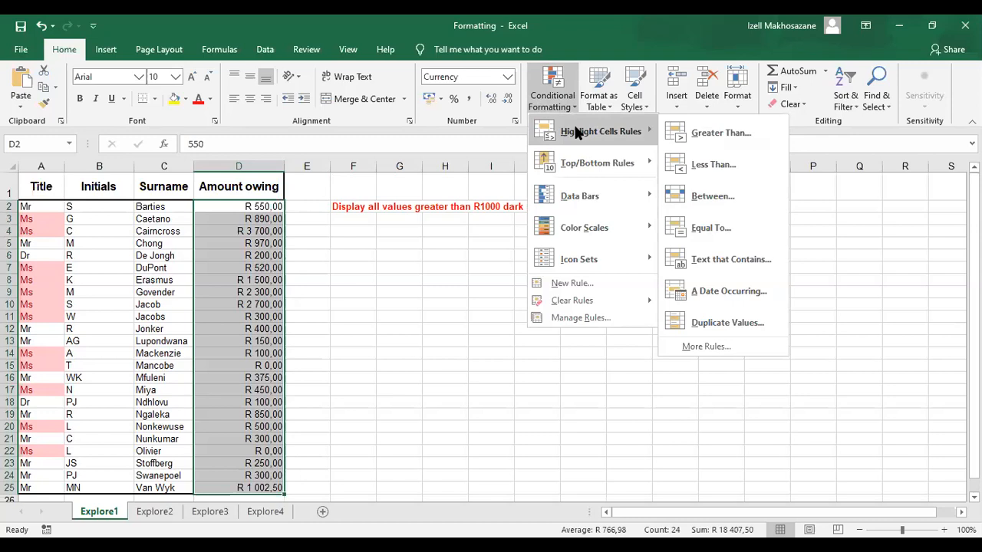
pyautogui.click(470, 211)
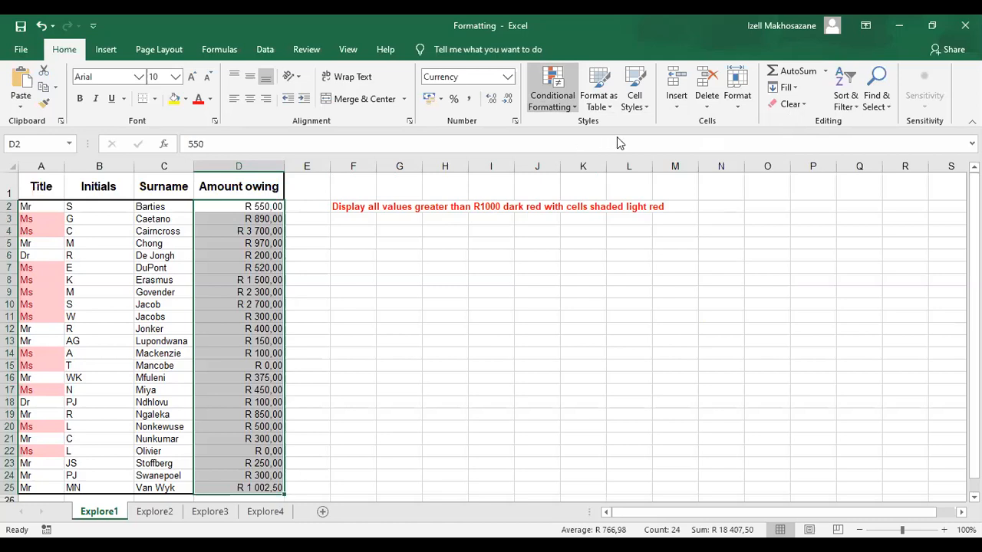
pyautogui.moveTo(624, 136)
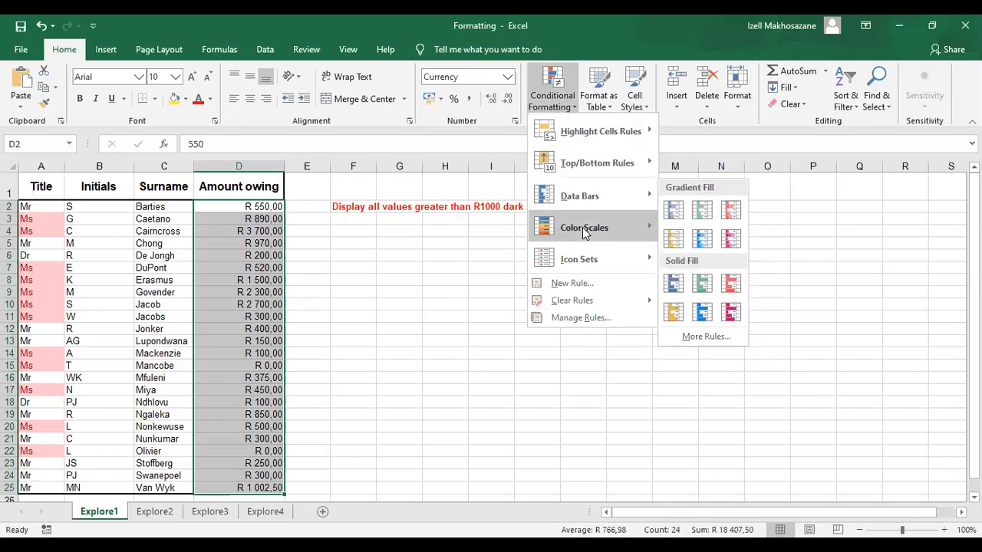
pyautogui.moveTo(583, 232)
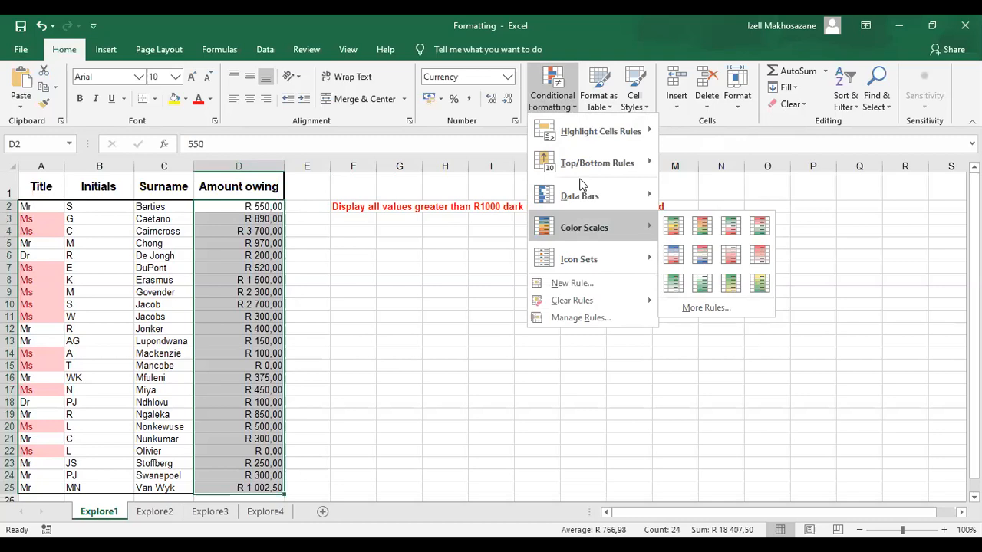
pyautogui.moveTo(583, 138)
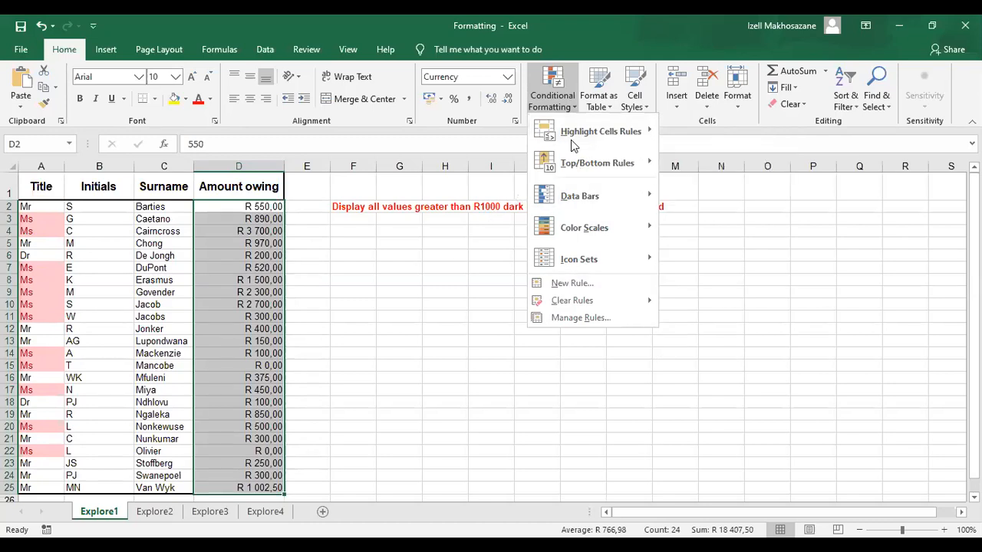
# Try to highlight amounts owing greater than R 1 000,01 using a Greater Than rule with Light Red Fill with Dark Red Text
pyautogui.moveTo(630, 127)
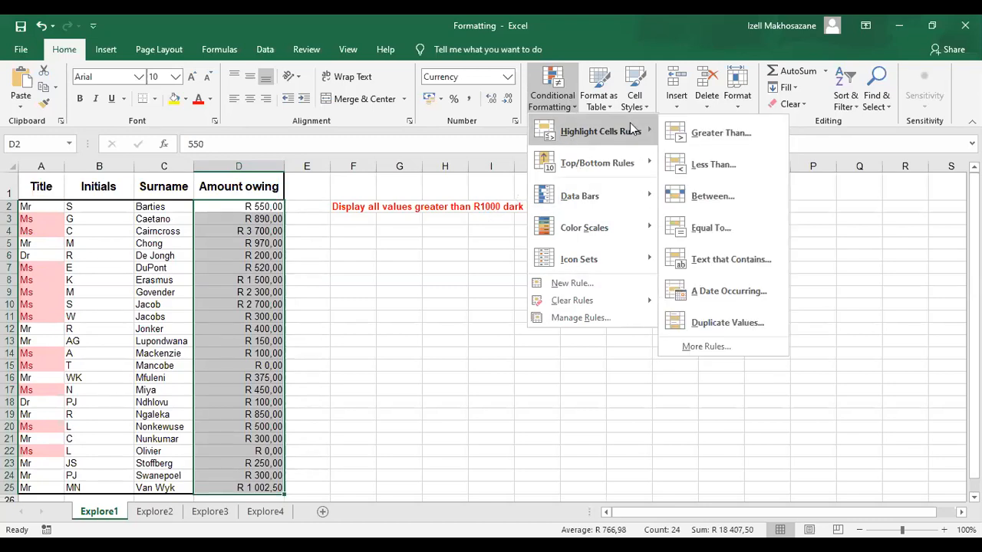
pyautogui.click(695, 134)
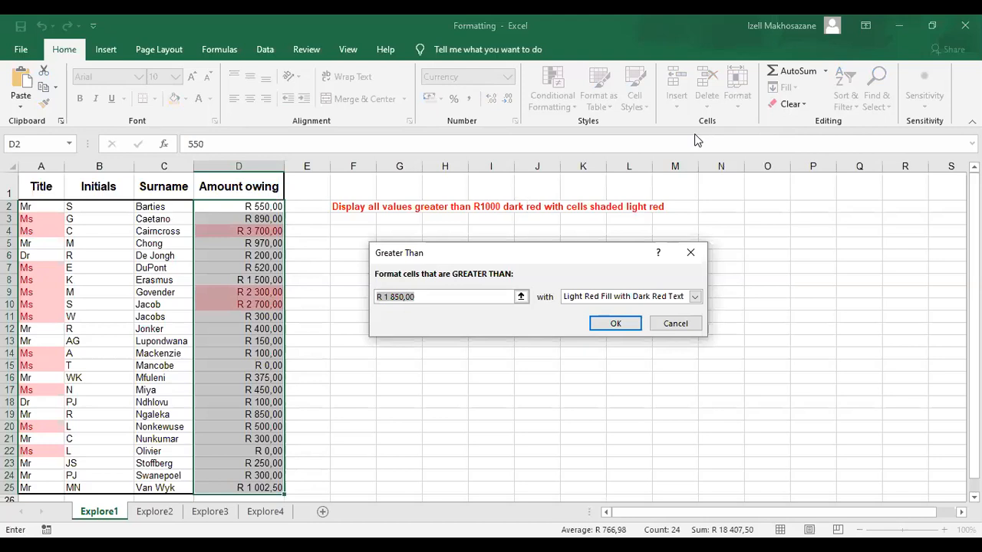
pyautogui.click(428, 297)
pyautogui.press('BackSpace')
pyautogui.press('BackSpace')
pyautogui.press('BackSpace')
pyautogui.press('BackSpace')
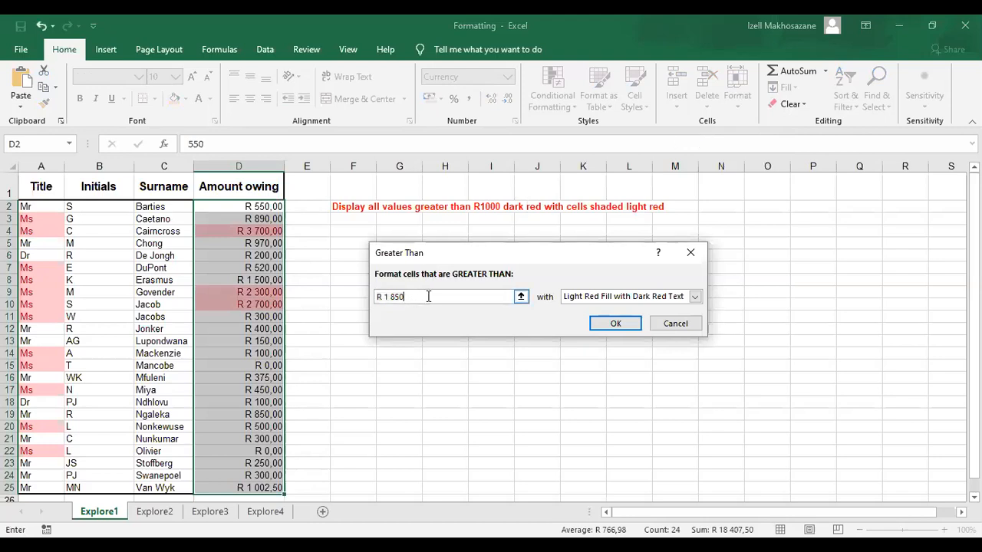
pyautogui.press('BackSpace')
pyautogui.press('BackSpace')
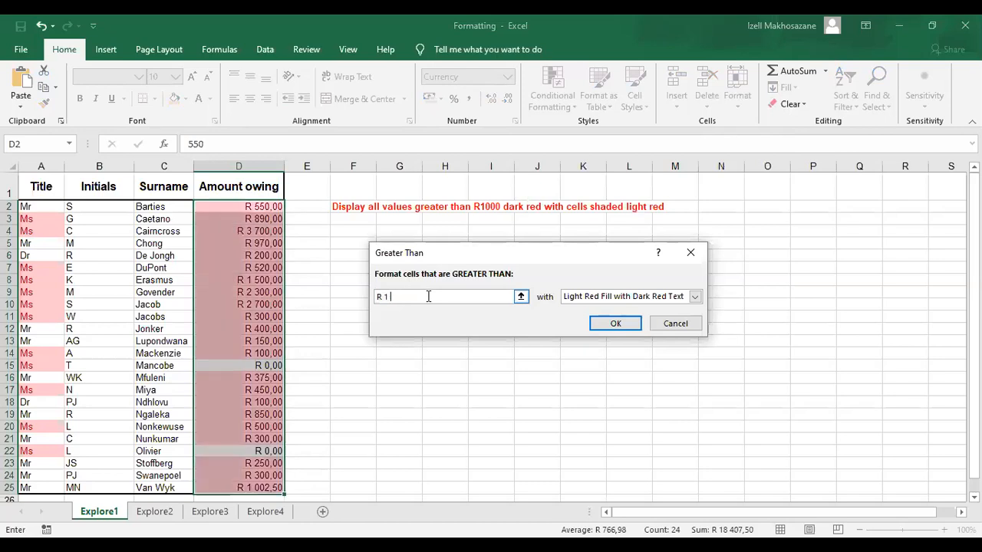
pyautogui.write('000')
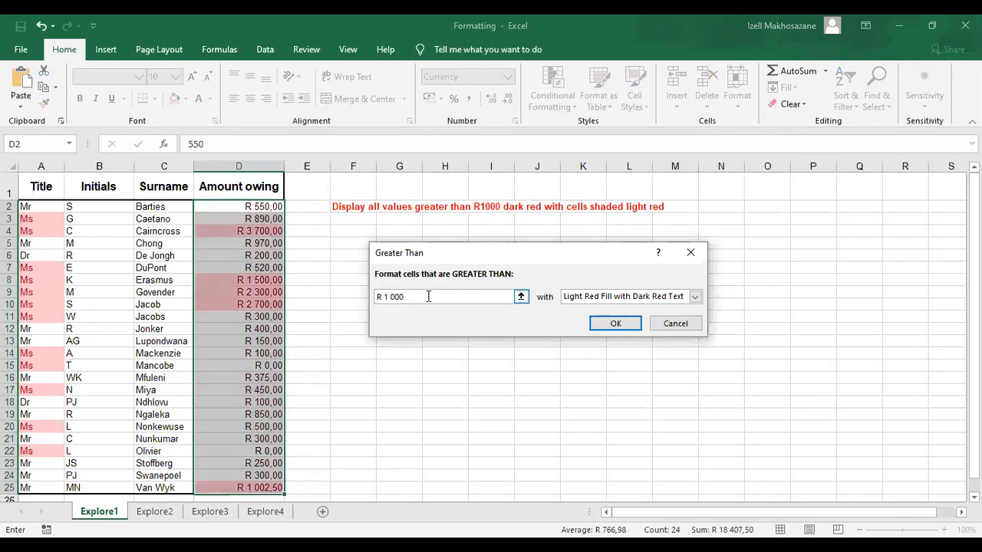
pyautogui.write(',')
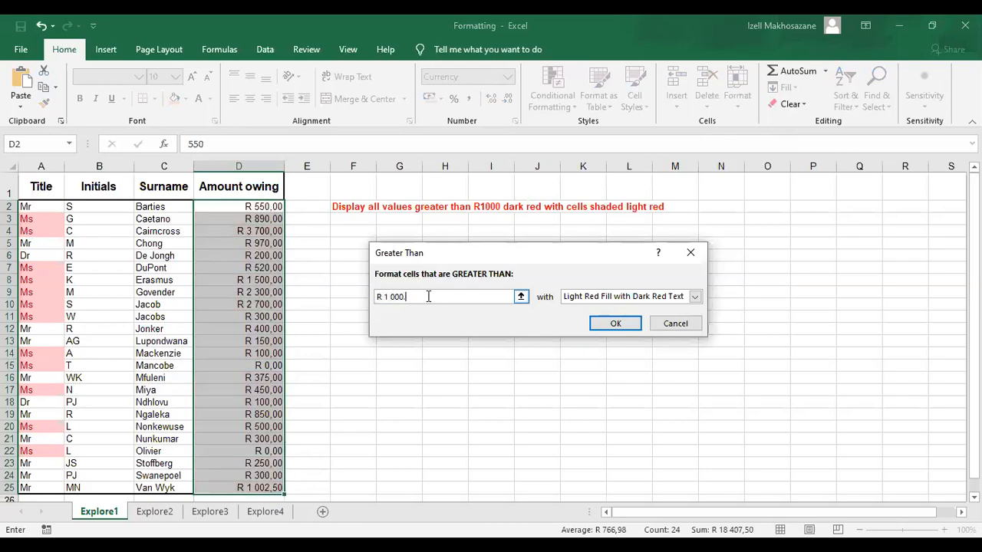
pyautogui.write('00')
pyautogui.press('BackSpace')
pyautogui.write('1')
pyautogui.click(615, 324)
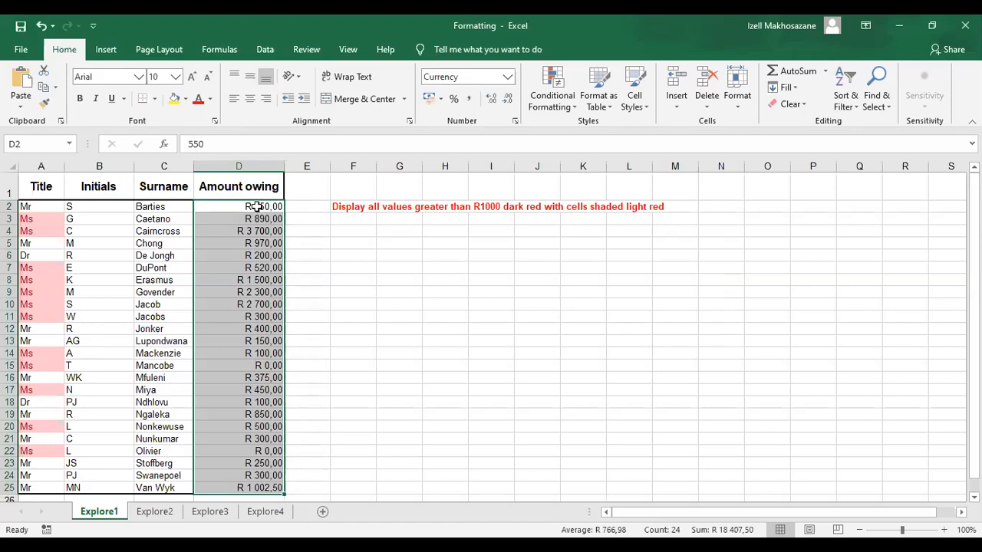
# Try to highlight amounts owing in D2:D25 greater than R 1 000.00 using a Greater Than rule with Light Red Fill with Dark Red Text
pyautogui.click(256, 207)
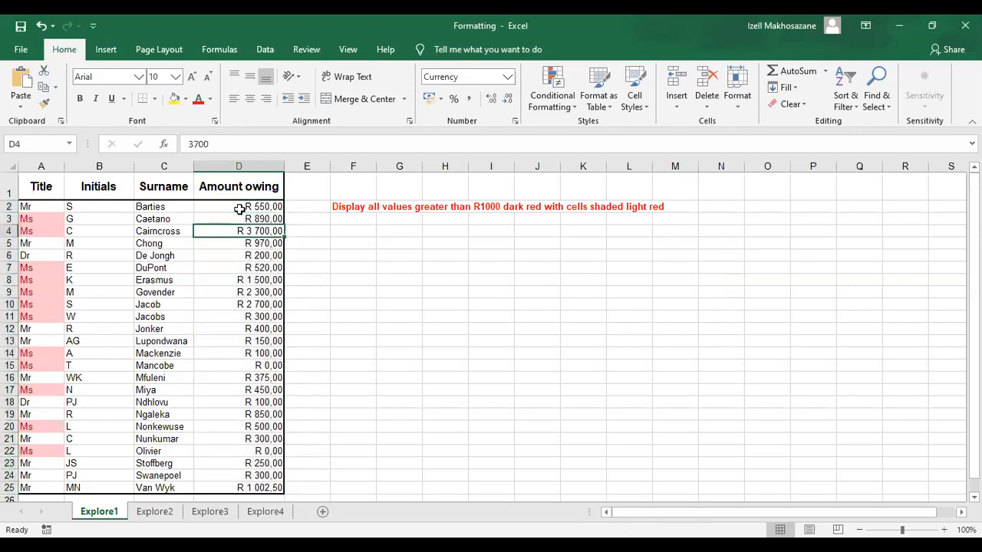
pyautogui.moveTo(240, 207); pyautogui.dragTo(263, 491)
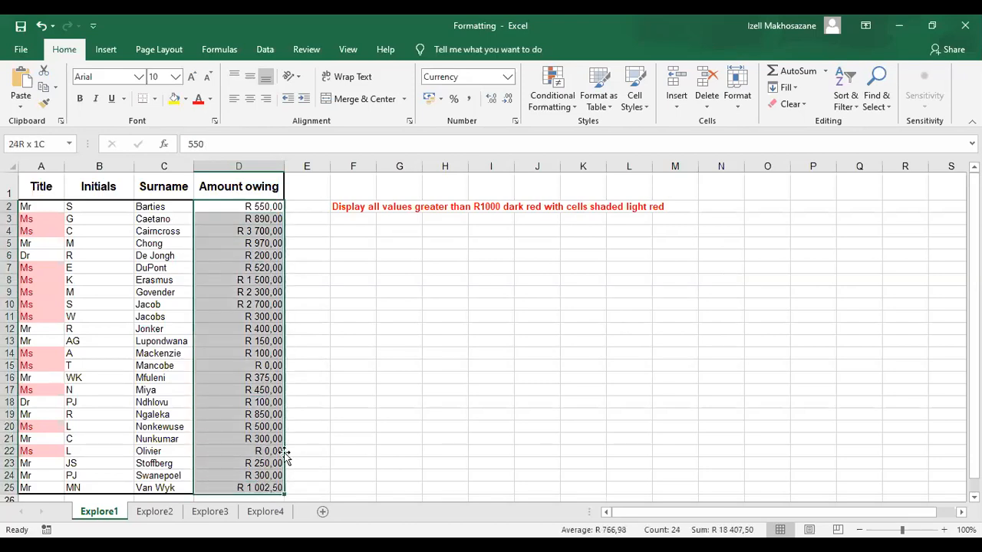
pyautogui.moveTo(286, 454); pyautogui.dragTo(285, 454)
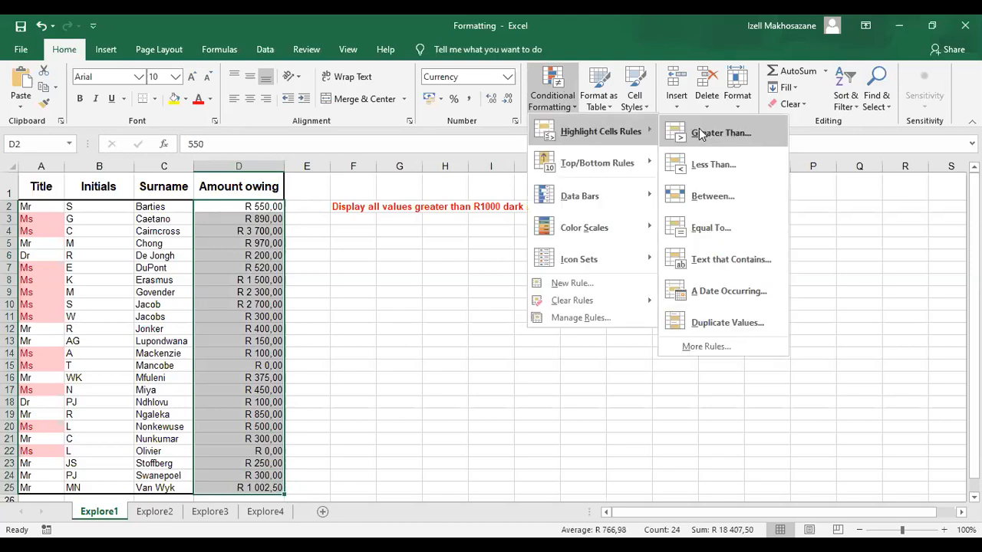
pyautogui.click(699, 132)
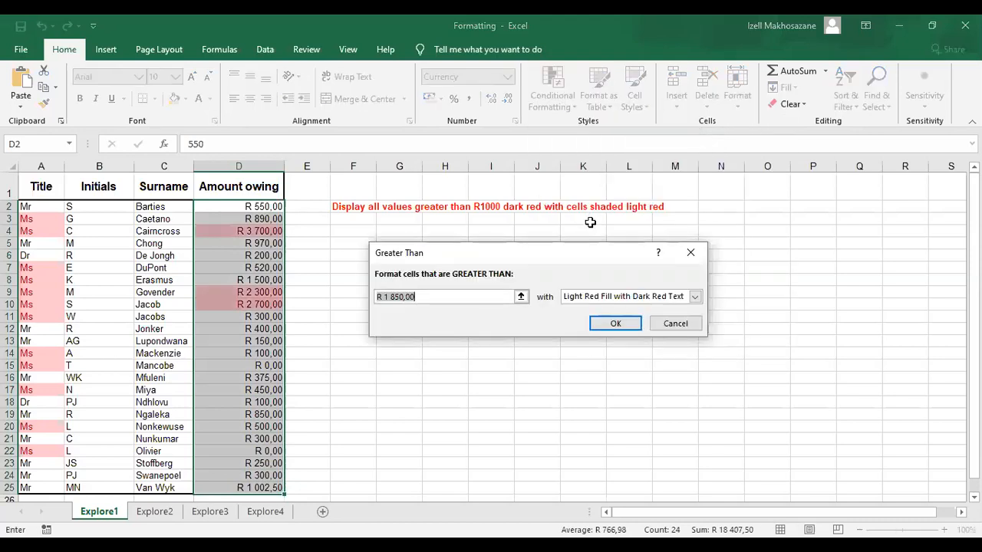
pyautogui.click(432, 296)
pyautogui.press('BackSpace')
pyautogui.press('BackSpace')
pyautogui.press('BackSpace')
pyautogui.press('BackSpace')
pyautogui.press('BackSpace')
pyautogui.press('BackSpace')
pyautogui.write('0')
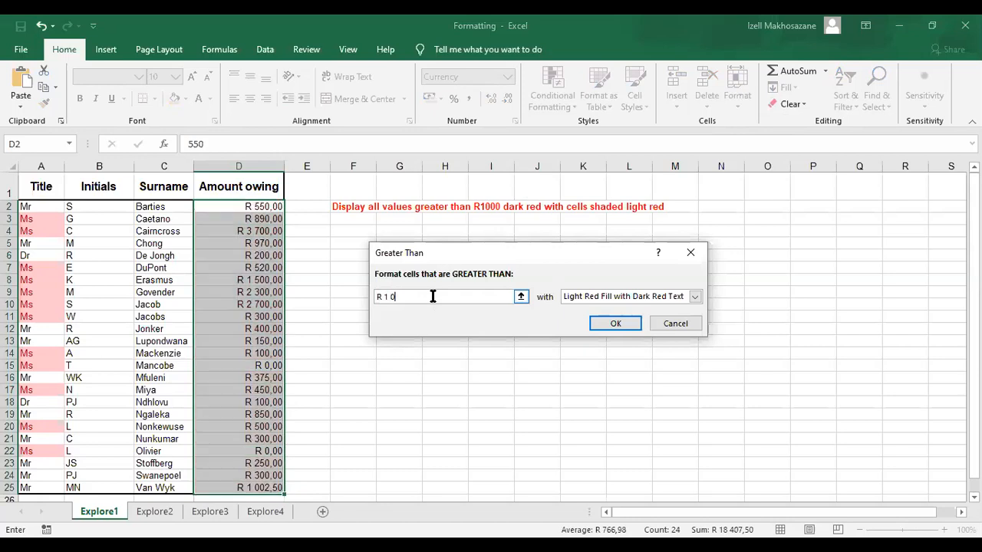
pyautogui.write('00')
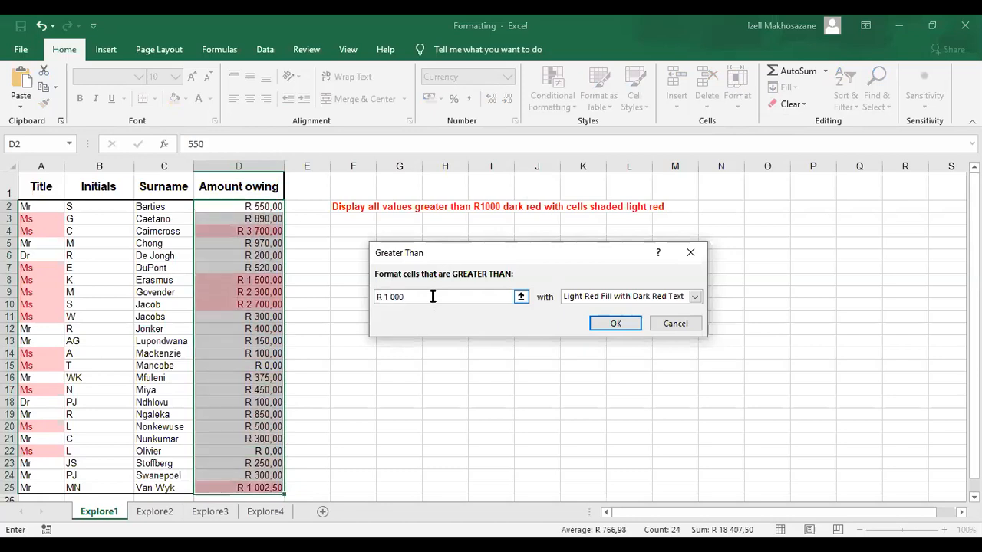
pyautogui.write('.00')
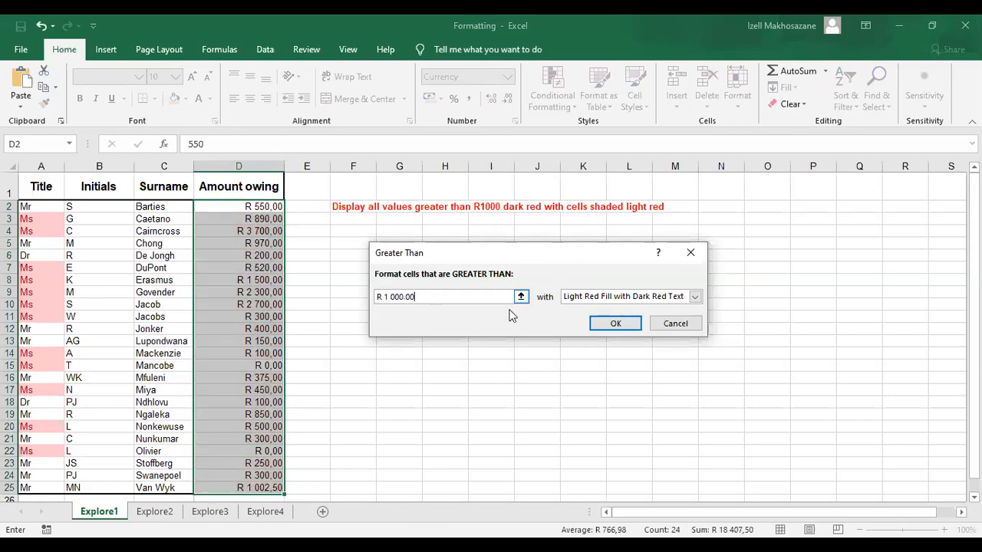
pyautogui.click(614, 324)
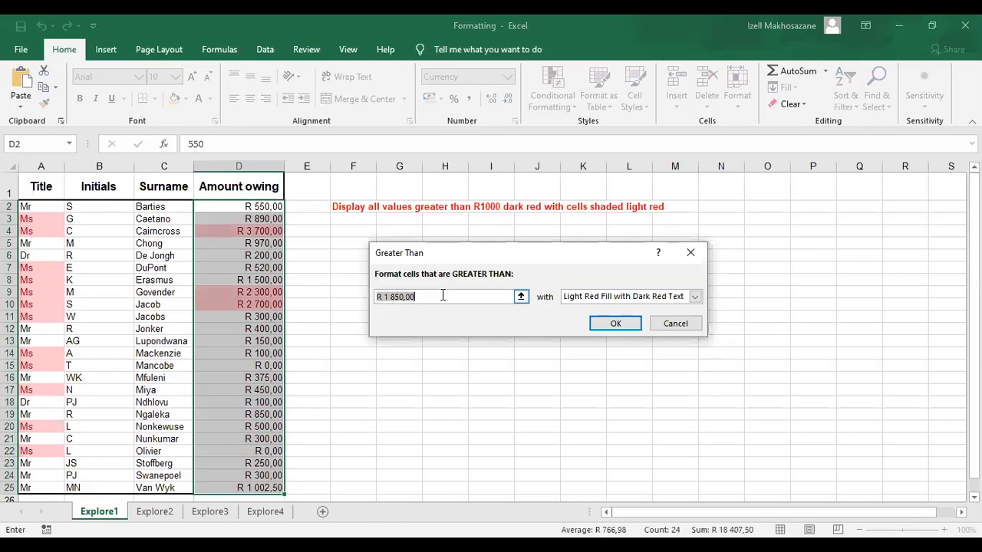
# Apply a Greater Than rule of R 1 000 to the selected amounts with Light Red Fill with Dark Red Text
pyautogui.click(442, 296)
pyautogui.press('BackSpace')
pyautogui.press('BackSpace')
pyautogui.press('BackSpace')
pyautogui.press('BackSpace')
pyautogui.press('BackSpace')
pyautogui.press('BackSpace')
pyautogui.write('000')
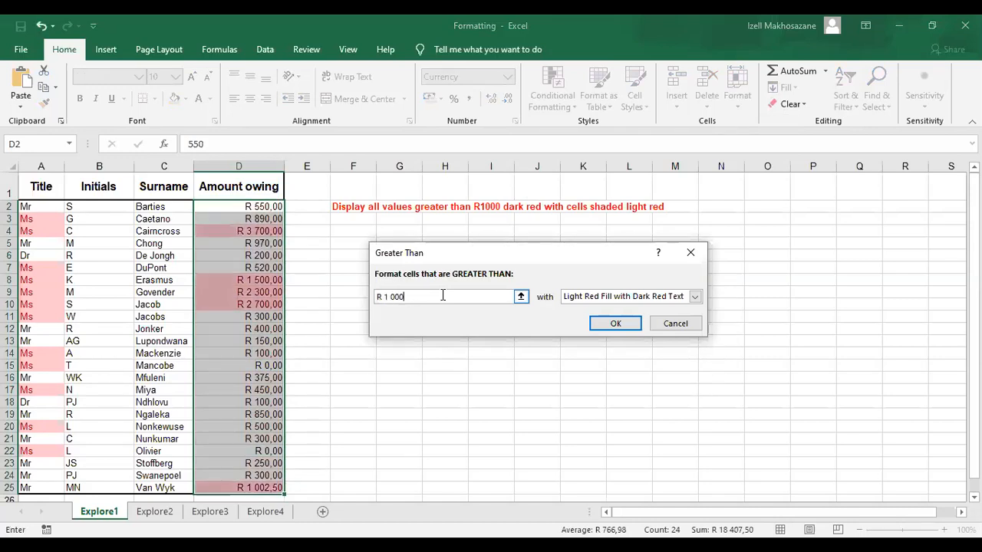
pyautogui.click(616, 323)
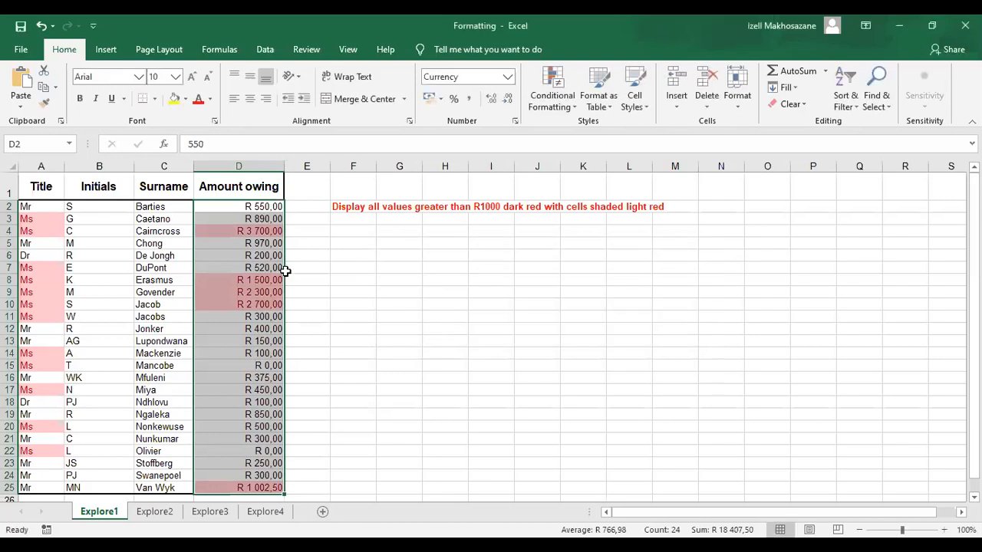
# Examine the Amount owing values cell by cell to check which ones the Greater Than rule highlights
pyautogui.click(243, 211)
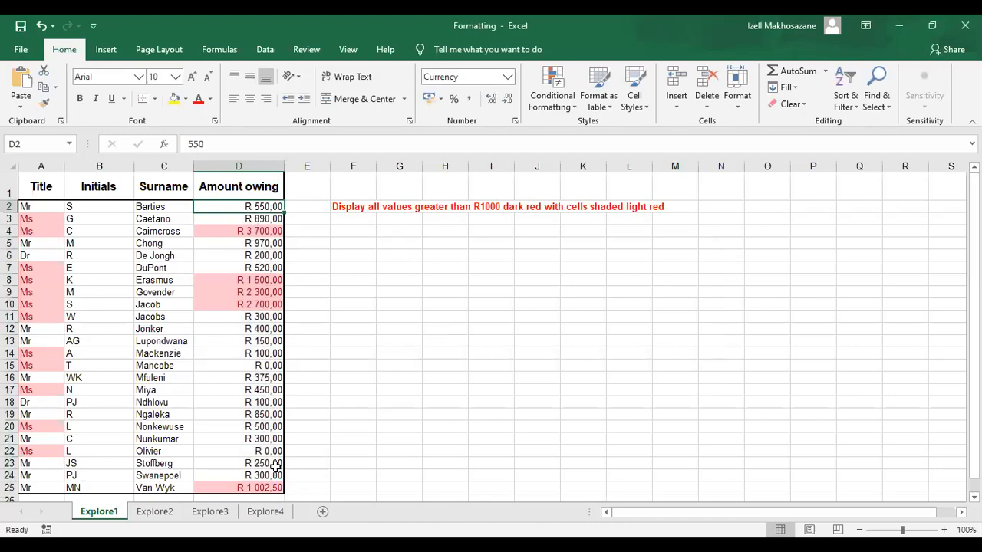
pyautogui.press('Down')
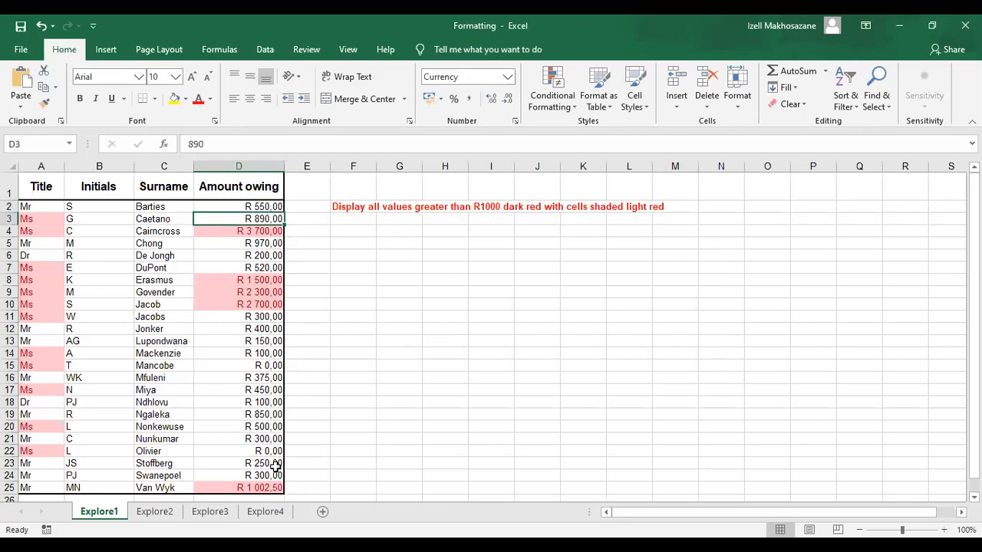
pyautogui.press('Down')
pyautogui.press('Down')
pyautogui.press('Down')
pyautogui.press('Down')
pyautogui.press('Down')
pyautogui.press('Down')
pyautogui.press('Down')
pyautogui.press('Down')
pyautogui.press('Down')
pyautogui.press('Down')
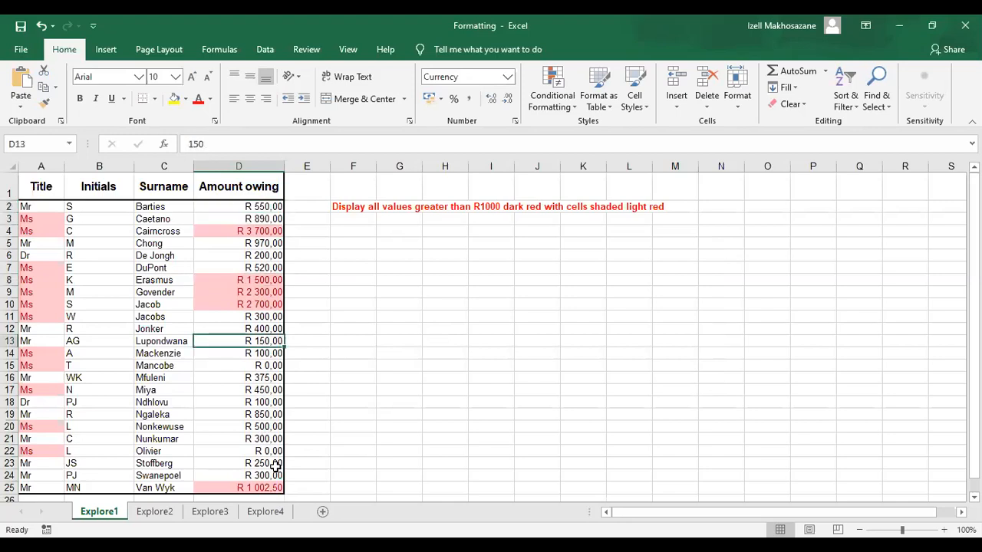
pyautogui.press('Down')
pyautogui.press('Down')
pyautogui.press('Down')
pyautogui.press('Down')
pyautogui.press('Down')
pyautogui.press('Down')
pyautogui.press('Down')
pyautogui.press('Down')
pyautogui.press('Down')
pyautogui.press('Down')
pyautogui.press('Down')
pyautogui.press('Down')
pyautogui.press('Down')
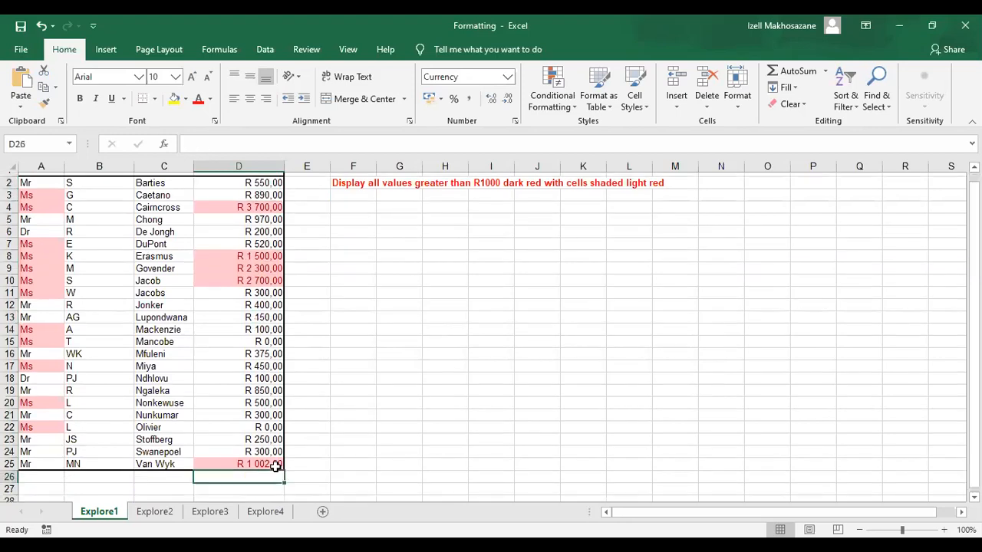
pyautogui.press('Down')
pyautogui.press('Up')
pyautogui.press('Up')
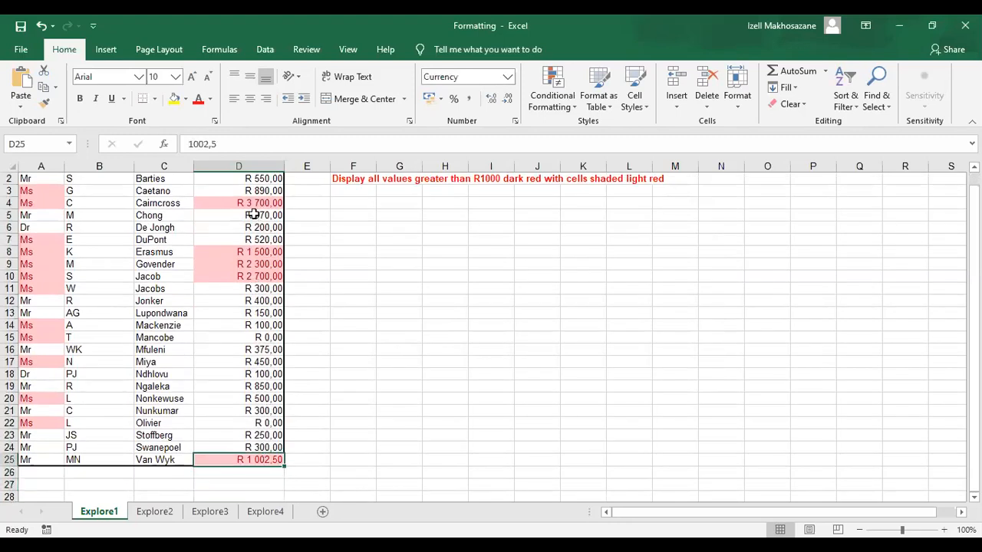
pyautogui.press('Up')
pyautogui.press('Up')
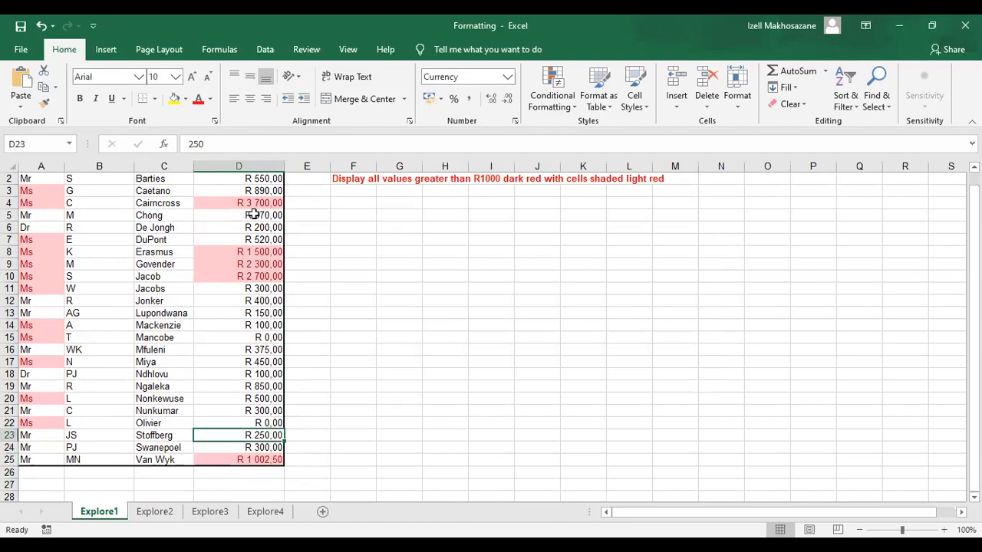
pyautogui.press('Up')
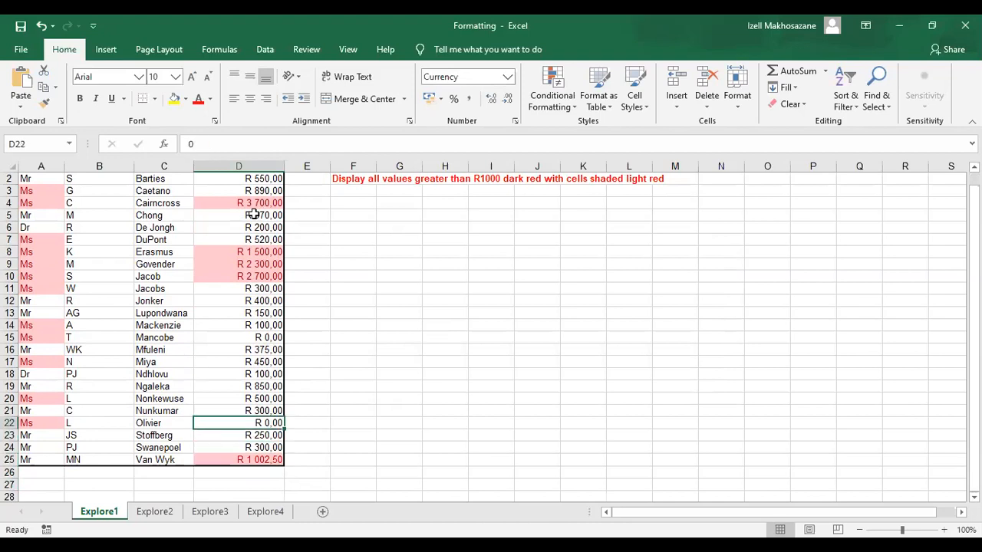
pyautogui.click(316, 201)
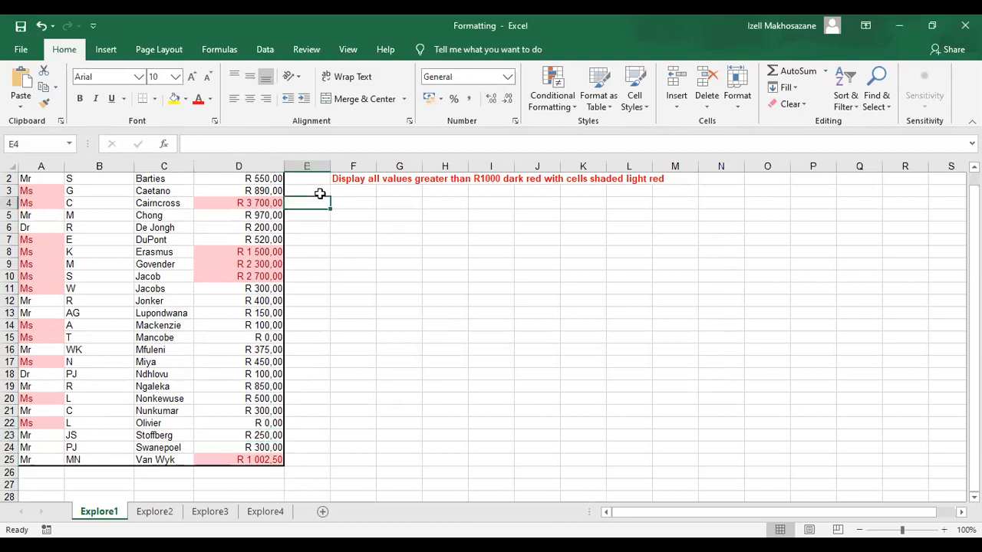
pyautogui.click(313, 192)
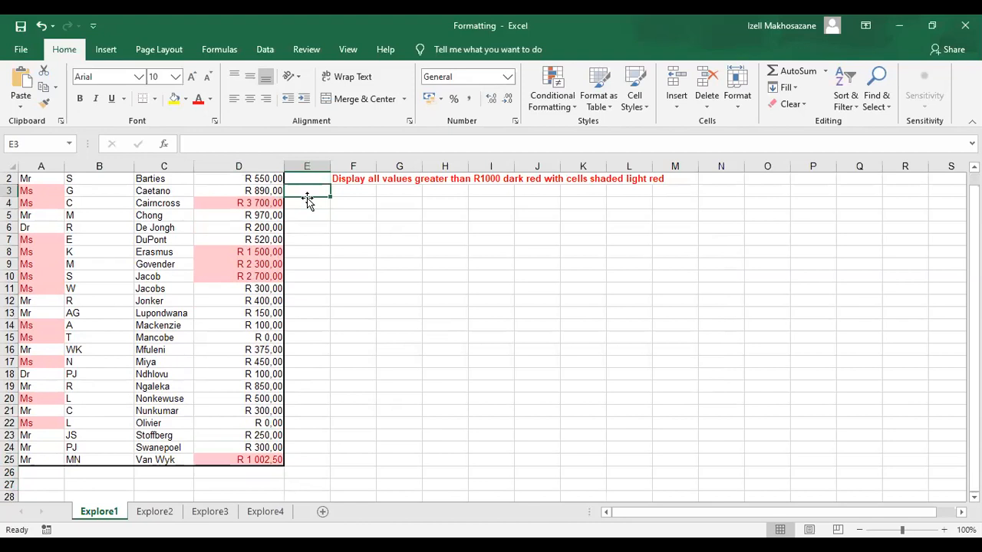
# Switch to the Explore2 sheet and select the Amount owing values in D2:D25, leaving out the header
pyautogui.click(156, 512)
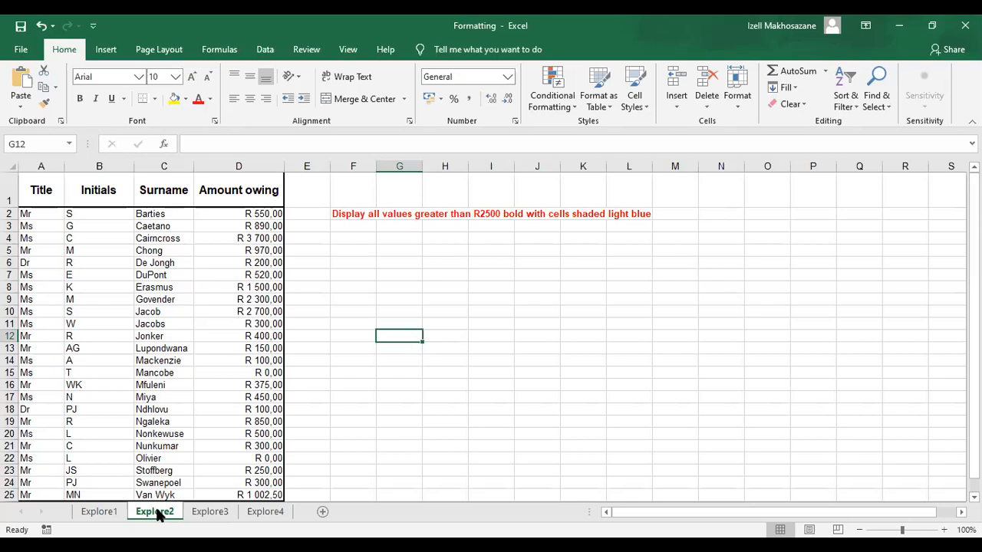
pyautogui.click(256, 214)
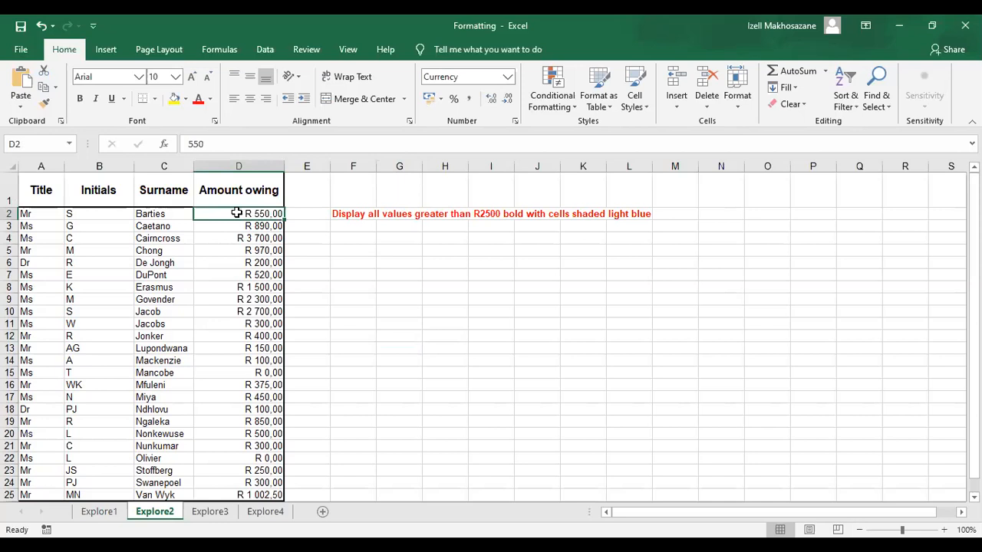
pyautogui.moveTo(237, 213); pyautogui.dragTo(258, 495)
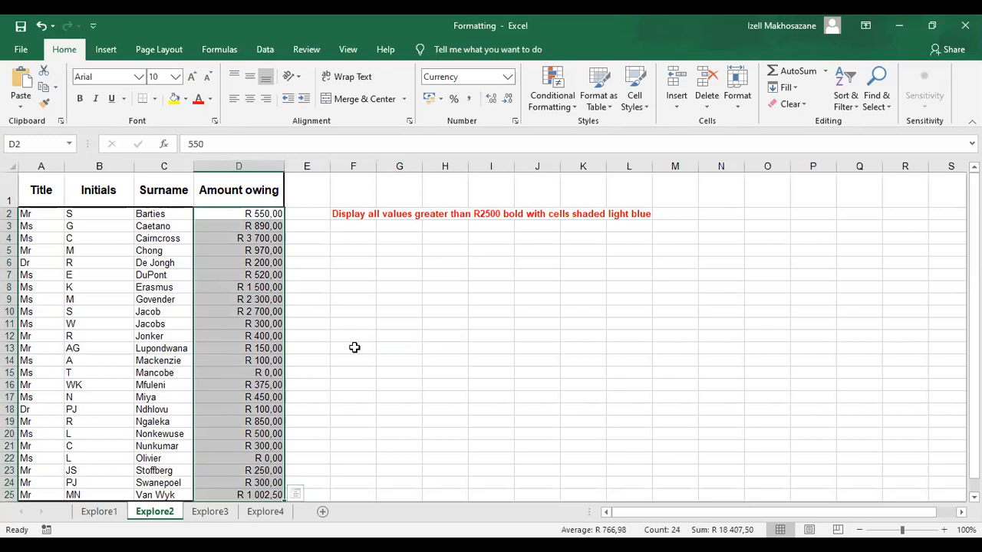
pyautogui.click(565, 104)
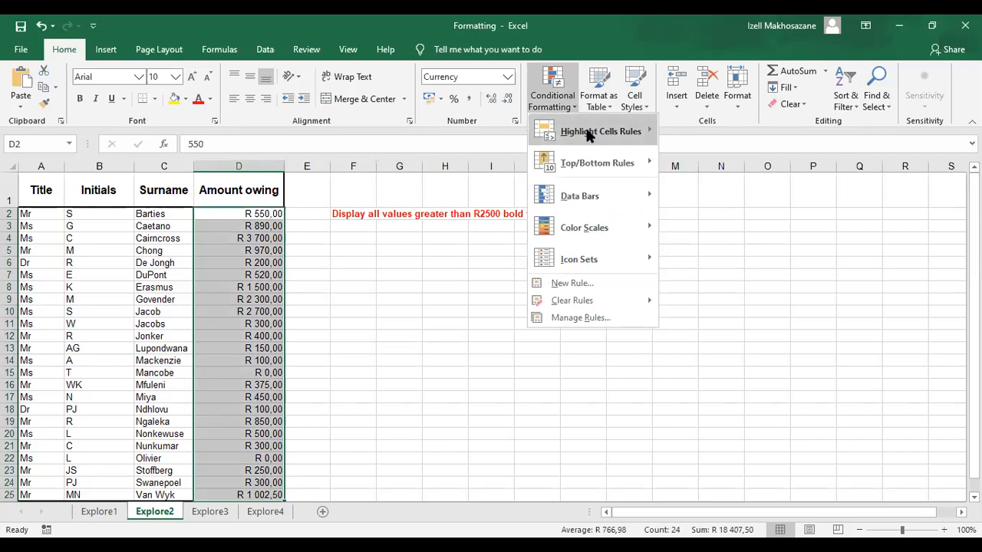
pyautogui.moveTo(588, 135)
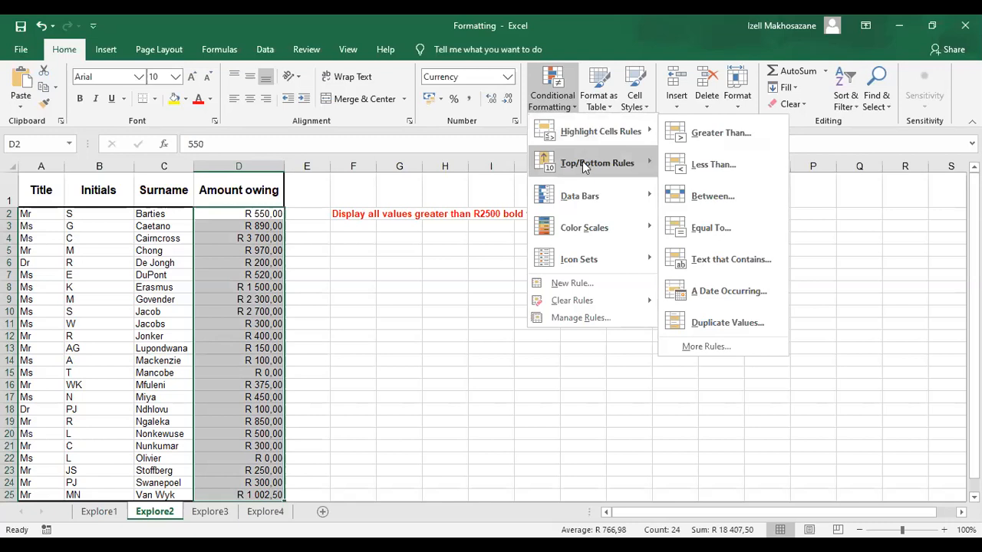
pyautogui.moveTo(585, 167)
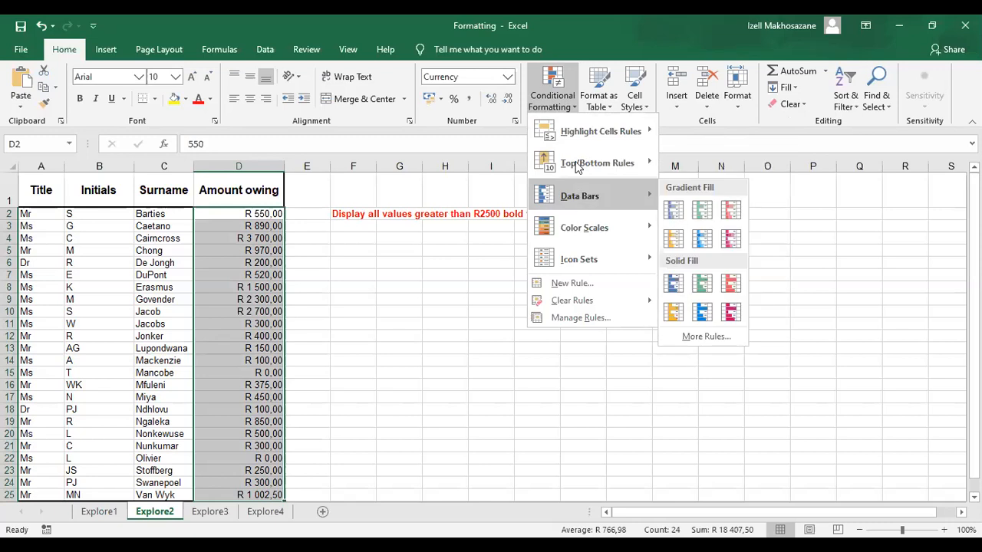
pyautogui.moveTo(580, 117)
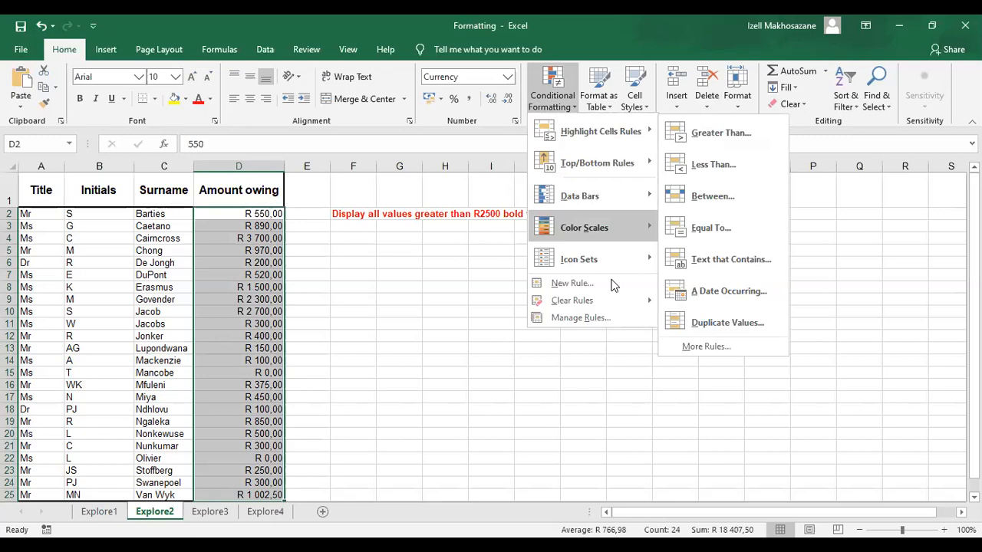
pyautogui.click(834, 27)
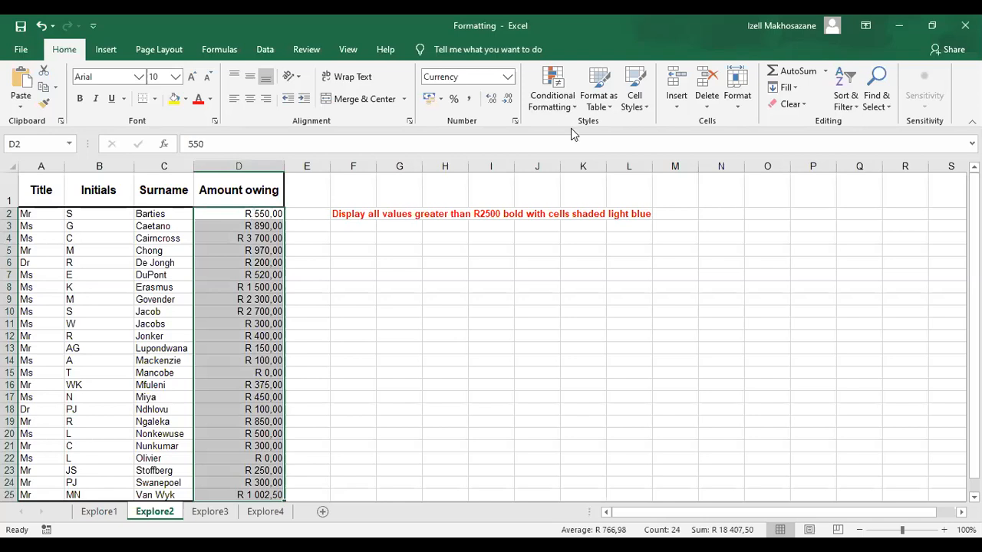
# Start a Greater Than highlight rule for the selected amounts on Explore2 with the threshold R 2500
pyautogui.click(569, 106)
pyautogui.moveTo(571, 130)
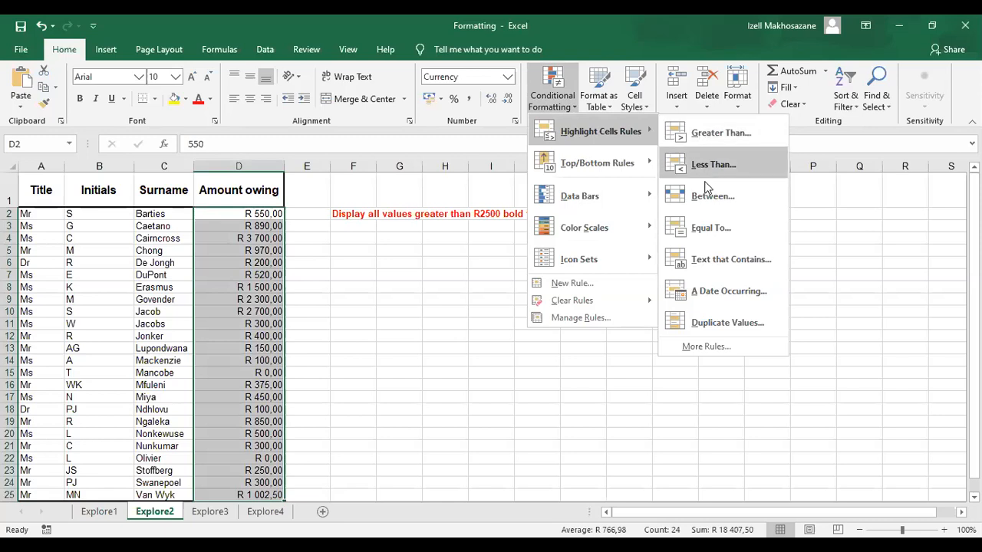
pyautogui.click(719, 131)
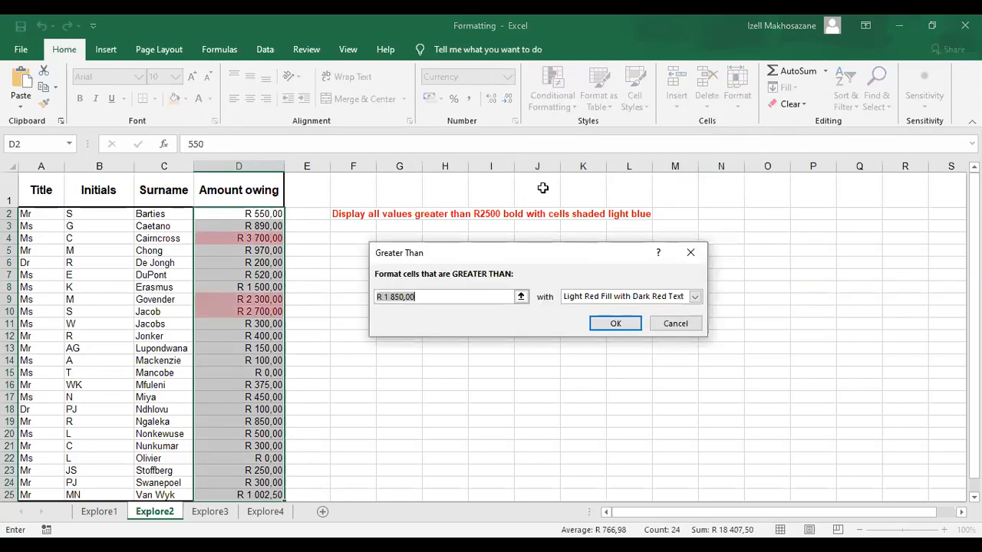
pyautogui.click(433, 296)
pyautogui.press('BackSpace')
pyautogui.press('BackSpace')
pyautogui.press('BackSpace')
pyautogui.press('BackSpace')
pyautogui.press('BackSpace')
pyautogui.press('BackSpace')
pyautogui.press('BackSpace')
pyautogui.press('BackSpace')
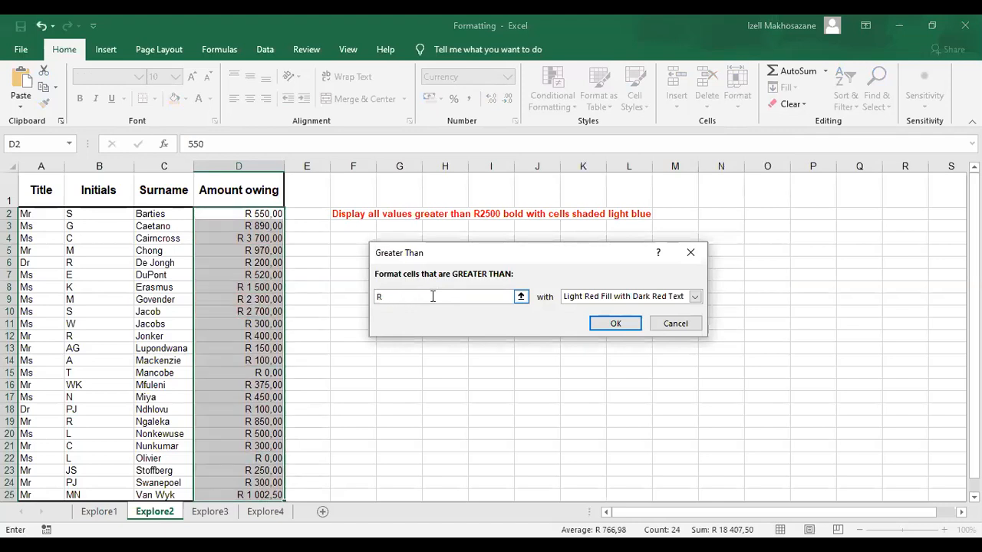
pyautogui.write('2500')
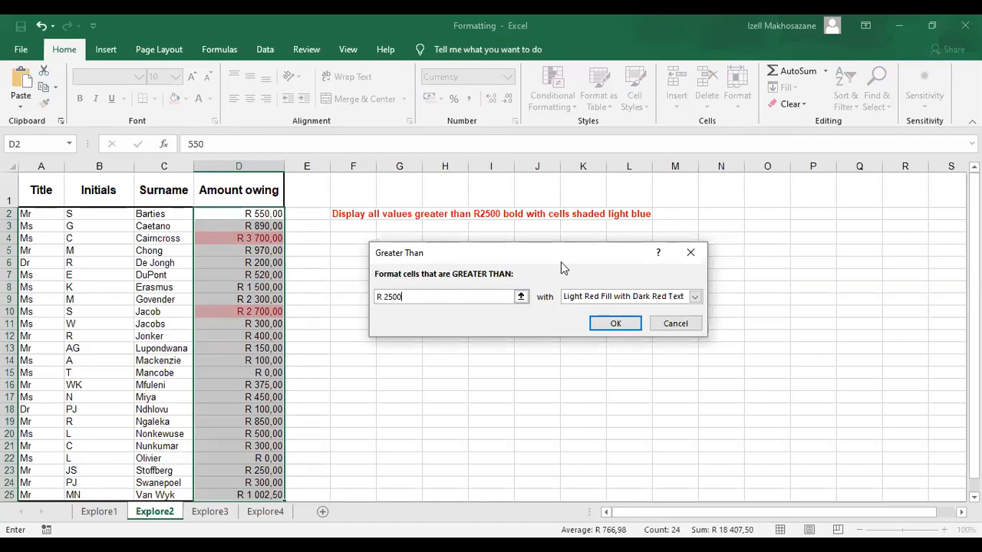
# Give the Greater Than R 2500 rule a custom format with the Bold font style
pyautogui.click(695, 296)
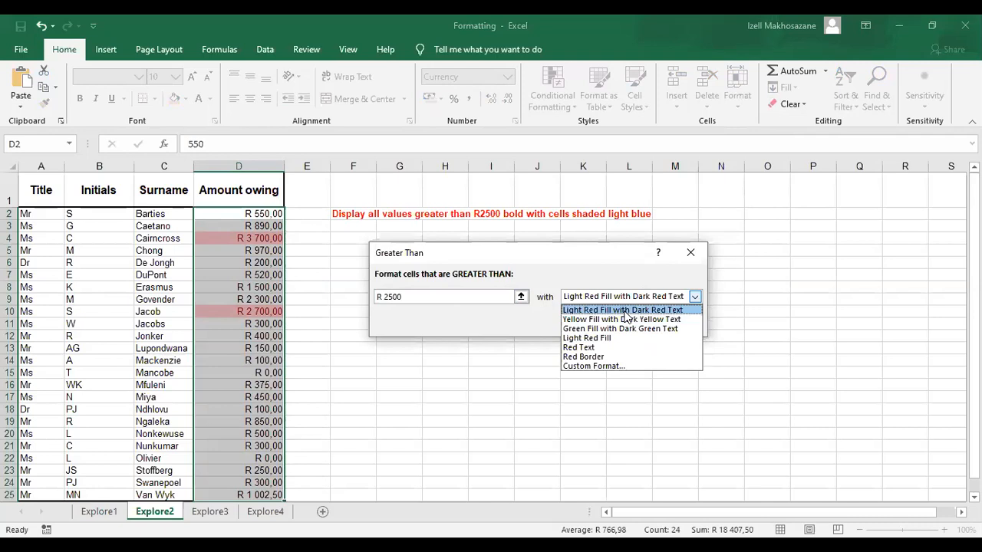
pyautogui.click(615, 366)
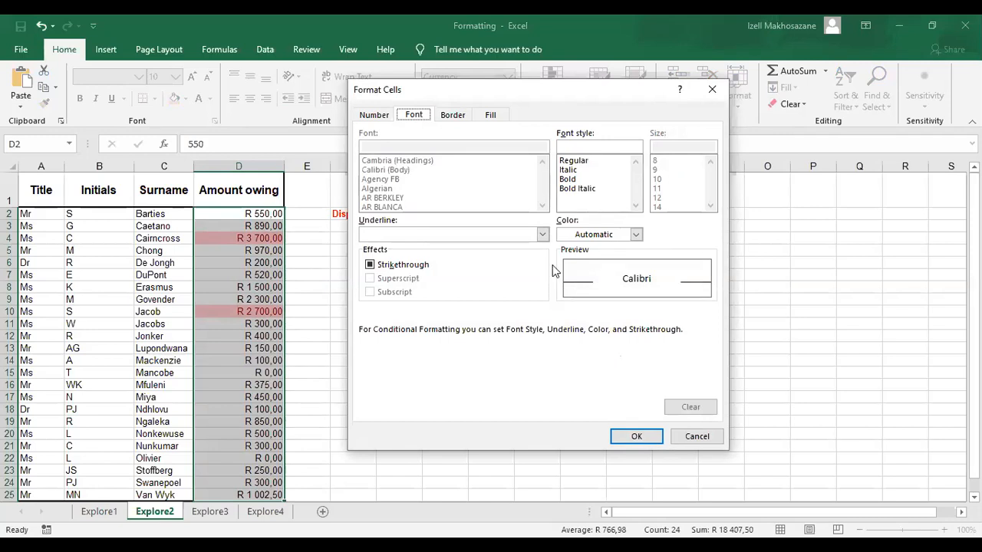
pyautogui.click(489, 119)
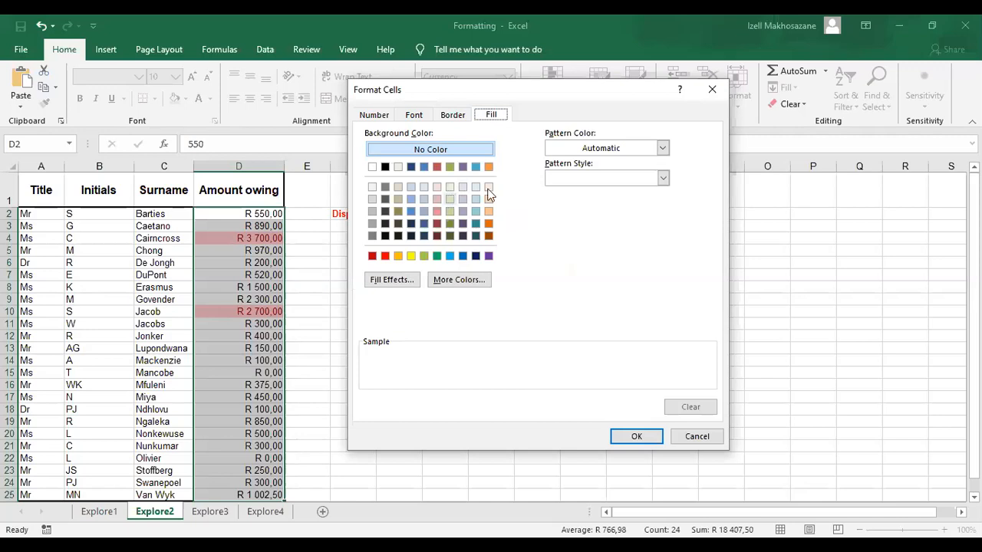
pyautogui.moveTo(547, 93); pyautogui.dragTo(712, 312)
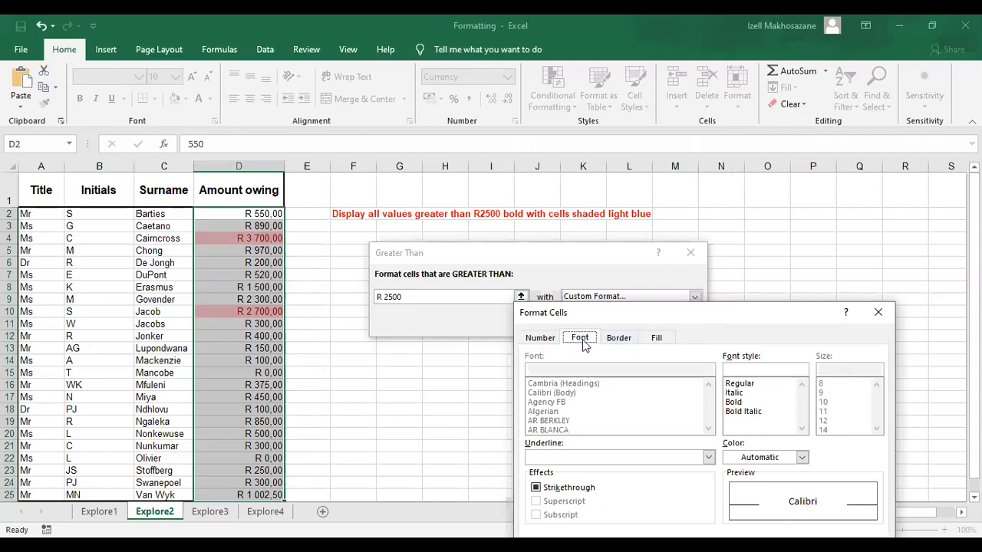
pyautogui.click(741, 402)
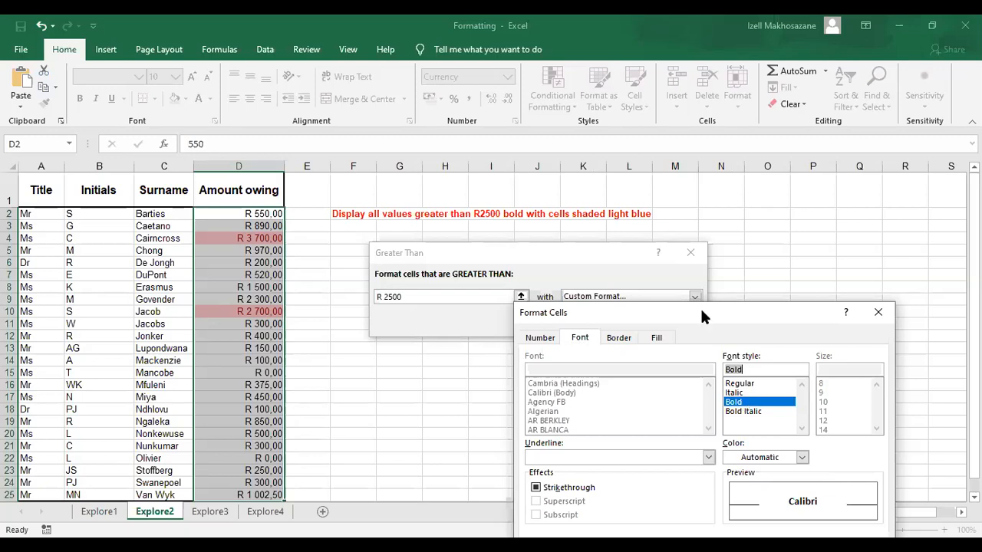
# Set the custom format's fill to the bright light blue standard colour and apply the Greater Than rule to D2:D25
pyautogui.moveTo(701, 311); pyautogui.dragTo(738, 182)
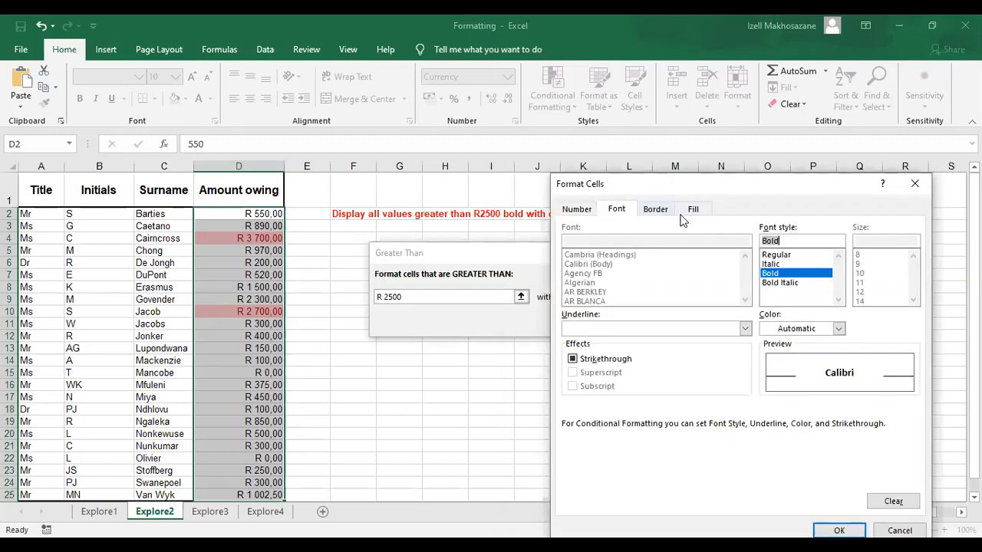
pyautogui.click(691, 212)
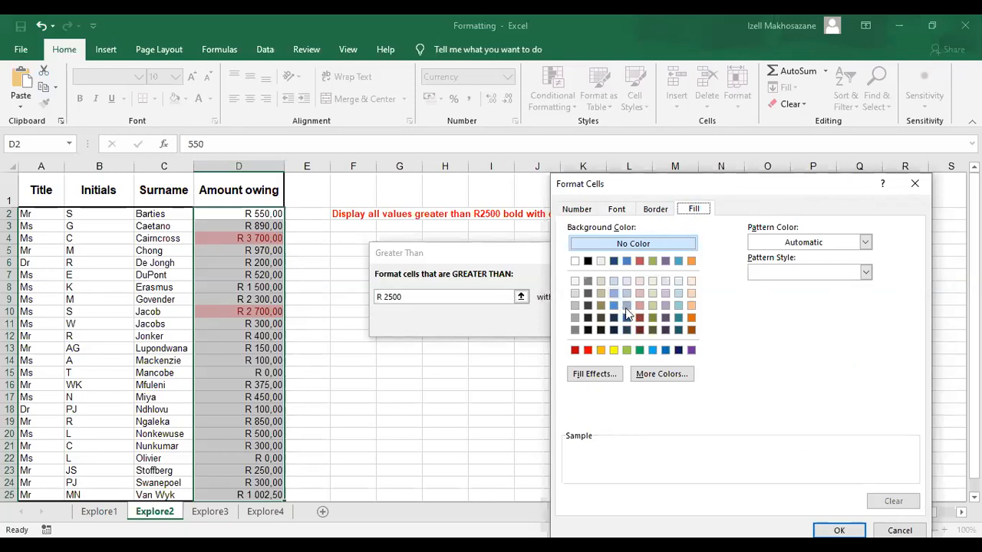
pyautogui.click(653, 351)
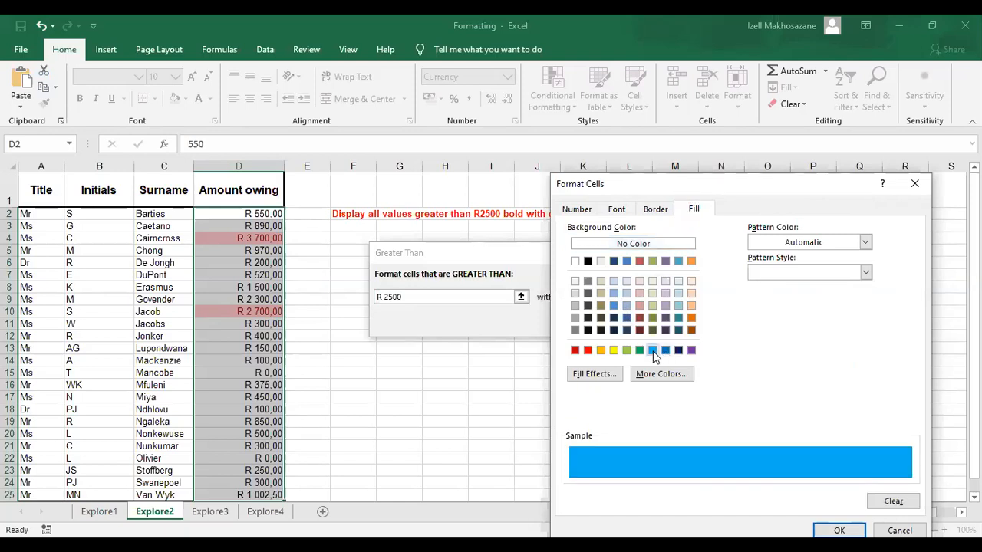
pyautogui.click(678, 293)
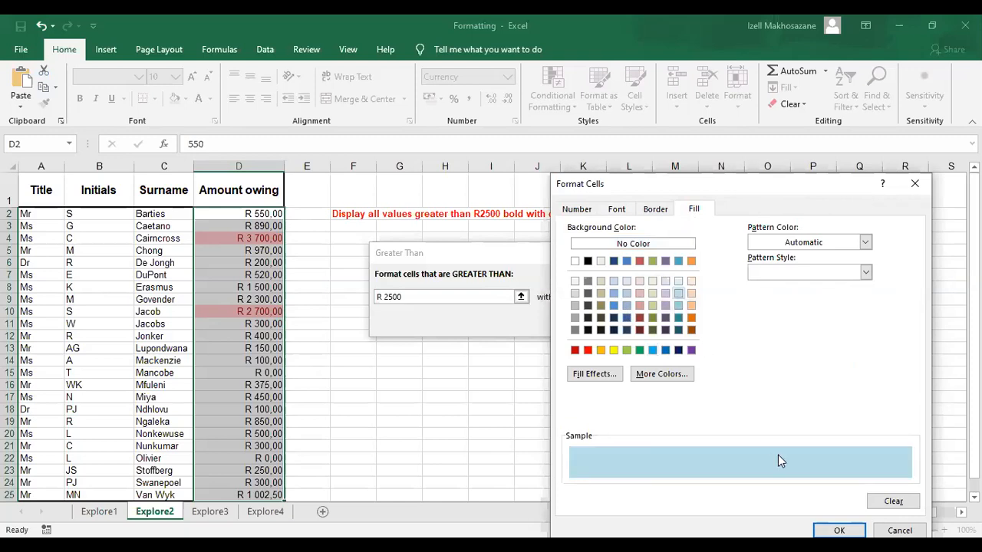
pyautogui.click(651, 350)
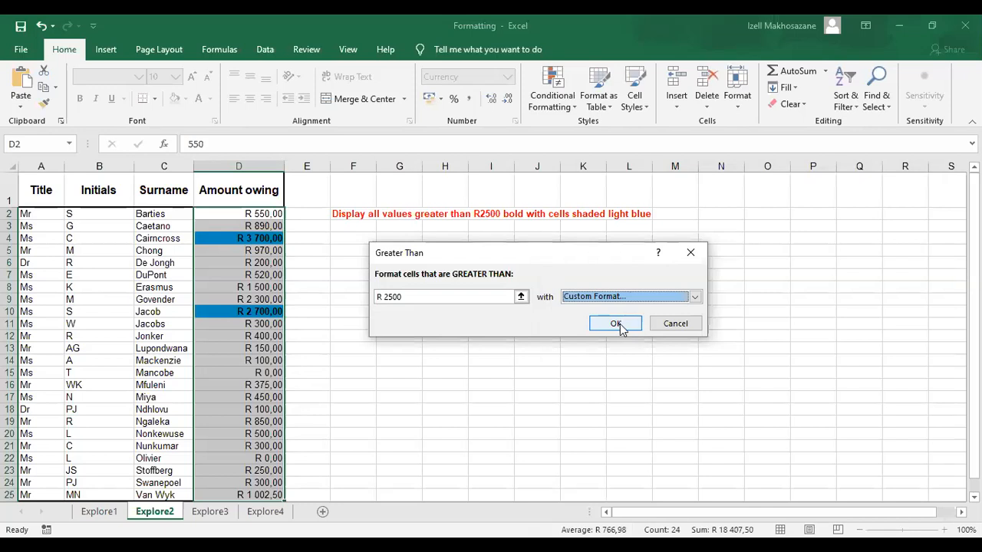
pyautogui.click(616, 323)
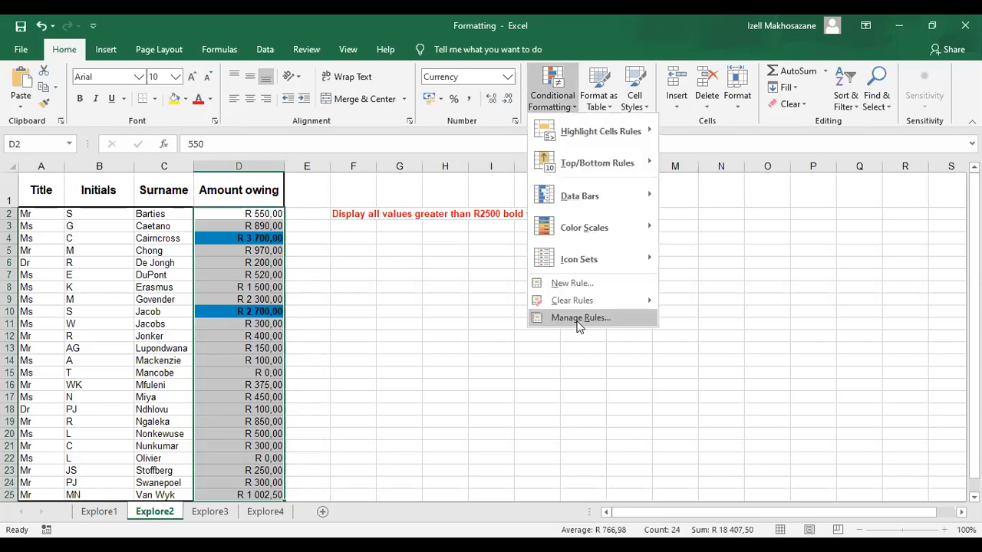
# Review the new rule in the Conditional Formatting Rules Manager and check the highlighted amounts in D4 and D10
pyautogui.click(579, 320)
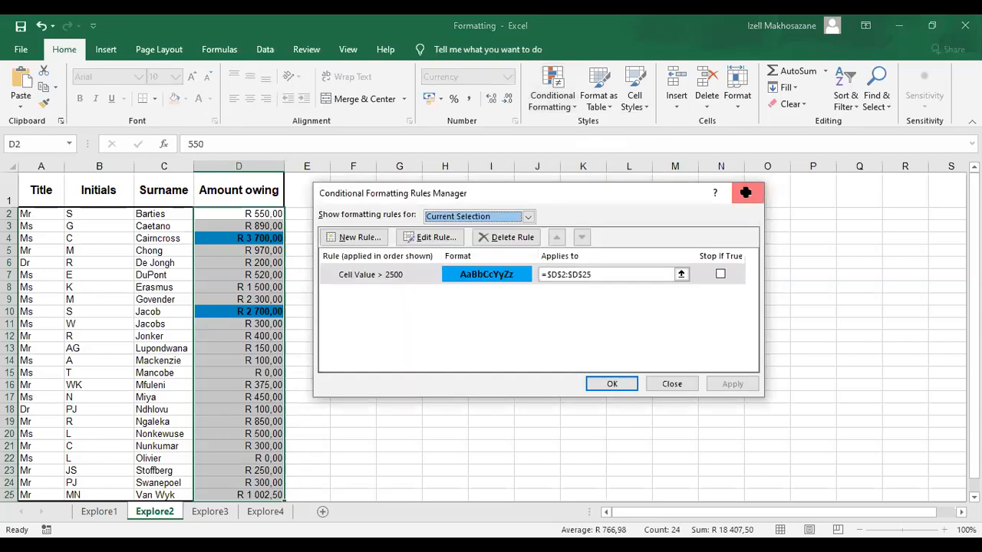
pyautogui.click(746, 193)
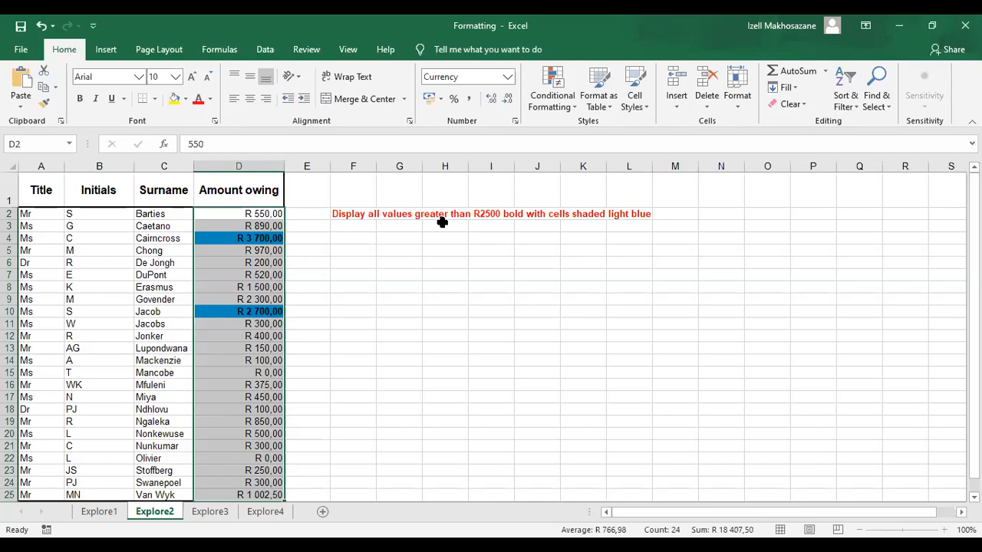
pyautogui.click(271, 238)
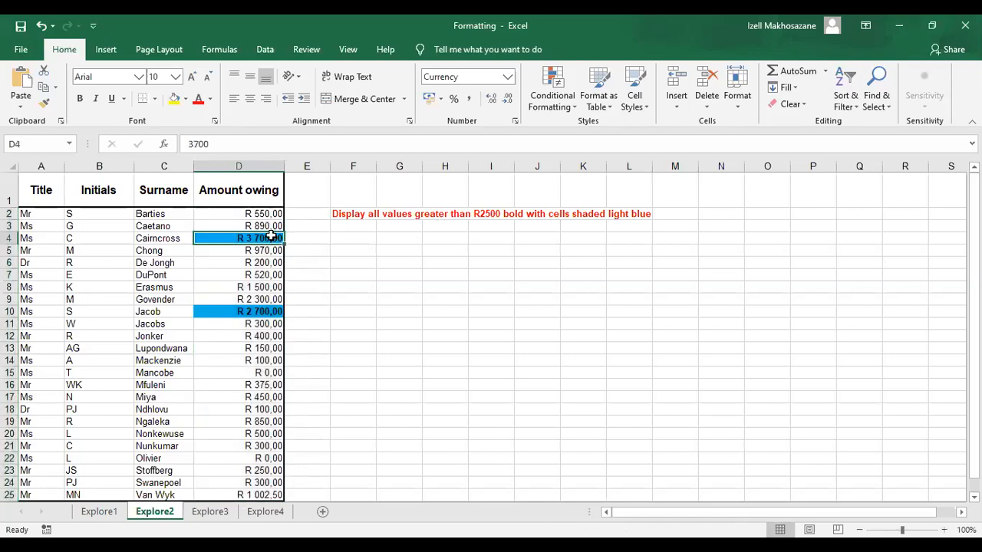
pyautogui.click(262, 313)
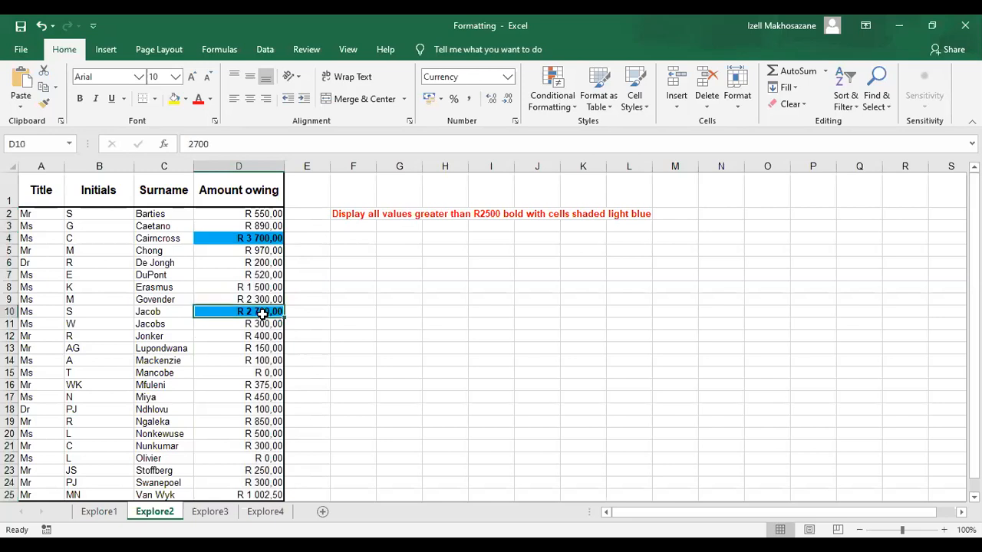
pyautogui.click(258, 238)
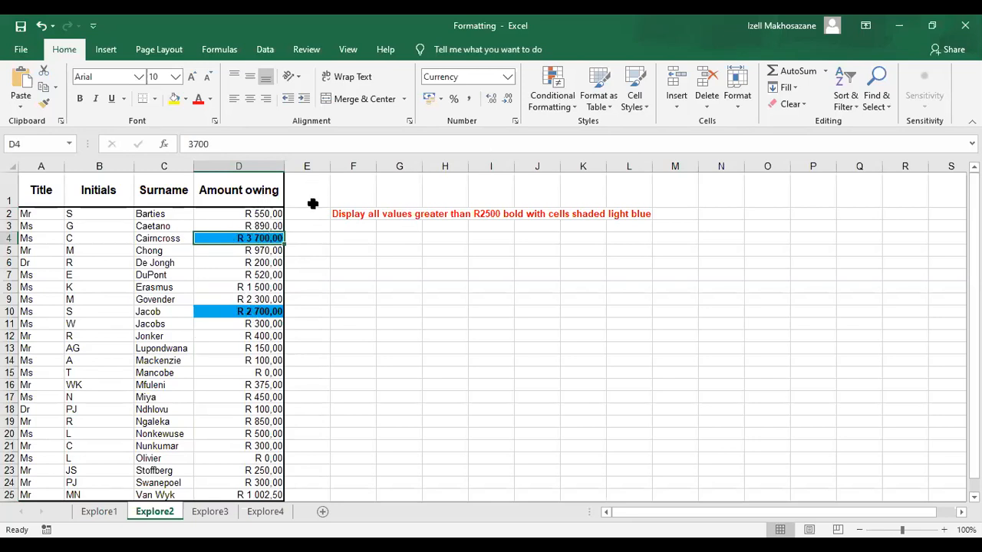
# Open the Conditional Formatting Rules Manager for cell D2 and select the Cell Value > 2500 rule covering D2:D25
pyautogui.click(263, 213)
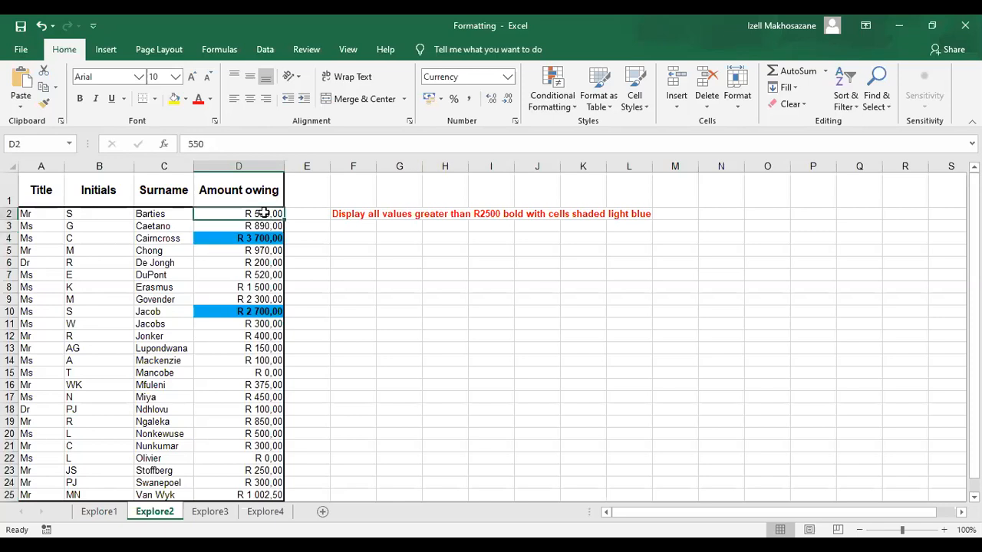
pyautogui.click(565, 104)
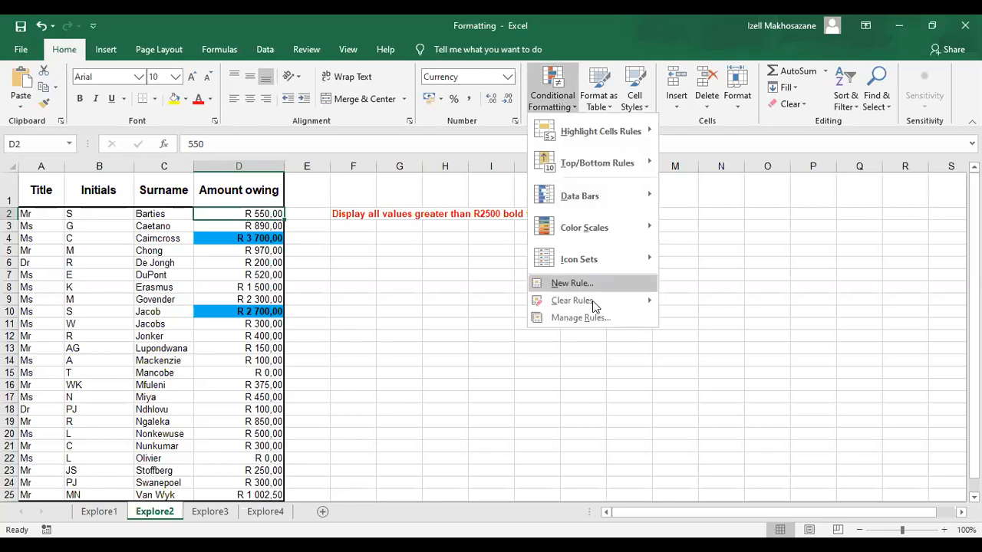
pyautogui.moveTo(592, 303)
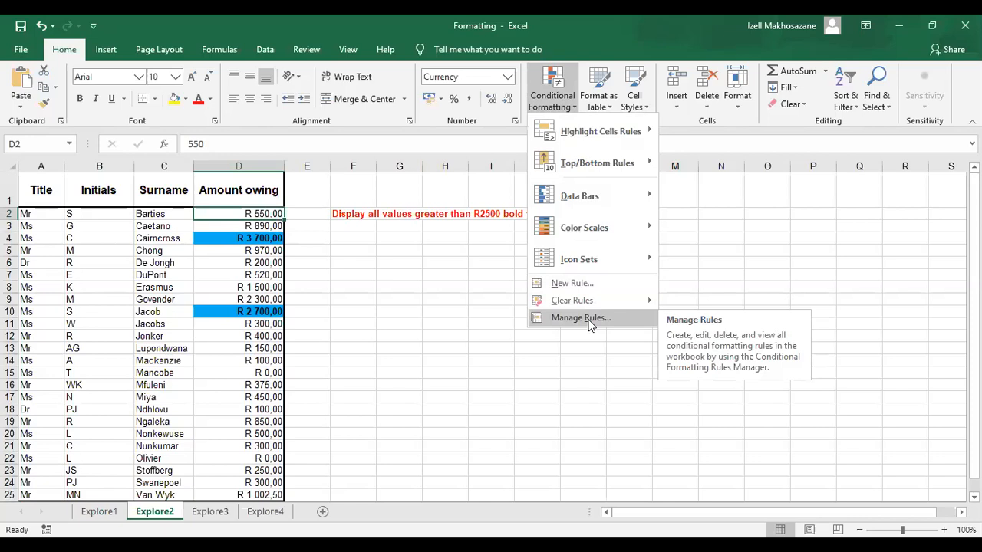
pyautogui.click(591, 319)
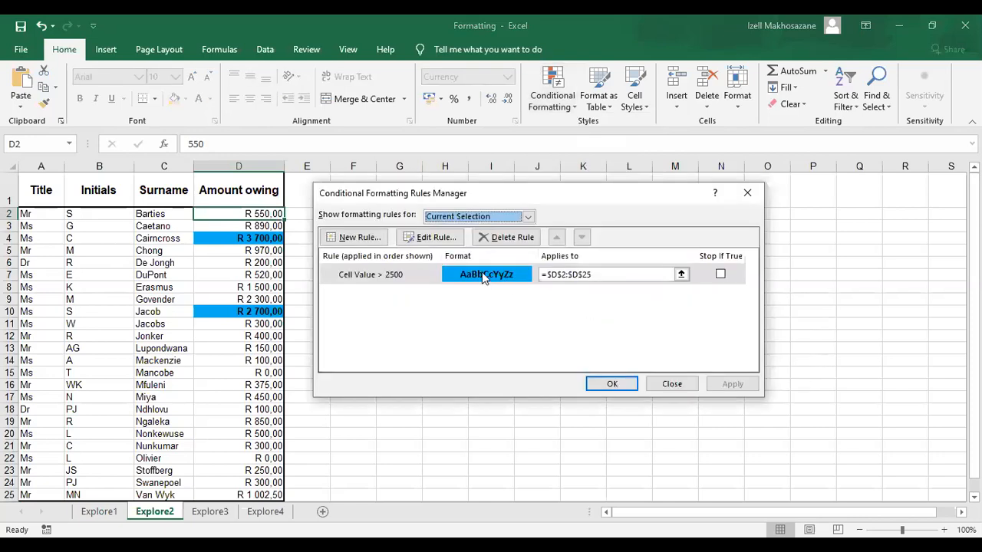
pyautogui.click(410, 276)
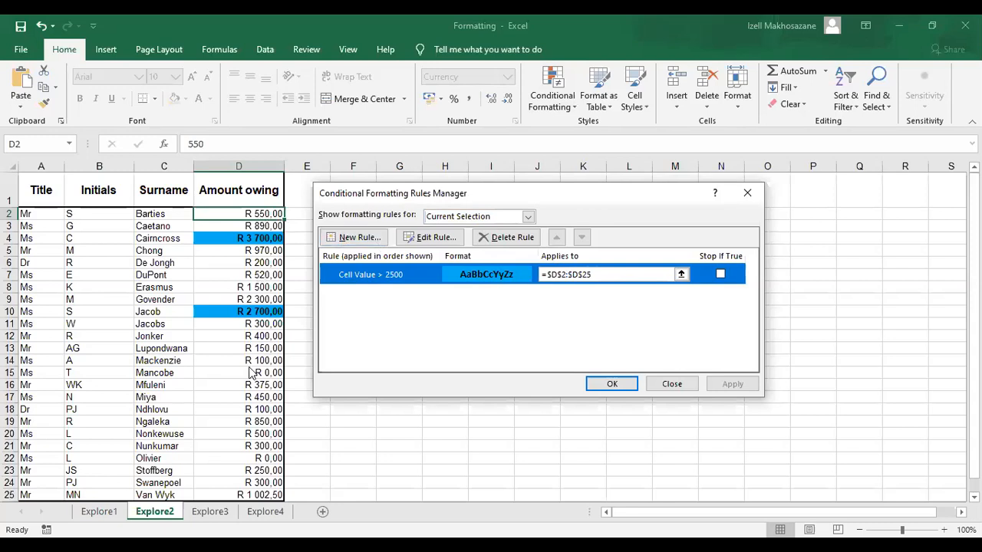
pyautogui.click(598, 277)
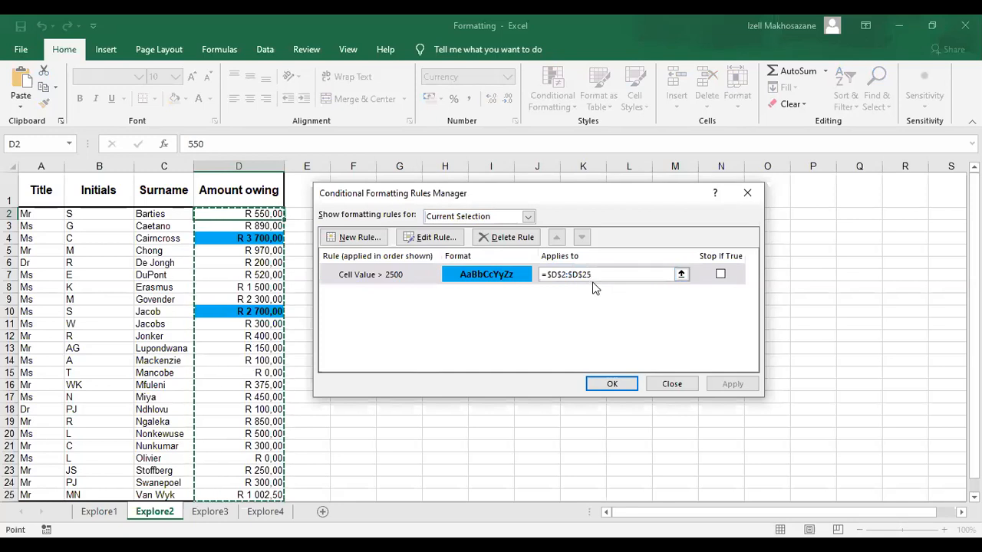
pyautogui.click(493, 276)
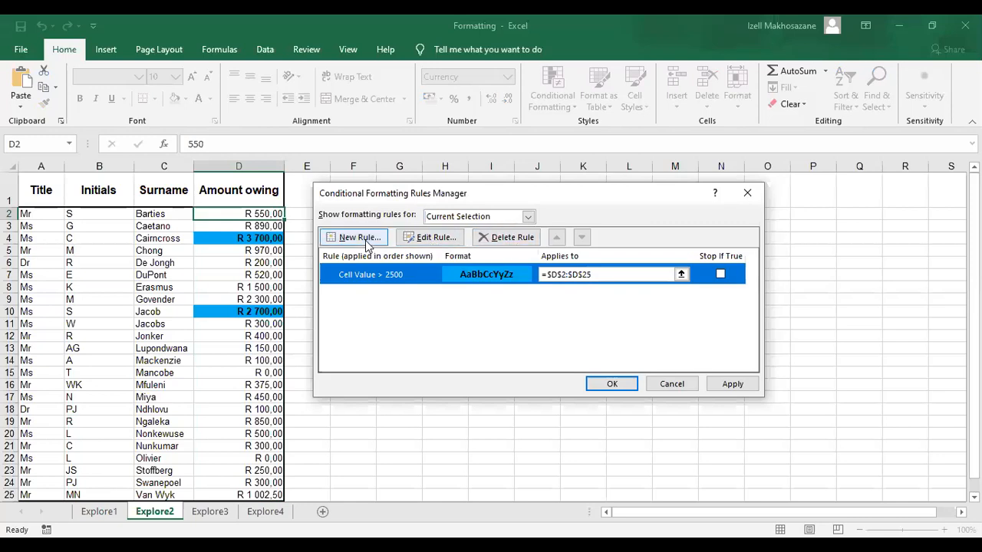
# Edit the selected rule so its fill is a paler, muted light blue with bold text, and apply the change
pyautogui.click(433, 240)
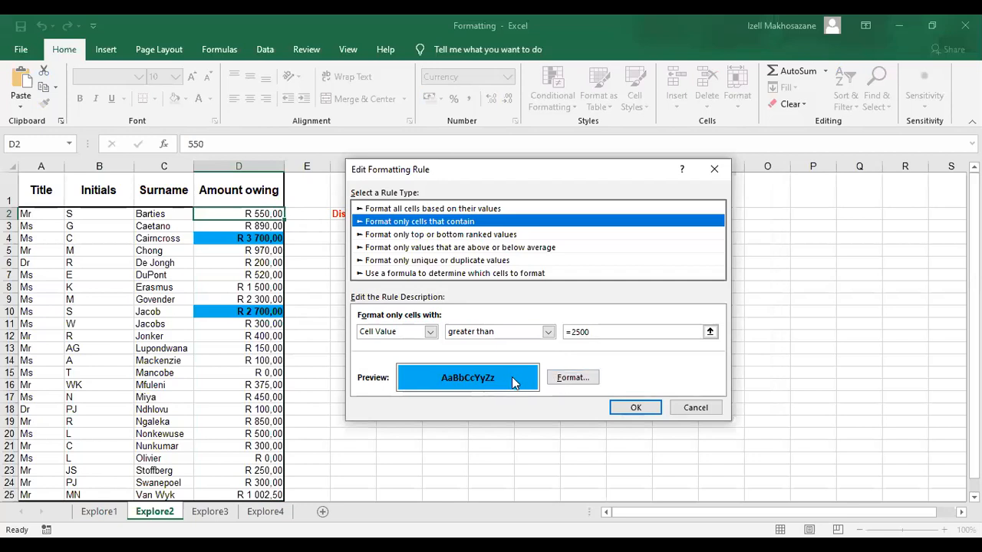
pyautogui.click(561, 379)
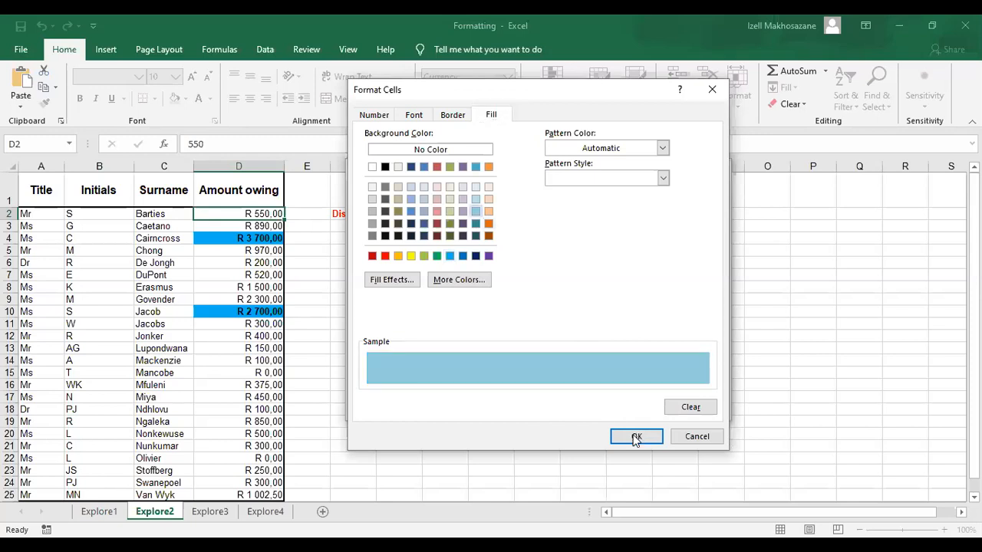
pyautogui.click(415, 117)
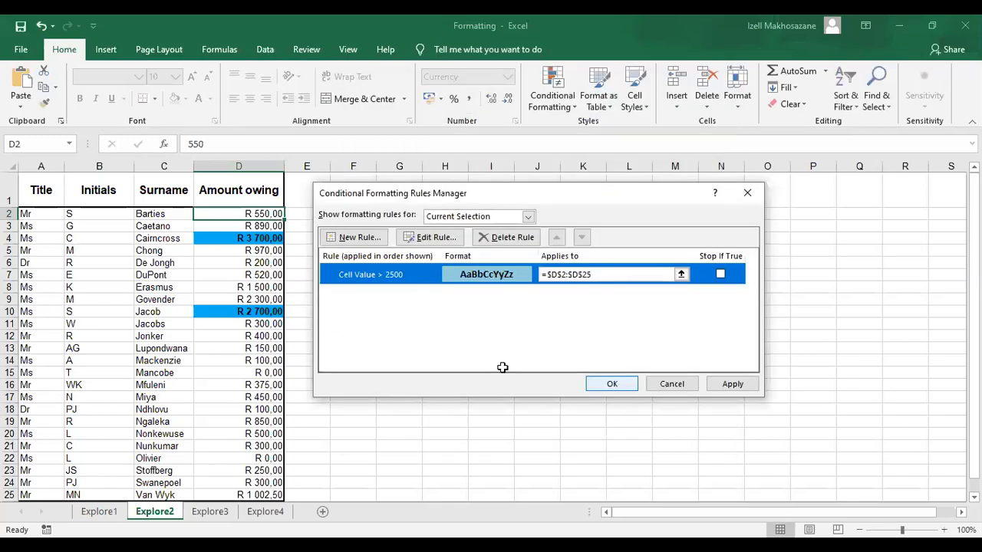
pyautogui.press('Return')
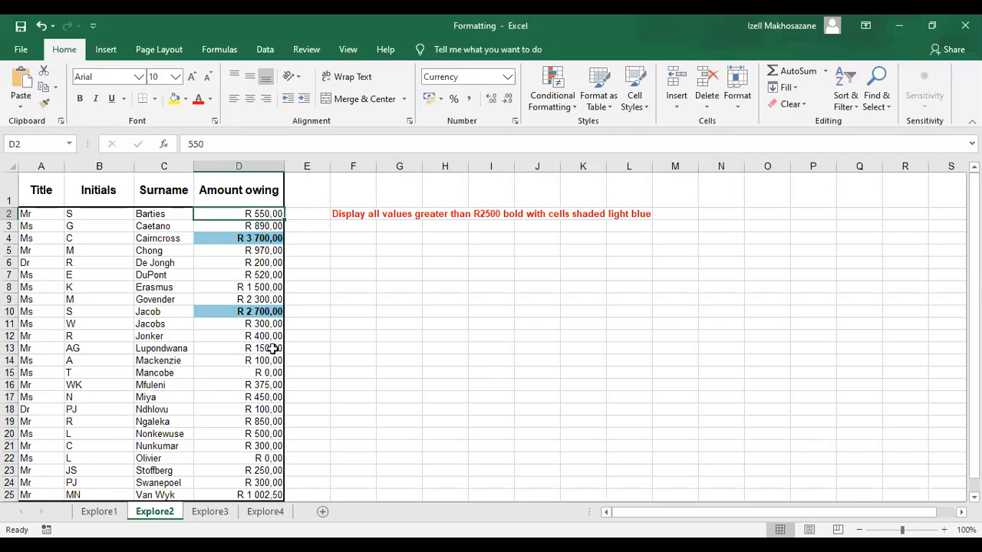
# Switch to the Explore3 sheet and select the Amount owing values in D2:D25, leaving out the header
pyautogui.click(210, 512)
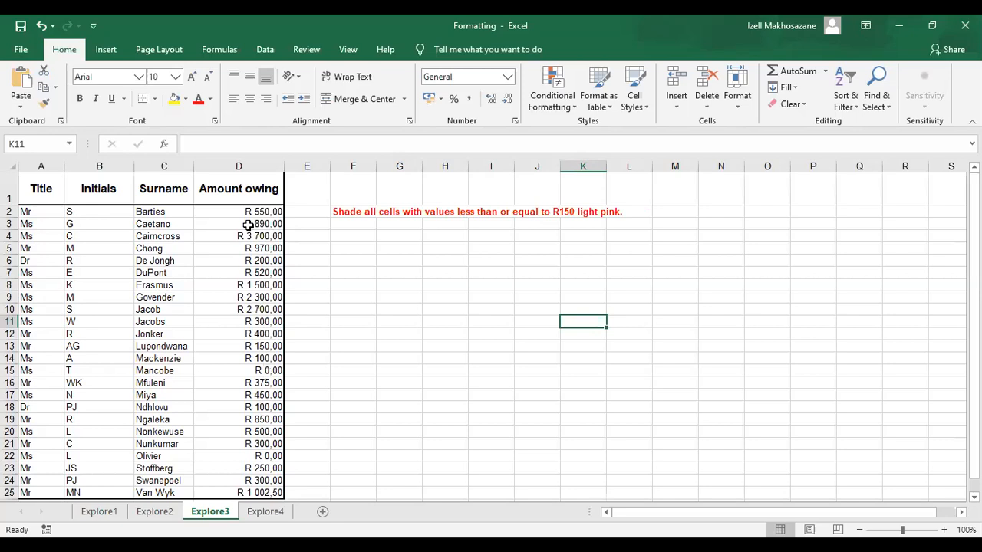
pyautogui.moveTo(248, 213); pyautogui.dragTo(252, 492)
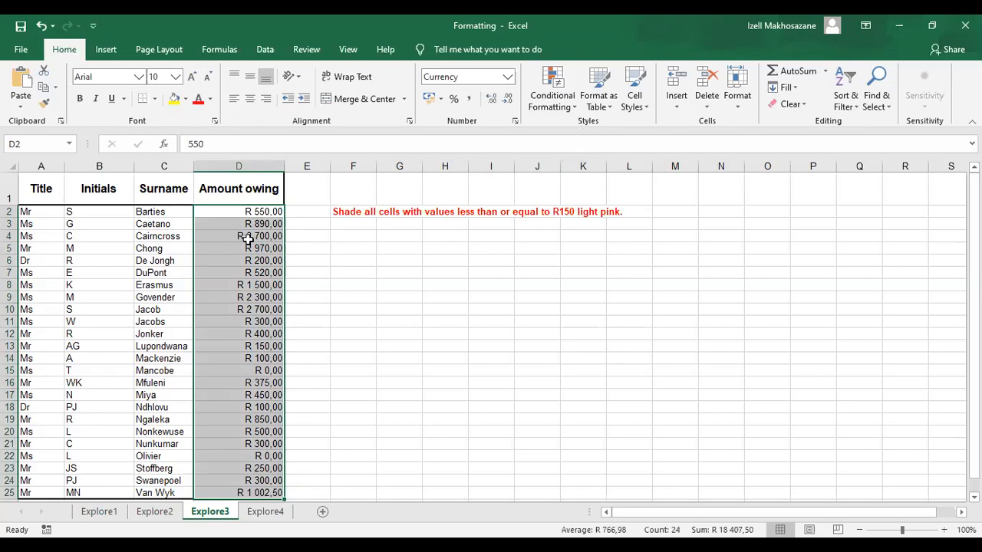
pyautogui.click(555, 96)
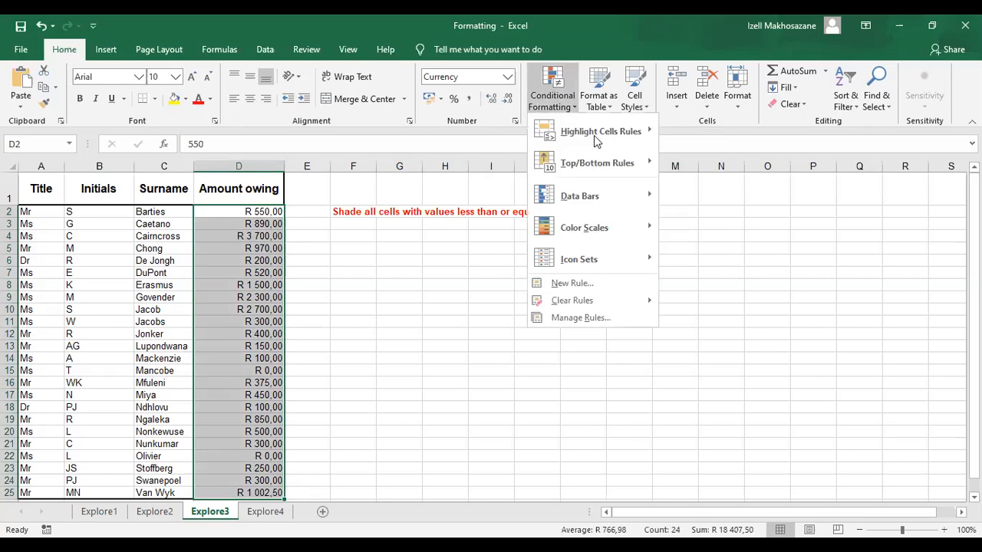
pyautogui.moveTo(612, 137)
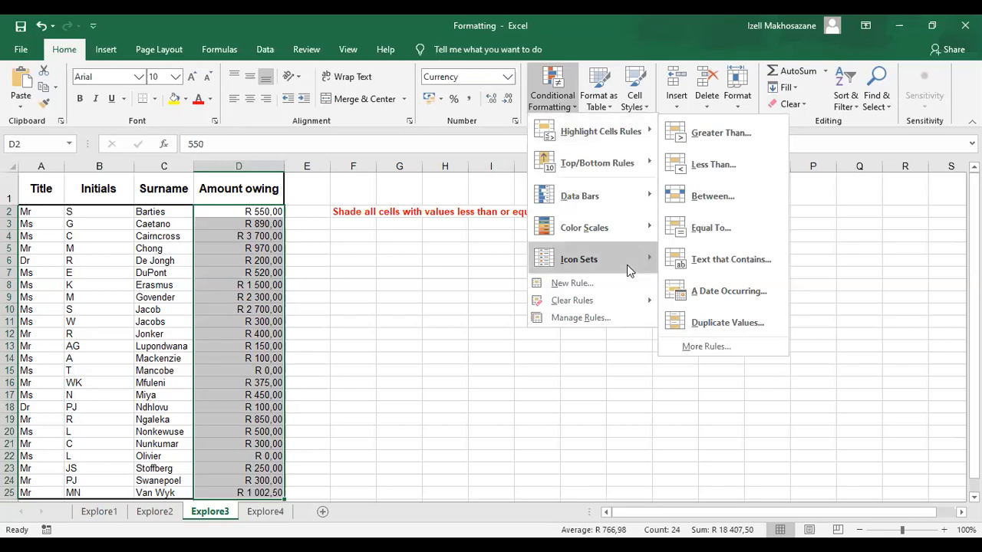
pyautogui.click(598, 289)
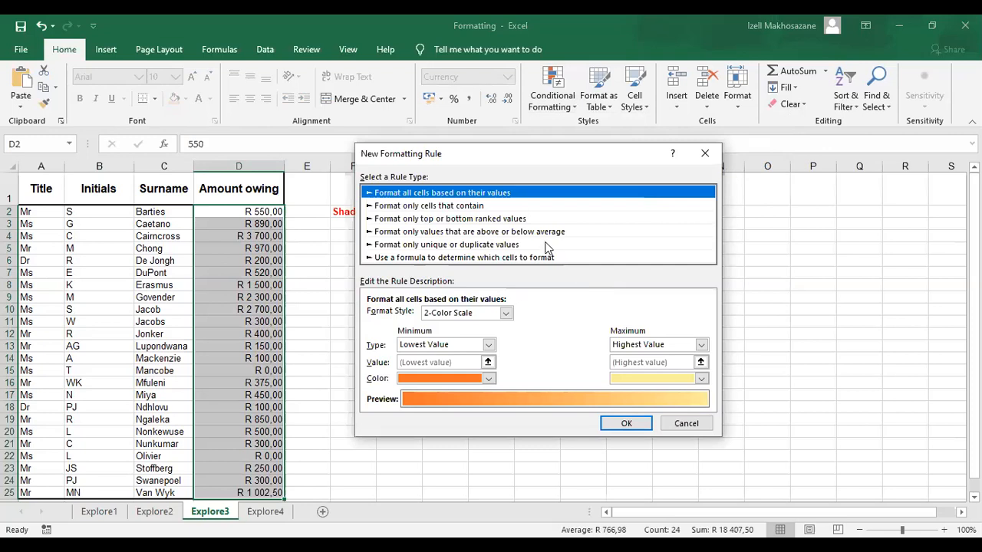
pyautogui.click(470, 207)
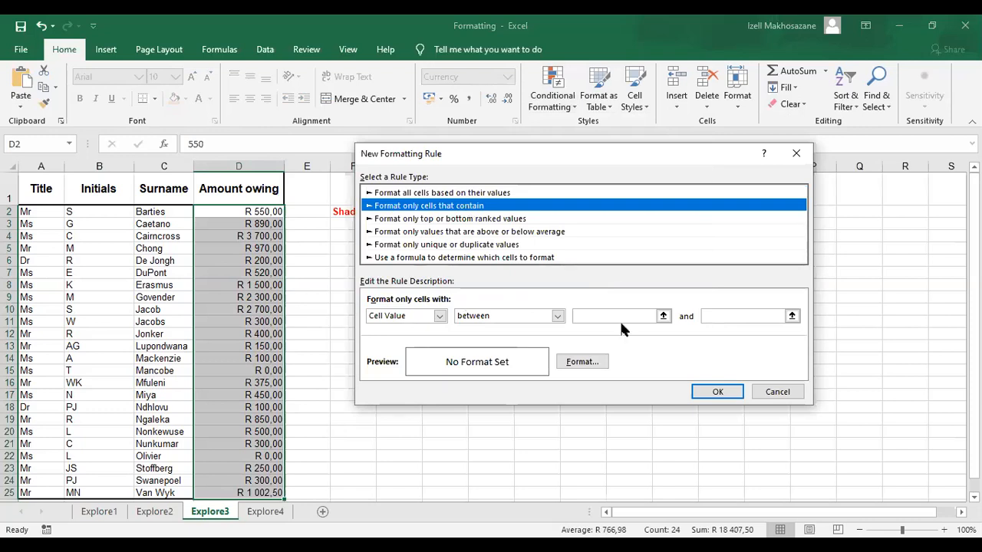
pyautogui.click(557, 317)
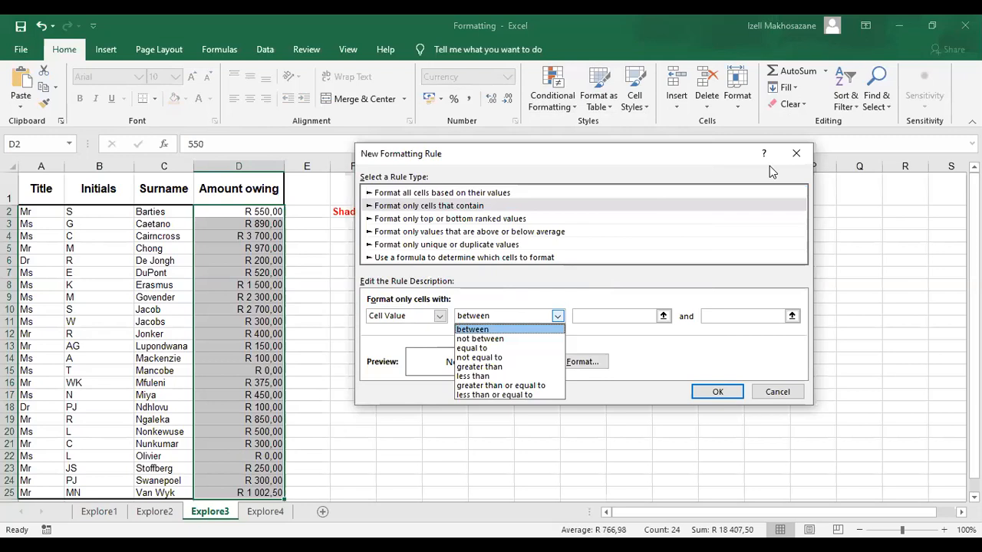
pyautogui.click(799, 154)
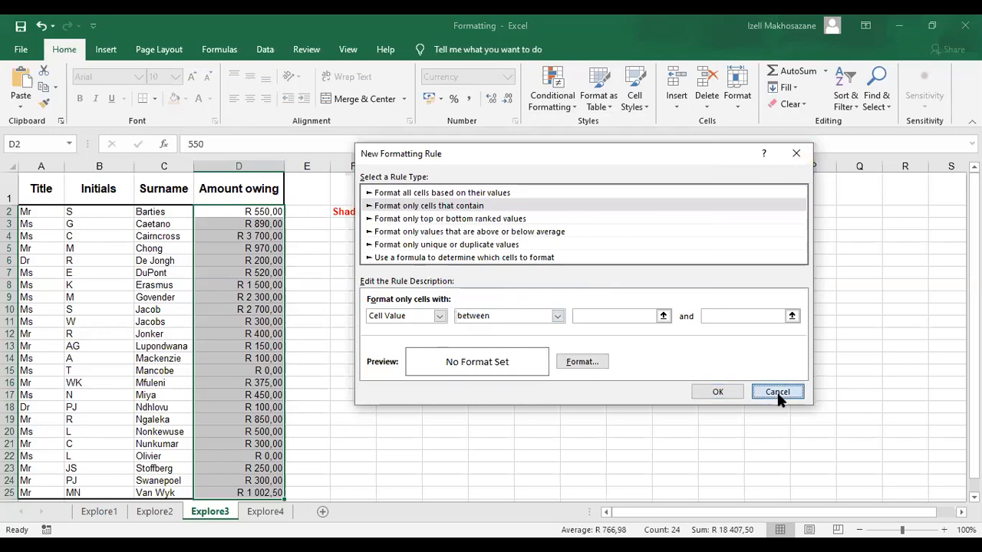
# Close the open rule dialog and create a new rule for D2:D25 that formats only cells that contain a certain Cell Value
pyautogui.press('Escape')
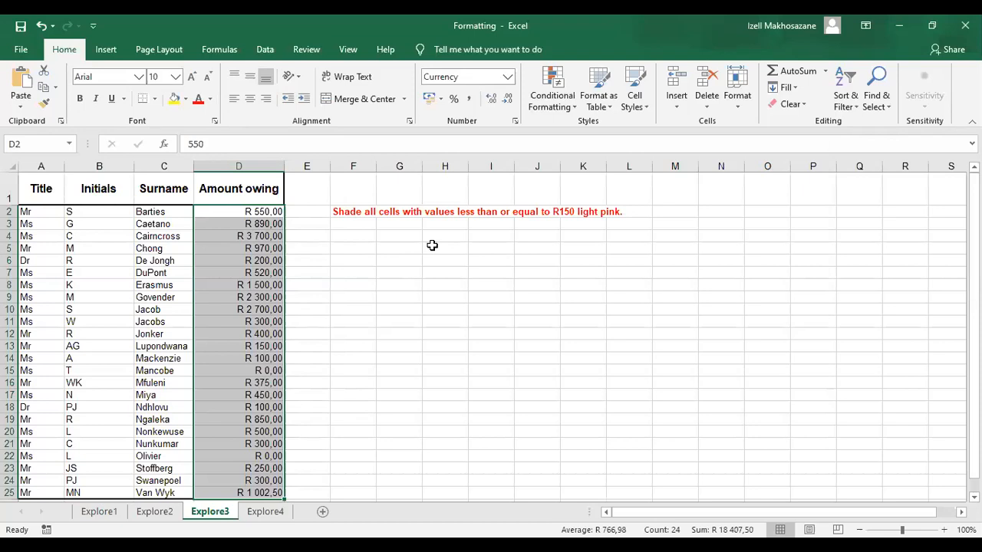
pyautogui.click(550, 102)
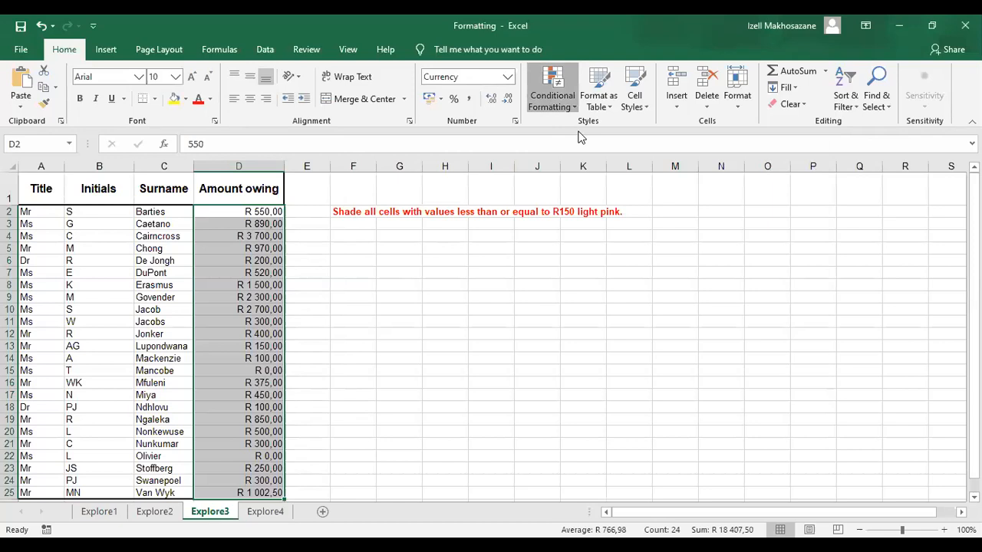
pyautogui.moveTo(581, 132)
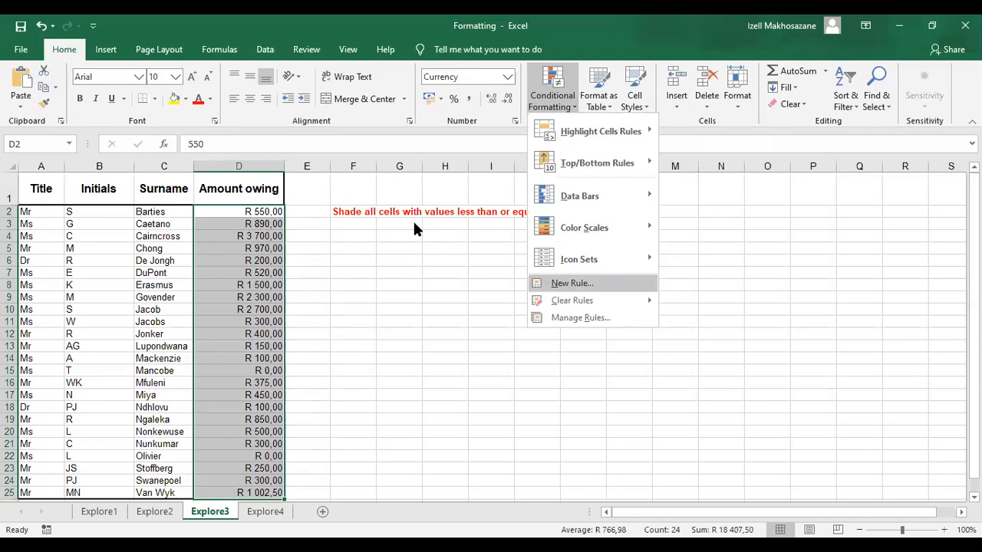
pyautogui.press('Return')
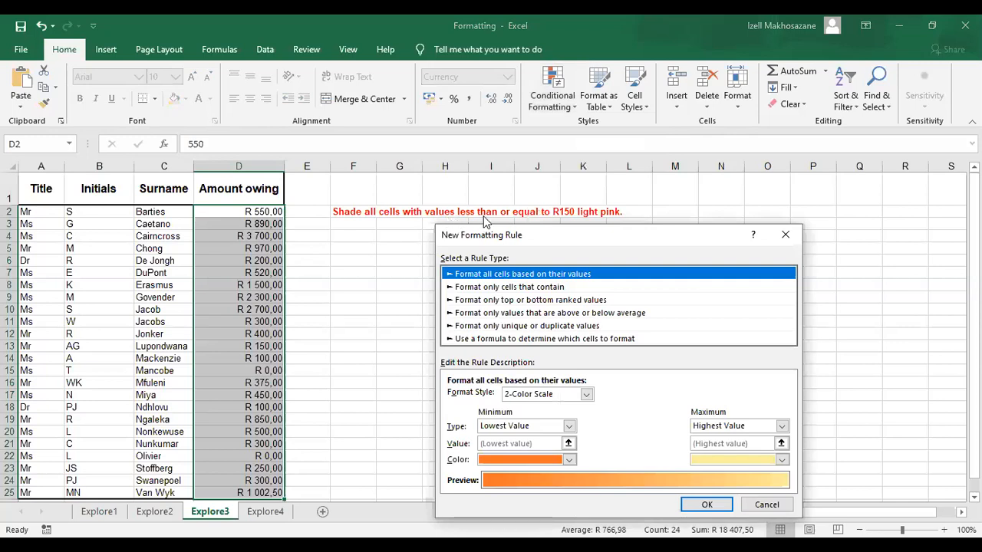
pyautogui.click(530, 289)
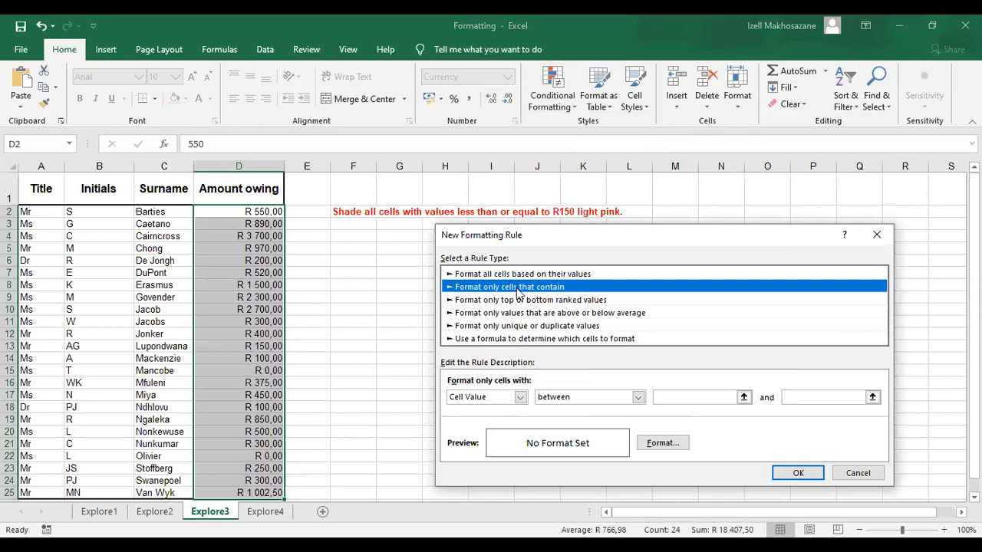
pyautogui.click(521, 398)
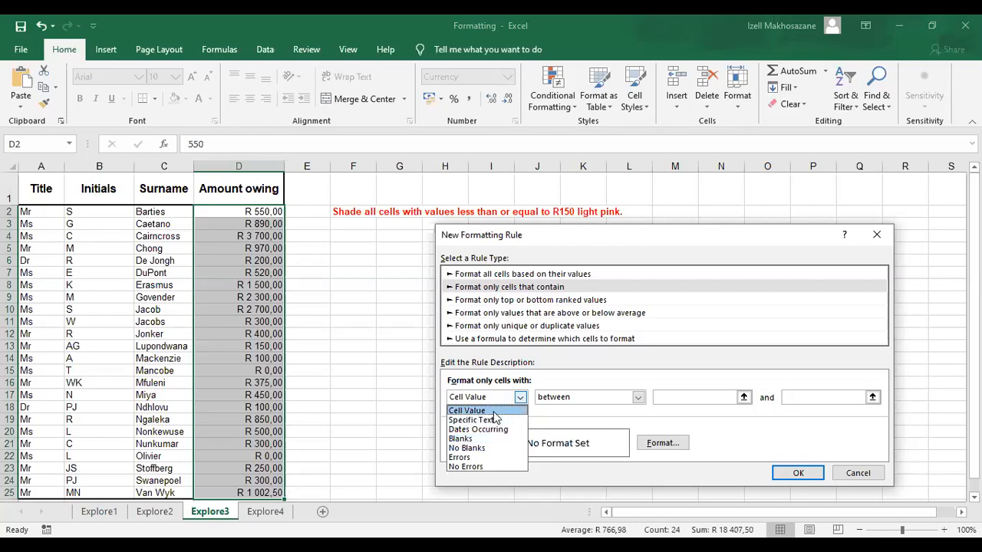
pyautogui.click(494, 413)
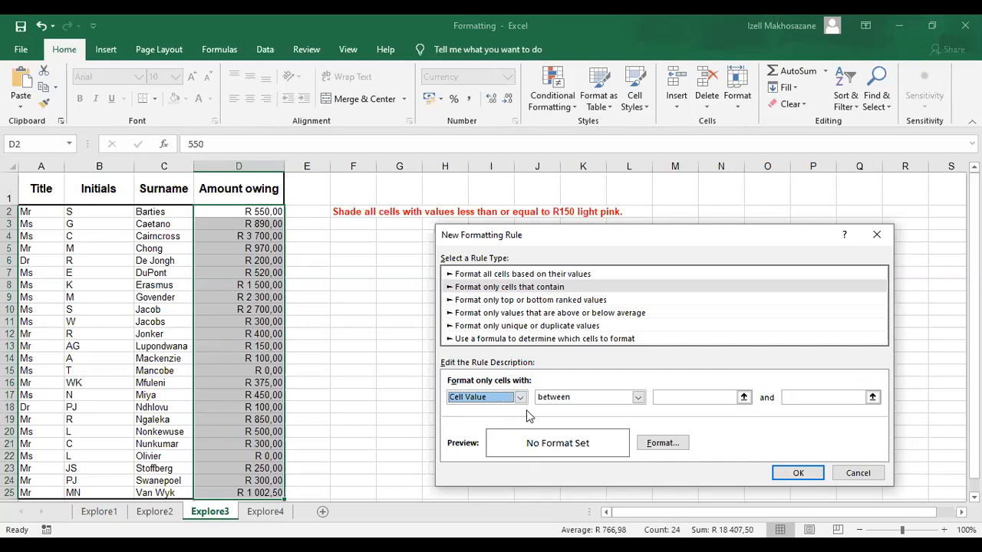
pyautogui.click(520, 397)
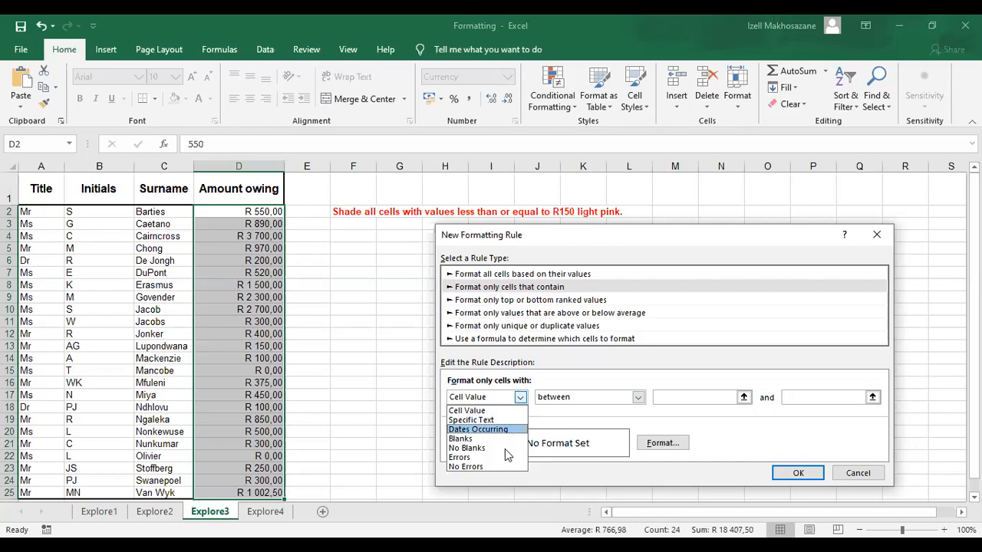
pyautogui.click(566, 416)
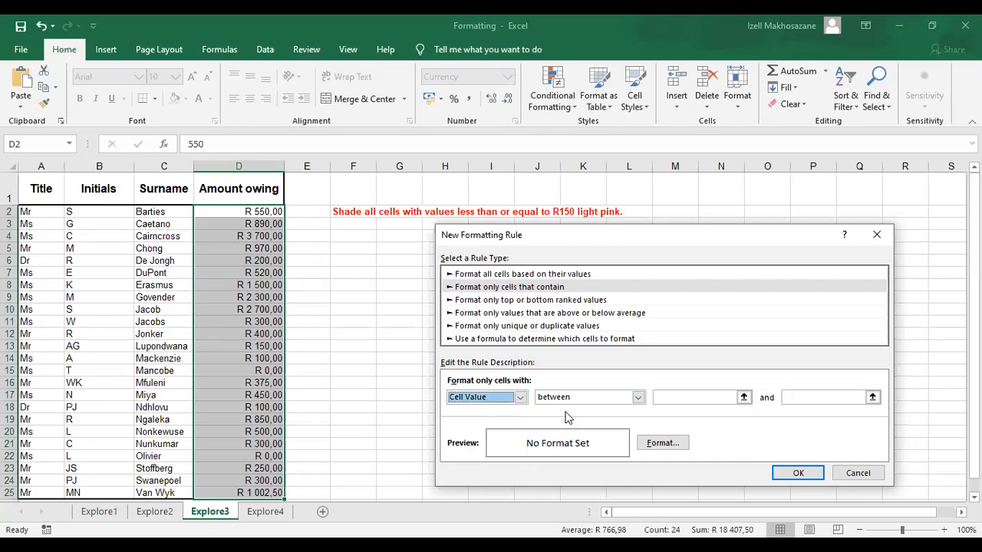
# Set the new rule's condition to less than or equal to 150
pyautogui.click(638, 398)
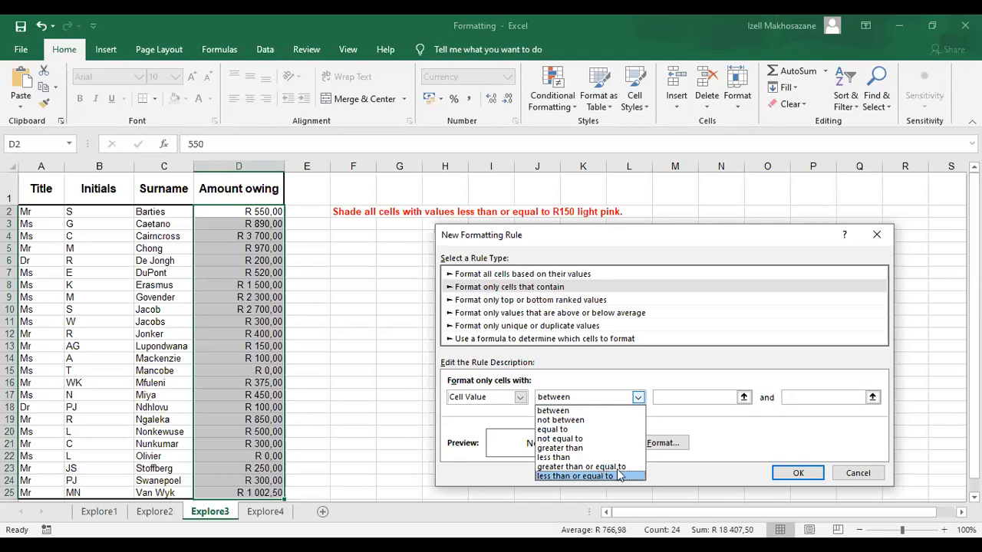
pyautogui.click(595, 478)
pyautogui.press('Tab')
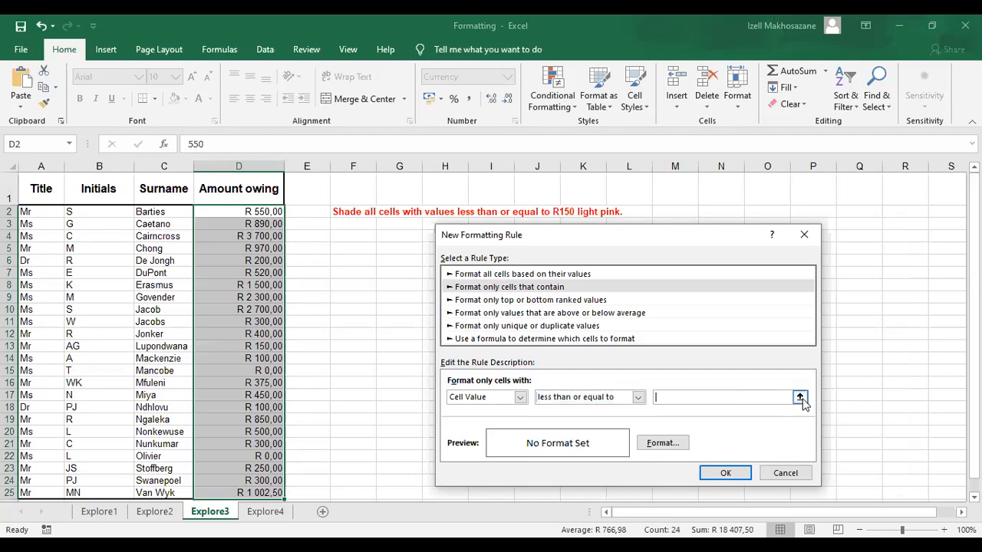
pyautogui.click(800, 397)
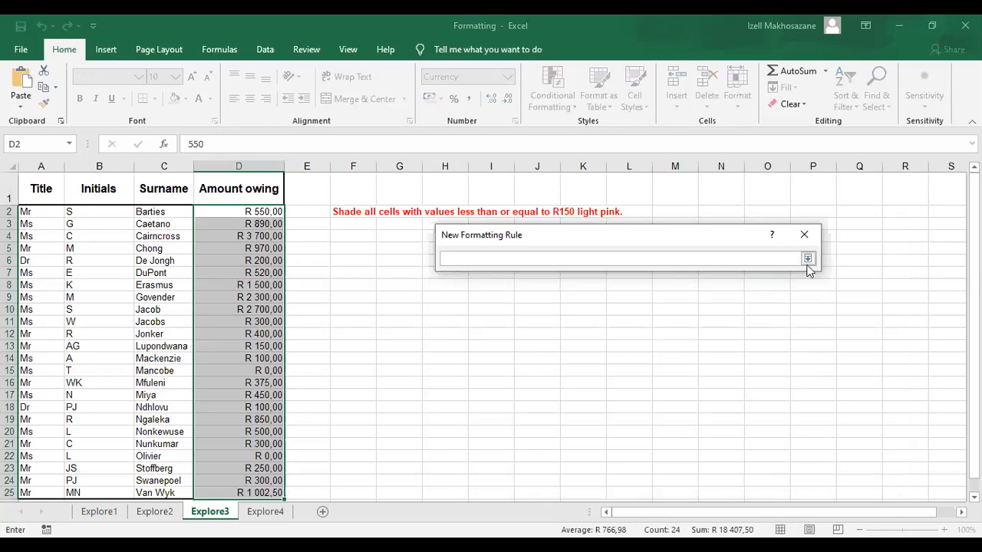
pyautogui.click(807, 259)
pyautogui.click(714, 397)
pyautogui.write('150')
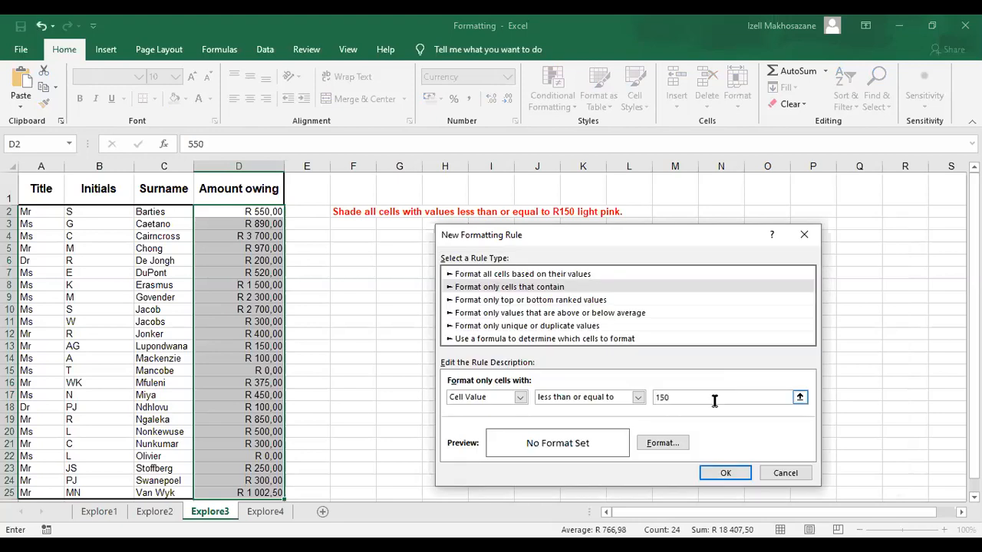
# Give the rule a light peach fill, apply it to the selected amounts, and select D13 to check the shading
pyautogui.click(665, 447)
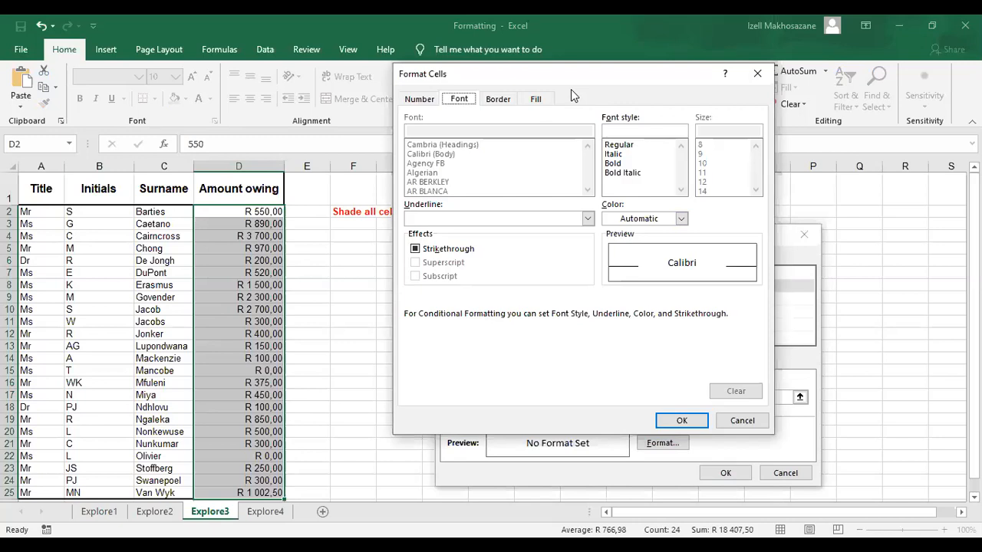
pyautogui.click(532, 99)
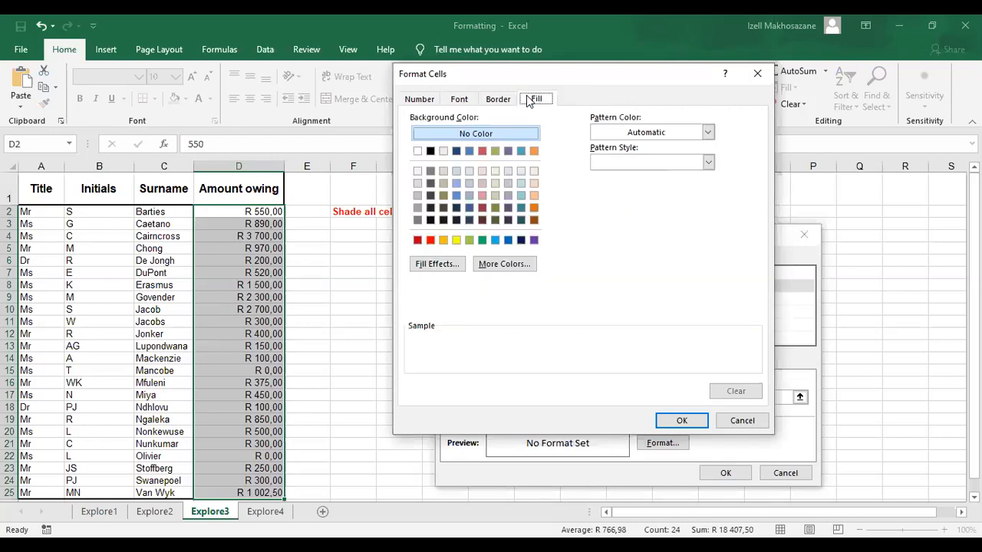
pyautogui.click(534, 185)
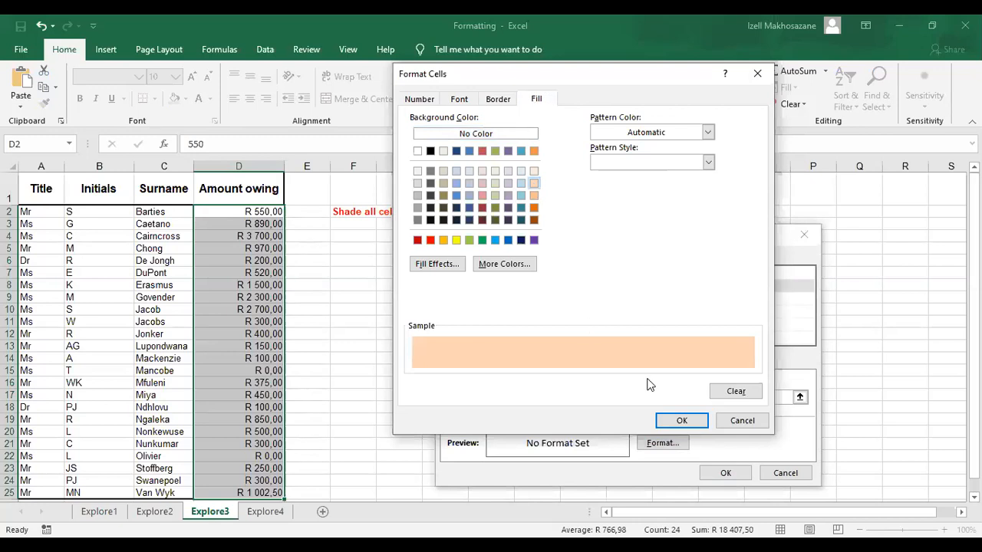
pyautogui.click(678, 420)
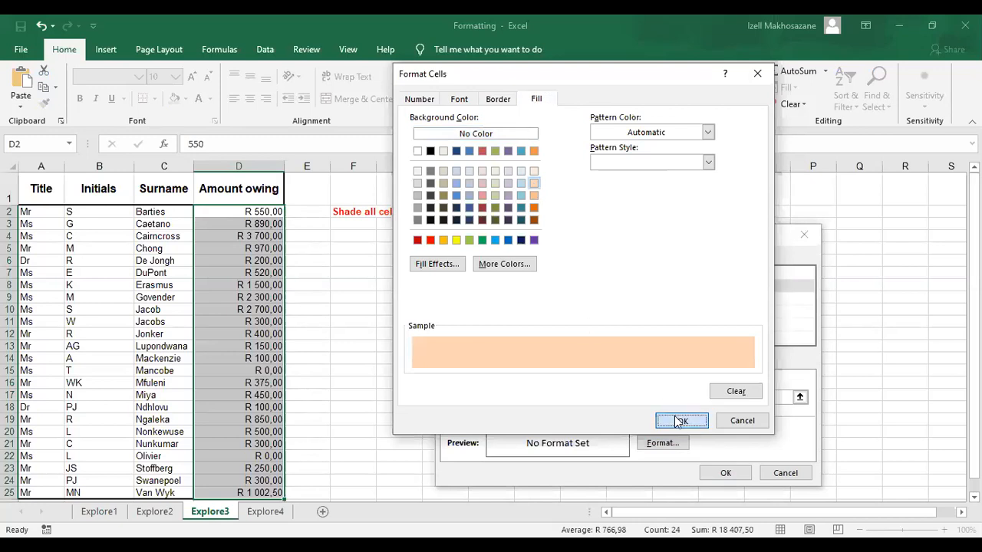
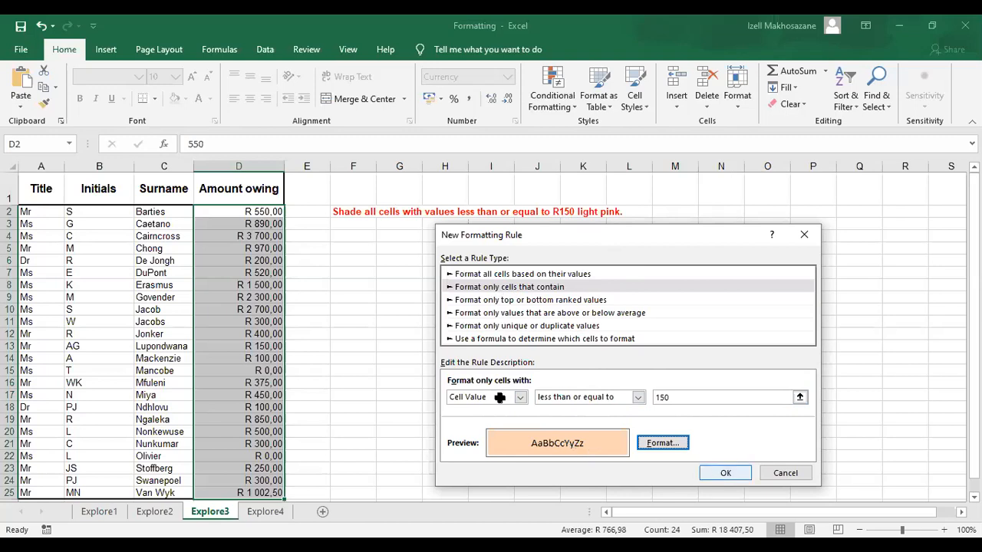
pyautogui.click(720, 474)
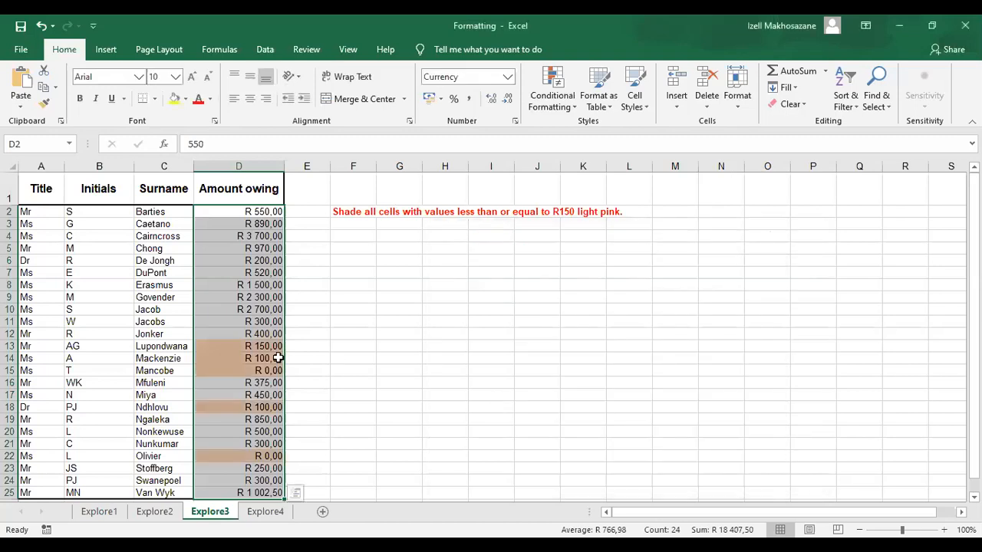
pyautogui.click(240, 345)
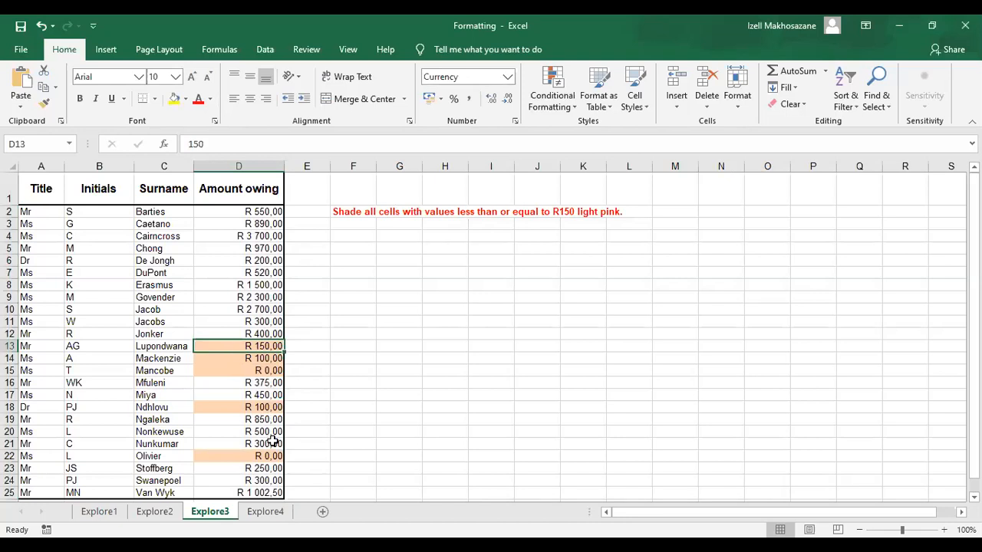
# Select the Amount owing values in D2:D25 on the Explore4 sheet and look through the available Top/Bottom Rules
pyautogui.click(268, 511)
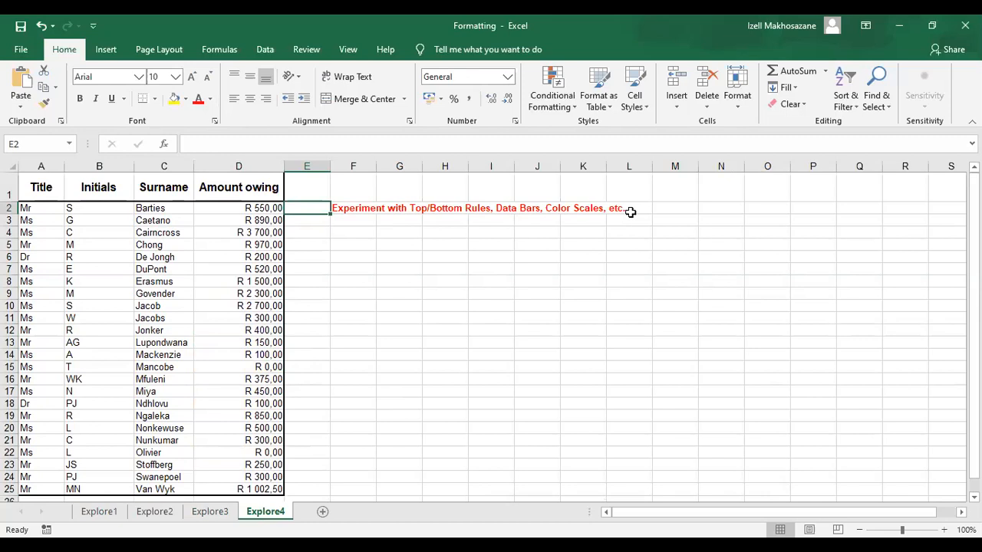
pyautogui.click(265, 208)
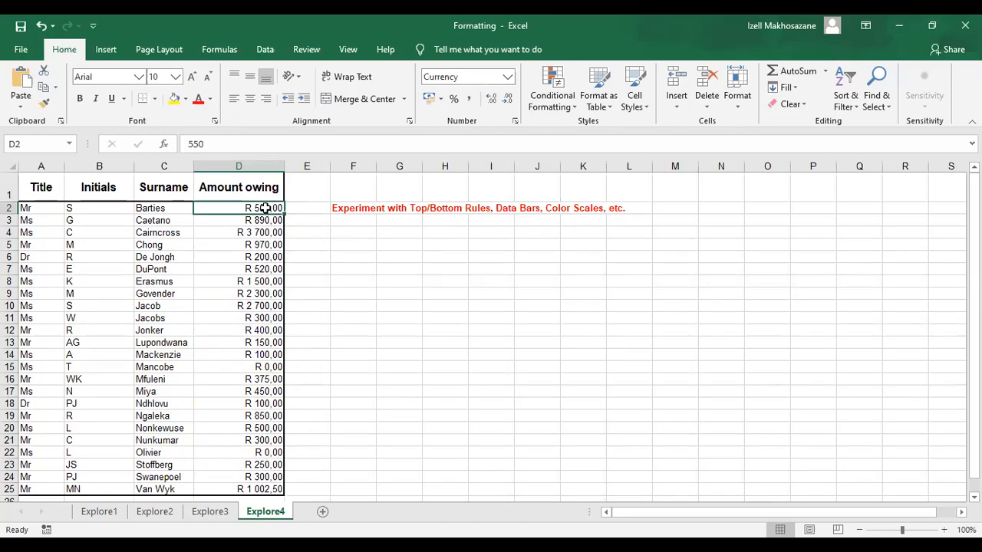
pyautogui.moveTo(265, 208); pyautogui.dragTo(274, 487)
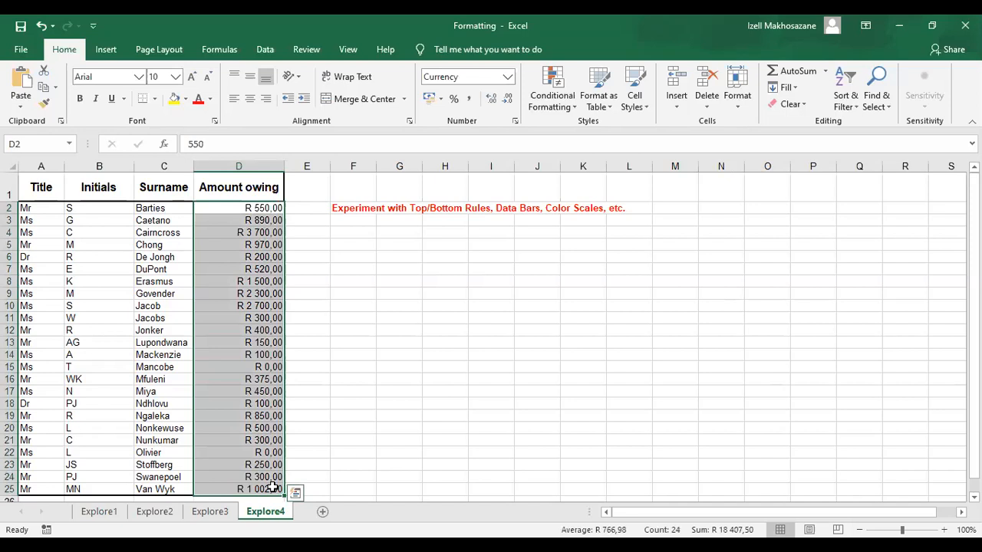
pyautogui.click(567, 106)
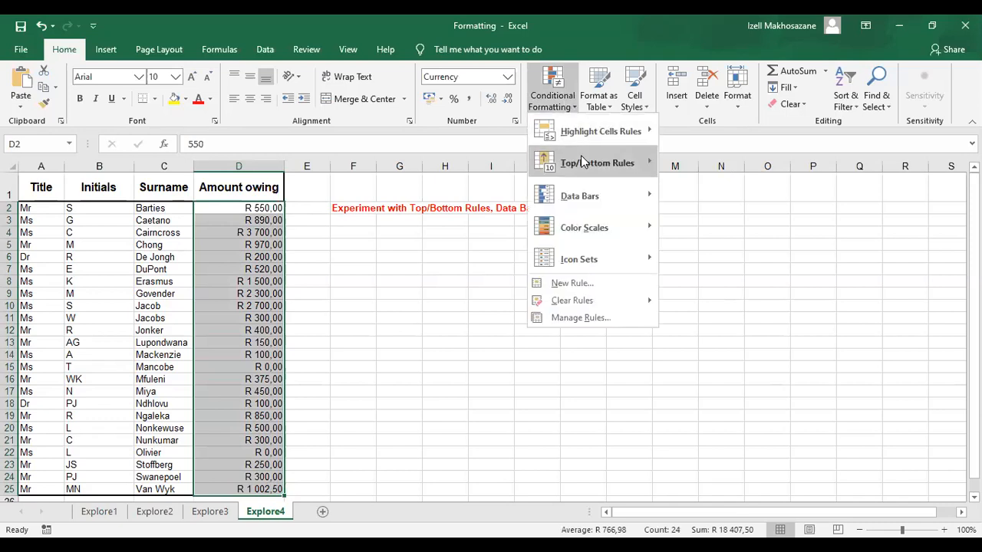
pyautogui.moveTo(585, 162)
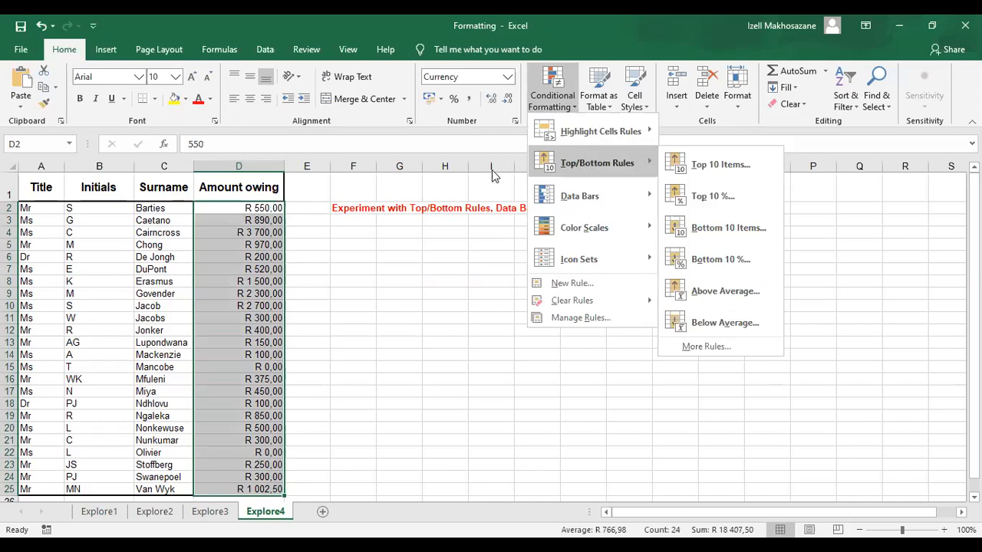
pyautogui.click(470, 219)
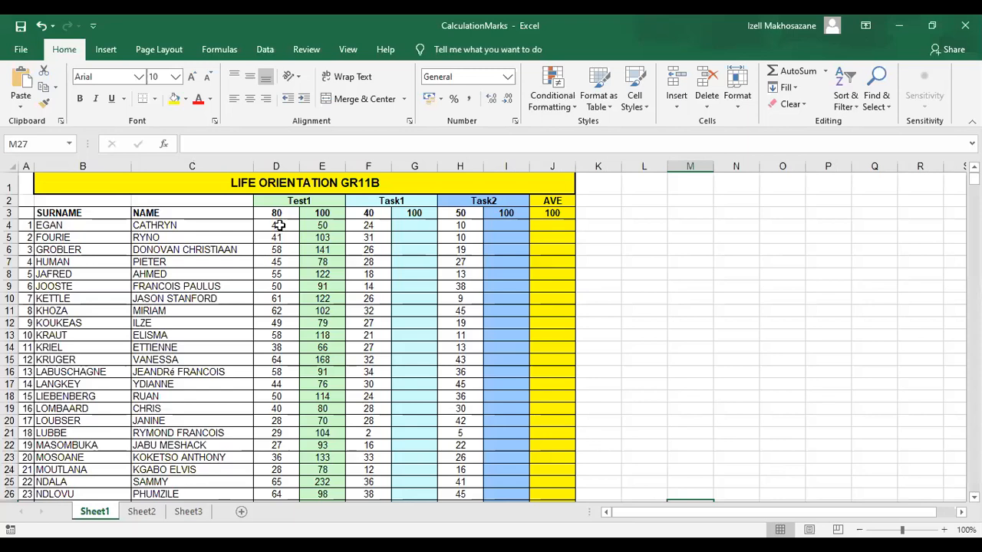
# In Sheet1 of the CalculationMarks workbook, select all Test1 marks out of 80 in D4:D41
pyautogui.moveTo(278, 274); pyautogui.dragTo(287, 458)
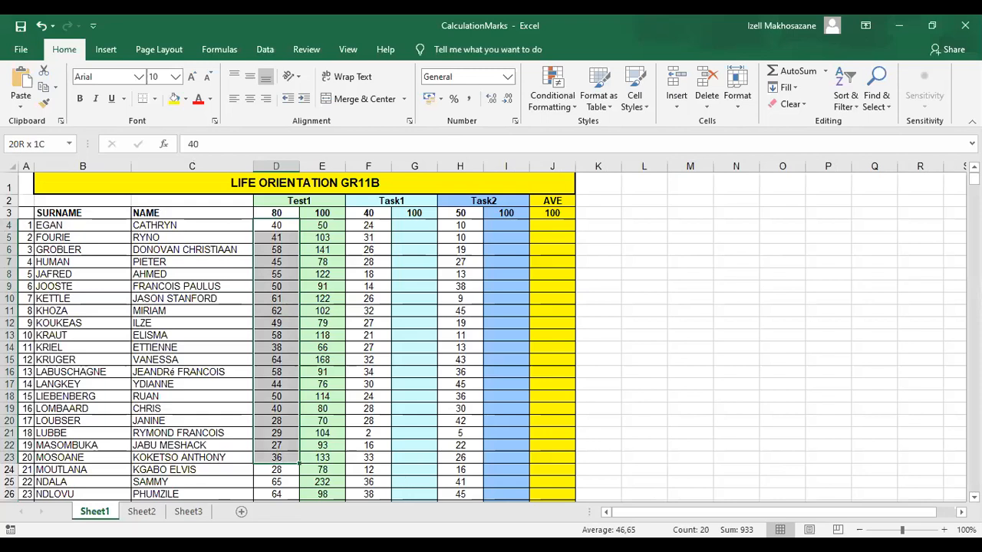
pyautogui.hotkey('ctrl', 'shift', 'Down')
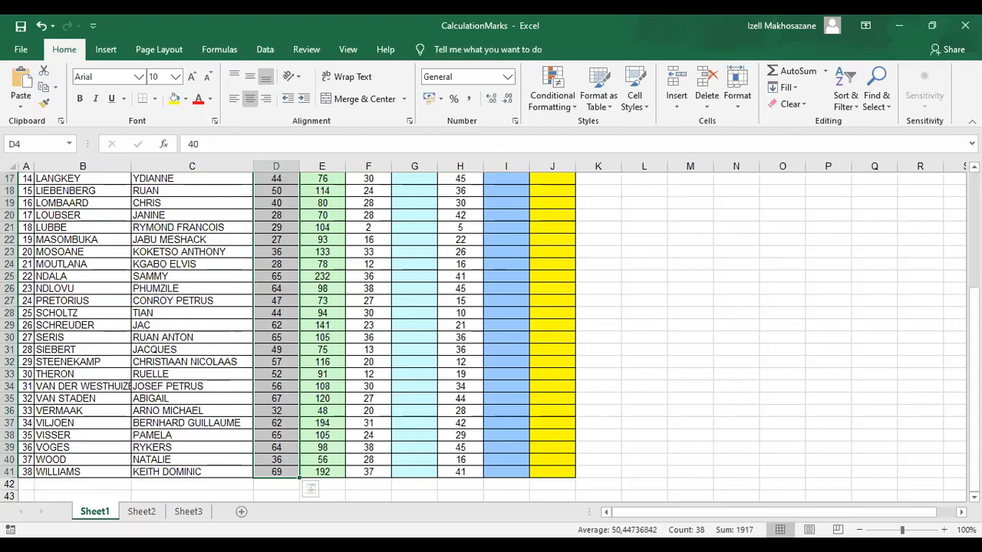
pyautogui.click(310, 489)
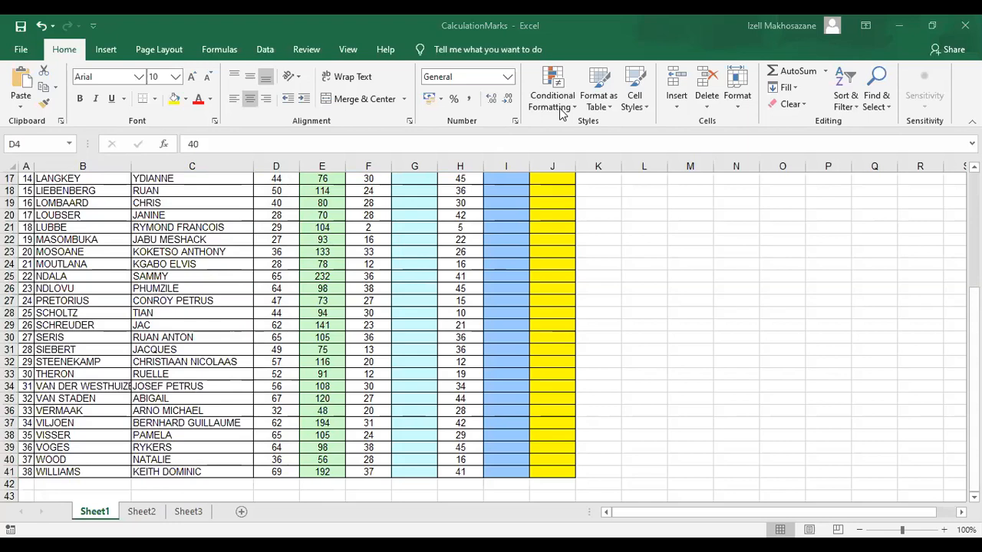
pyautogui.hotkey('ctrl', 'shift', 'Down')
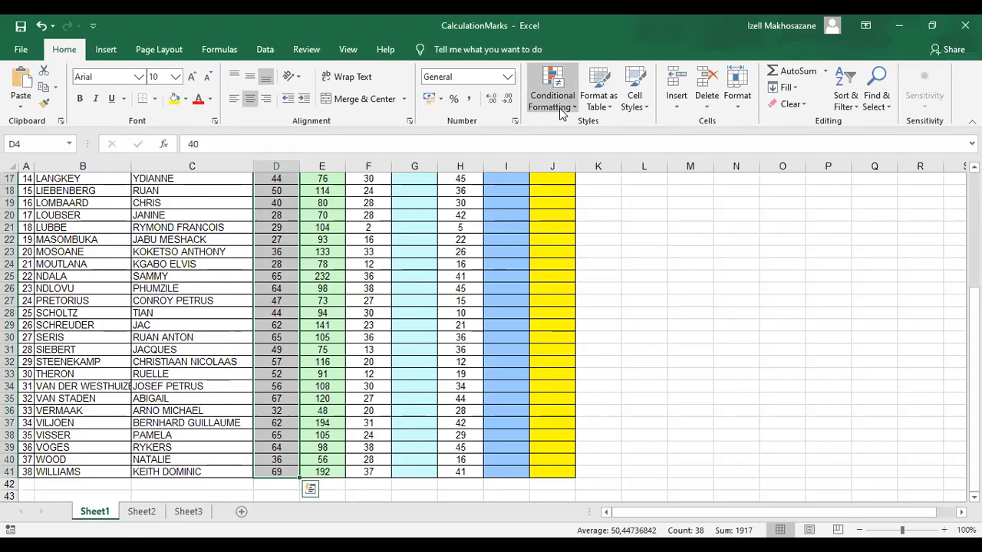
# Apply a Top 10 Items rule with Green Fill with Dark Green Text to the selected Test1 marks in D4:D41
pyautogui.click(552, 101)
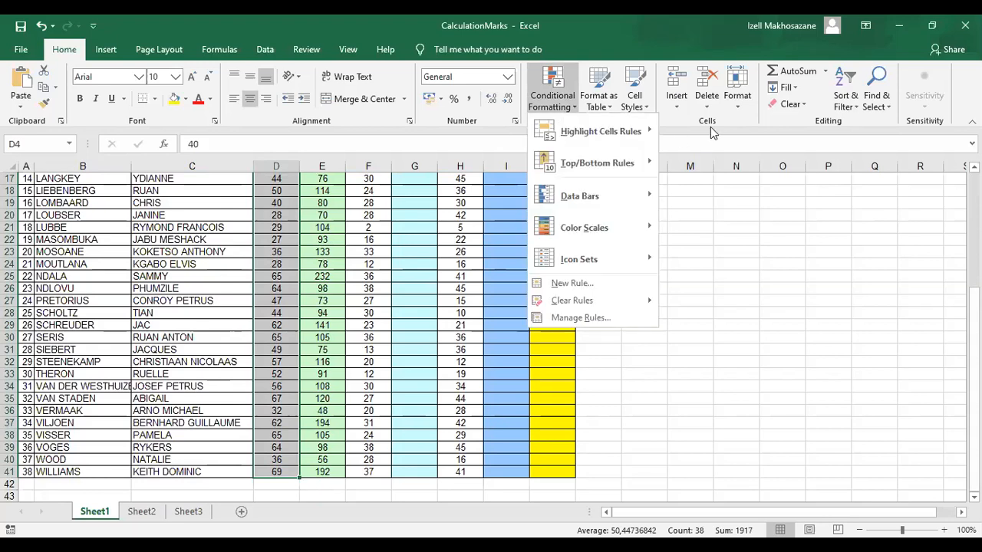
pyautogui.moveTo(600, 131)
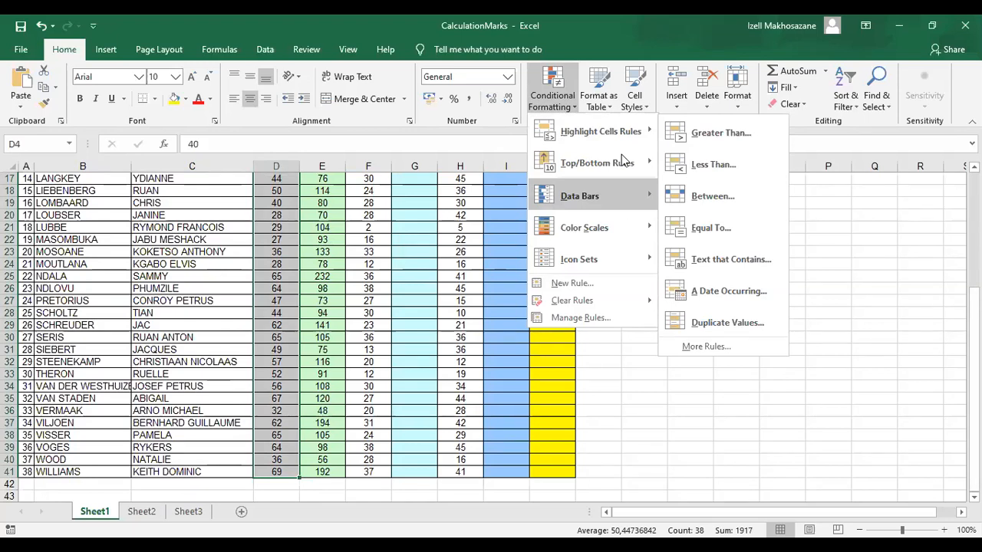
pyautogui.moveTo(590, 167)
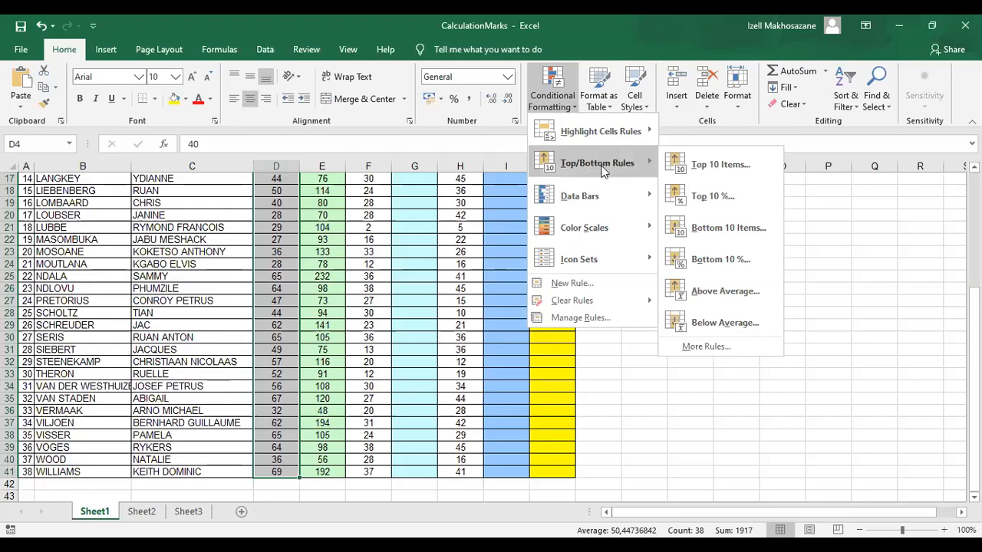
pyautogui.click(730, 164)
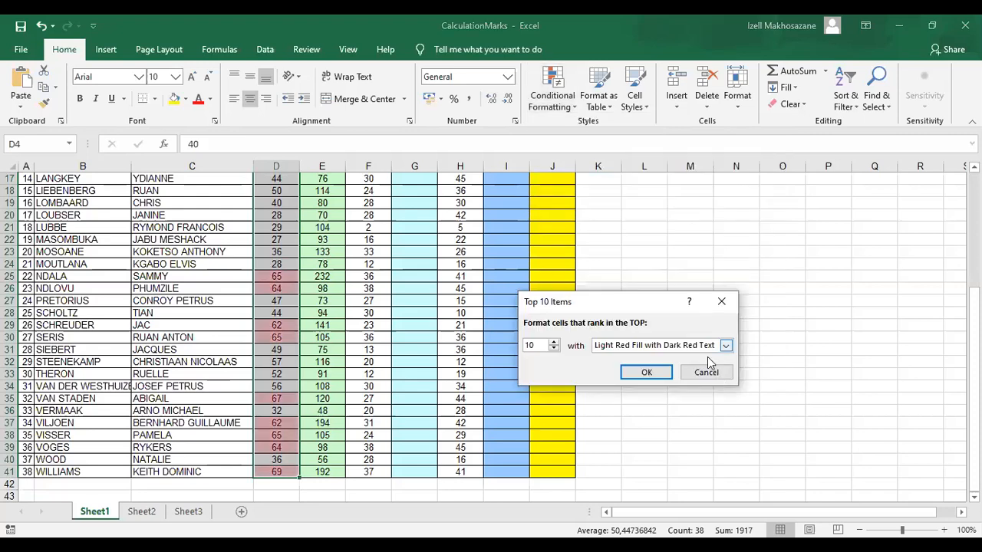
pyautogui.click(726, 346)
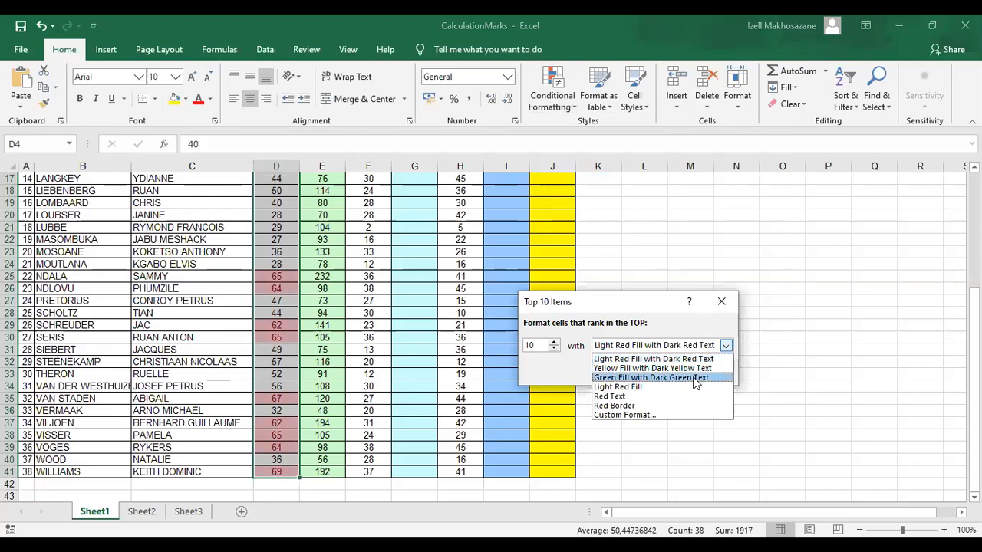
pyautogui.click(666, 377)
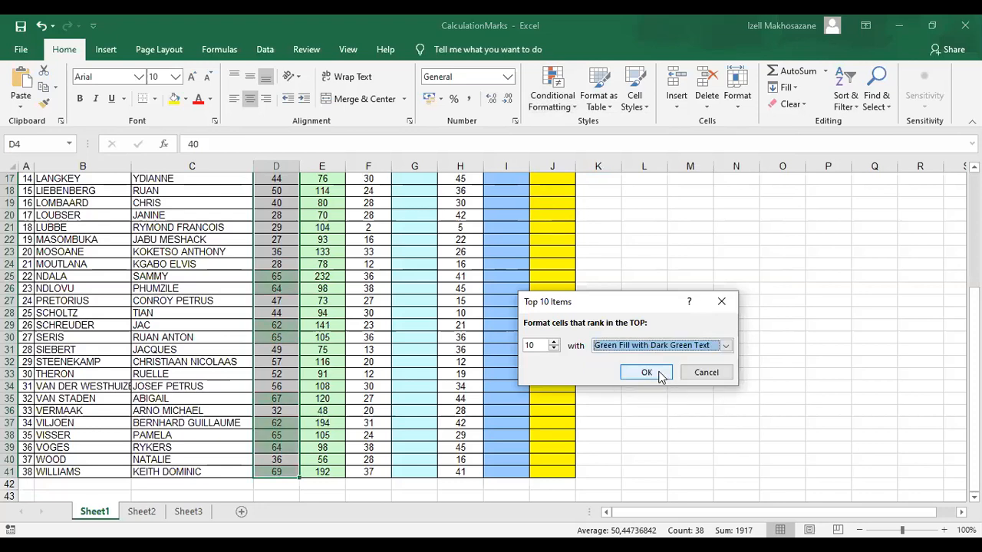
pyautogui.click(659, 375)
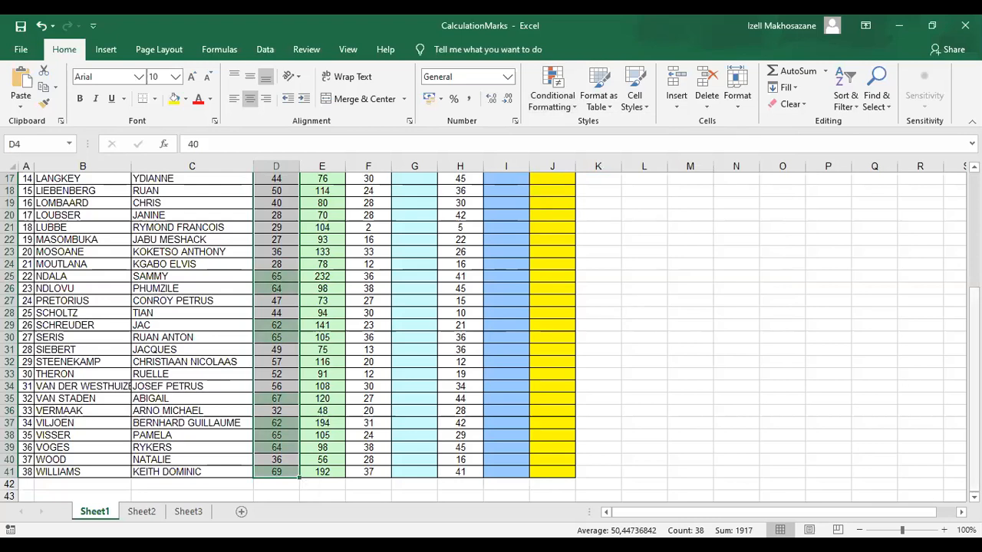
# Check the highlighted Test1 marks such as D11 and D15, and undo the Top 10 Items formatting
pyautogui.scroll(4, 299, 338)
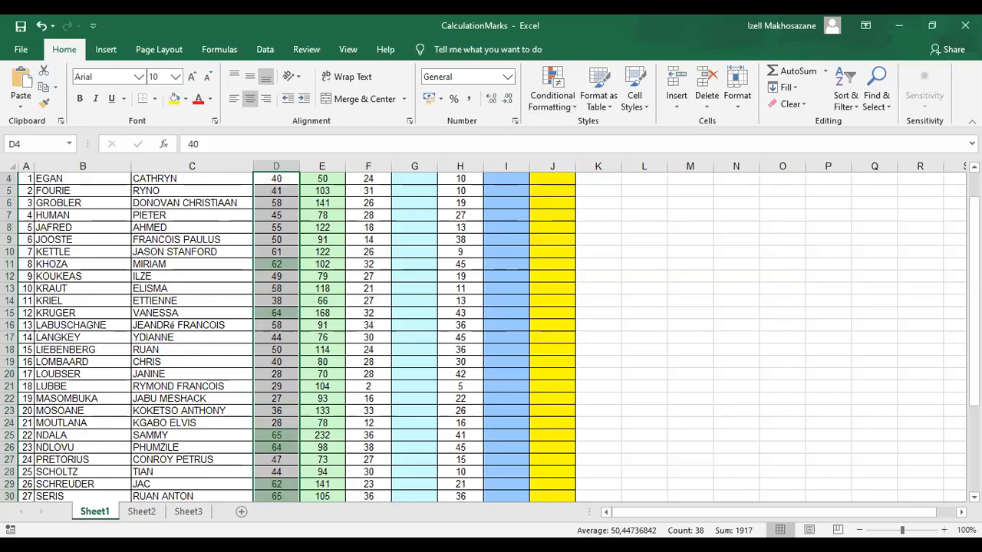
pyautogui.scroll(1, 328, 282)
pyautogui.click(330, 283)
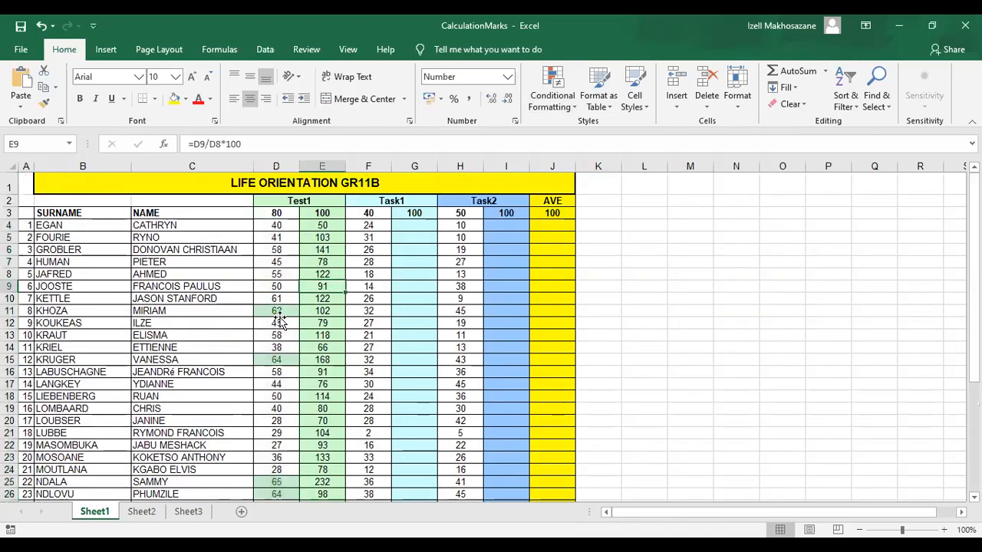
pyautogui.click(278, 311)
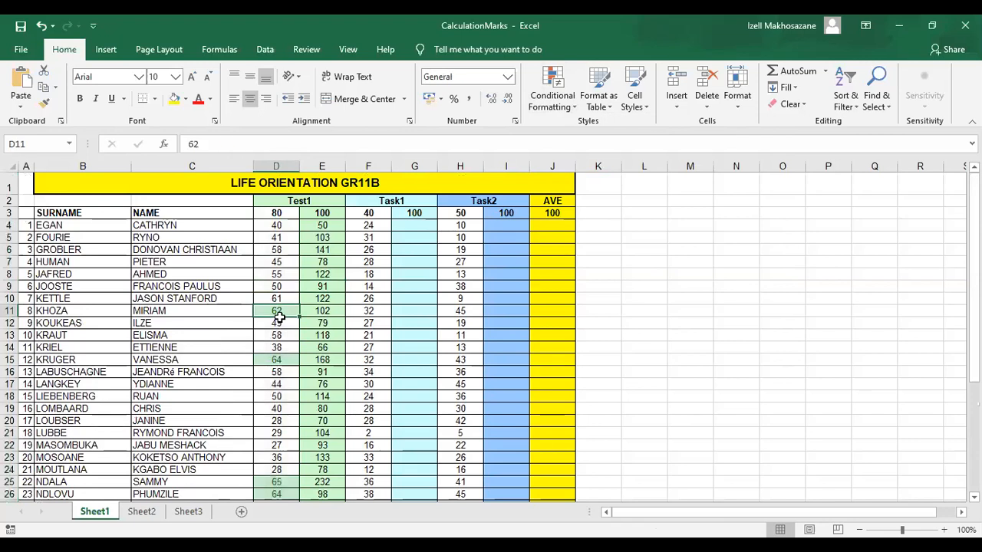
pyautogui.click(276, 360)
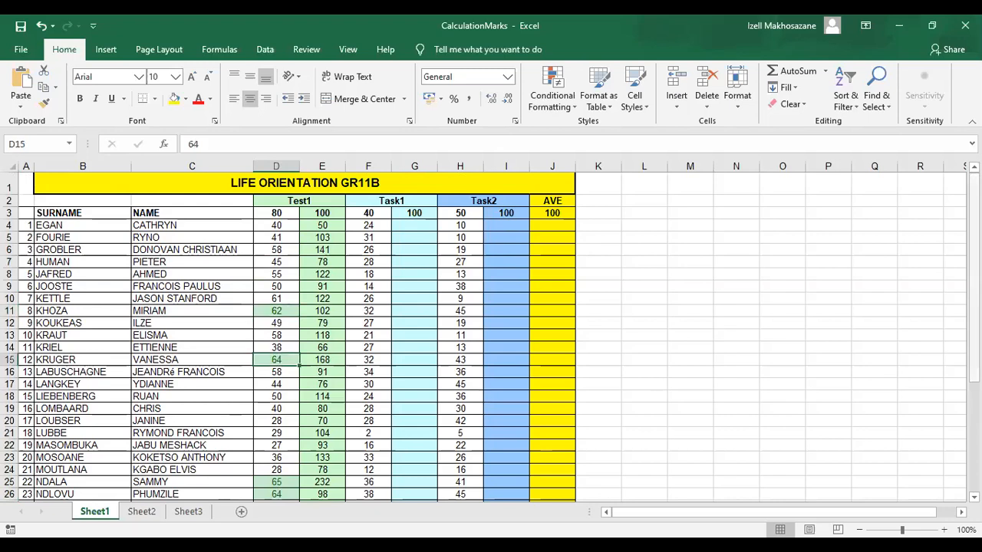
pyautogui.scroll(-5, 483, 337)
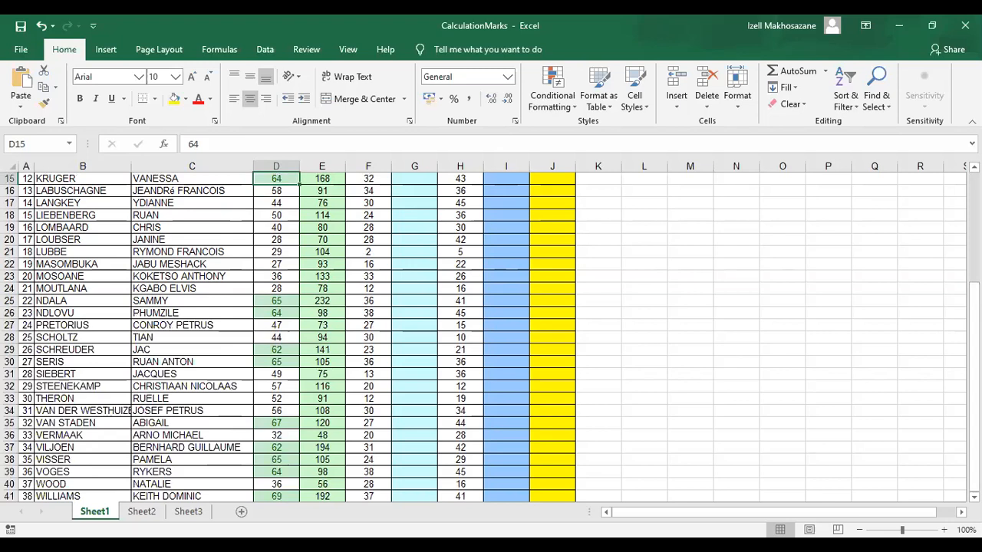
pyautogui.scroll(4, 312, 241)
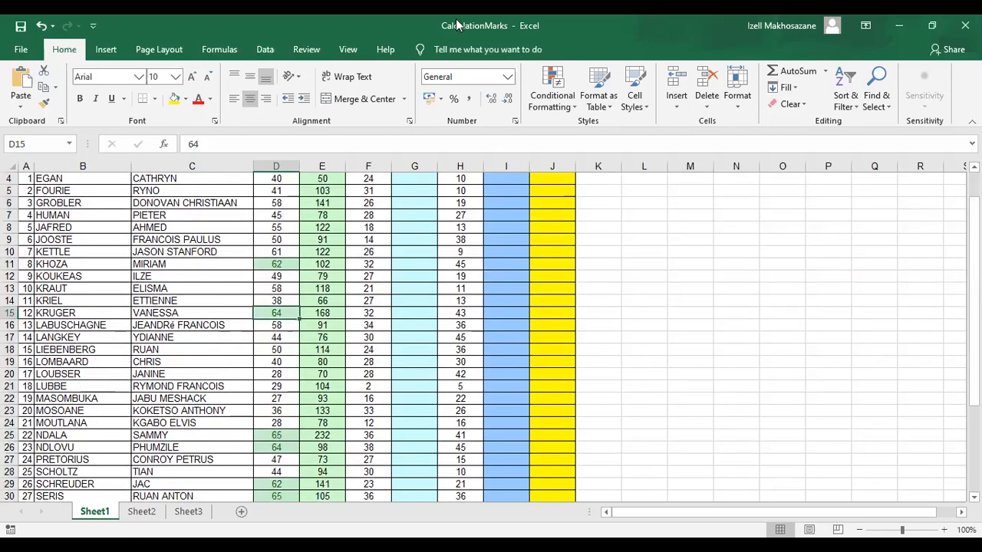
pyautogui.click(42, 26)
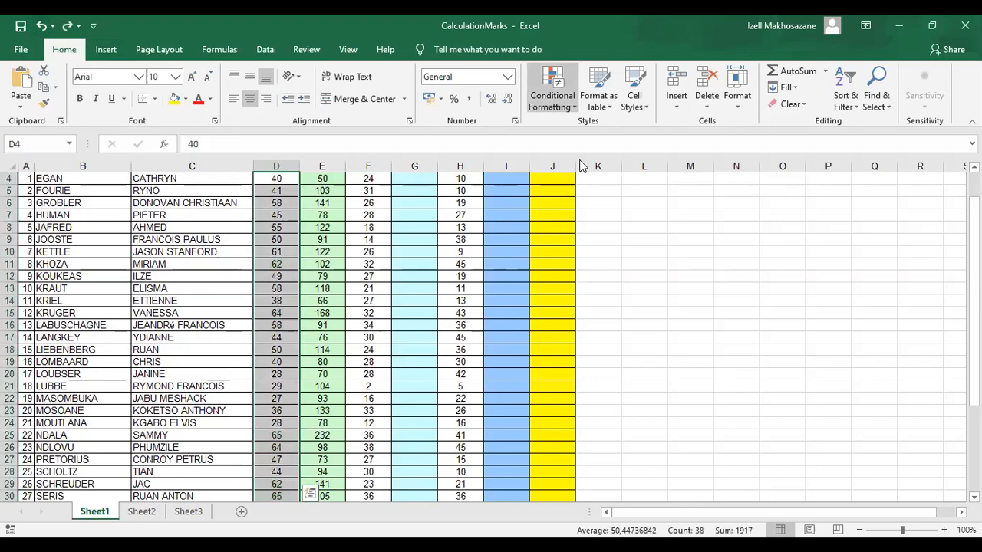
# Apply a Bottom 10 Items rule with a custom yellow fill to the Test1 marks in D4:D41, and select D4 to check it
pyautogui.moveTo(638, 170)
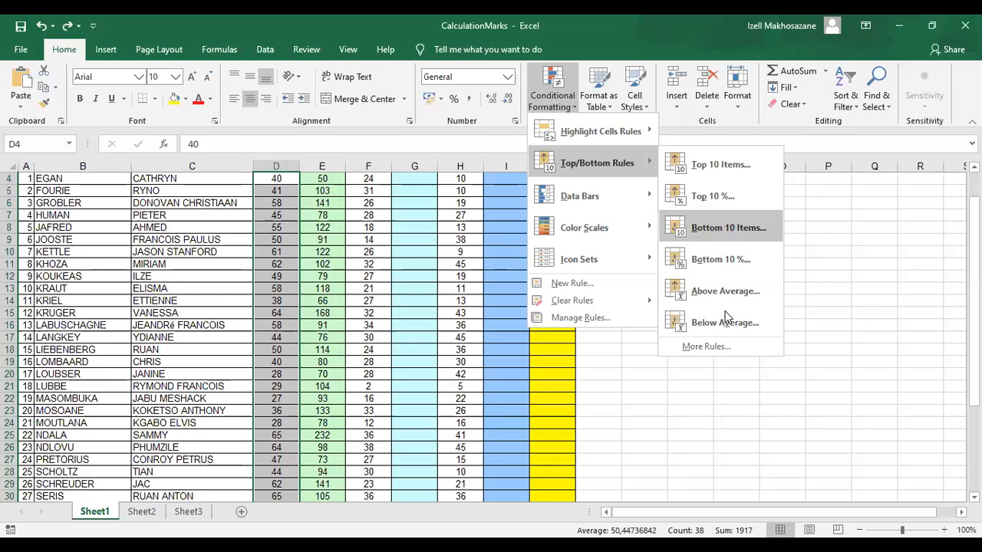
pyautogui.click(728, 227)
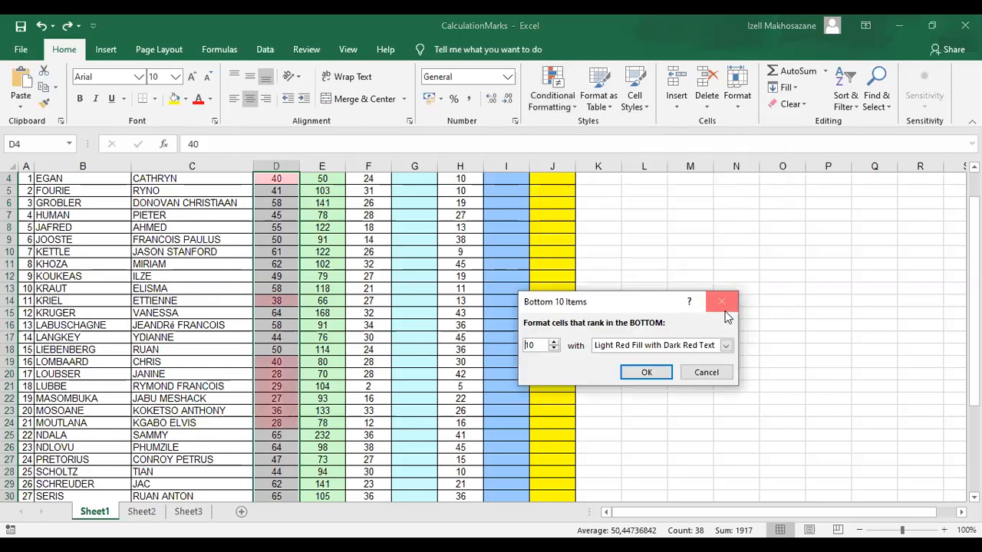
pyautogui.click(724, 345)
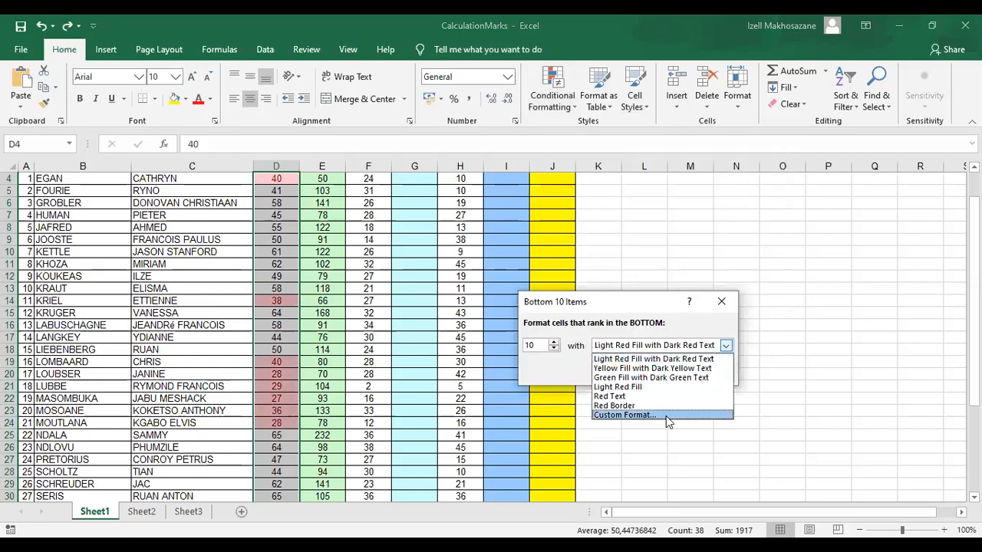
pyautogui.press('Return')
pyautogui.click(501, 321)
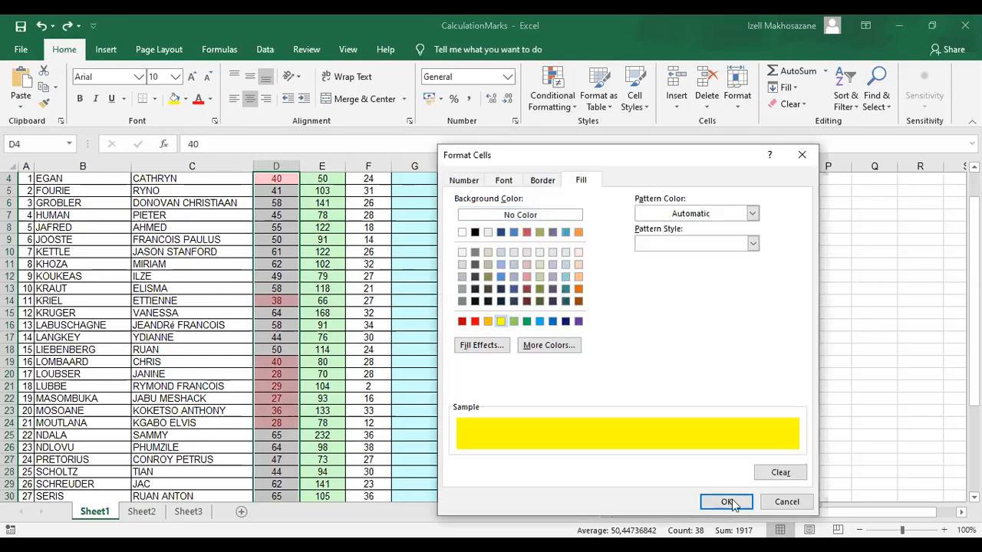
pyautogui.click(731, 504)
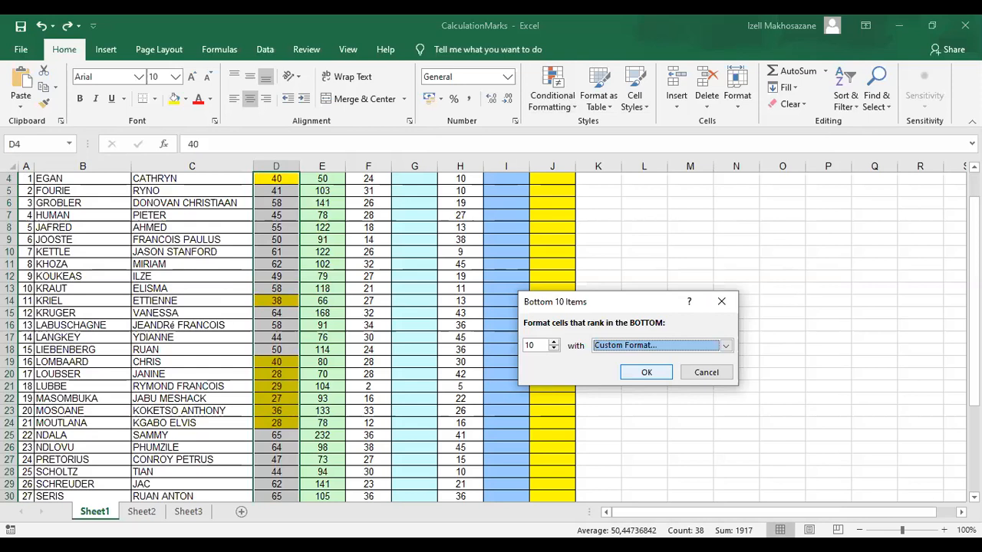
pyautogui.press('Return')
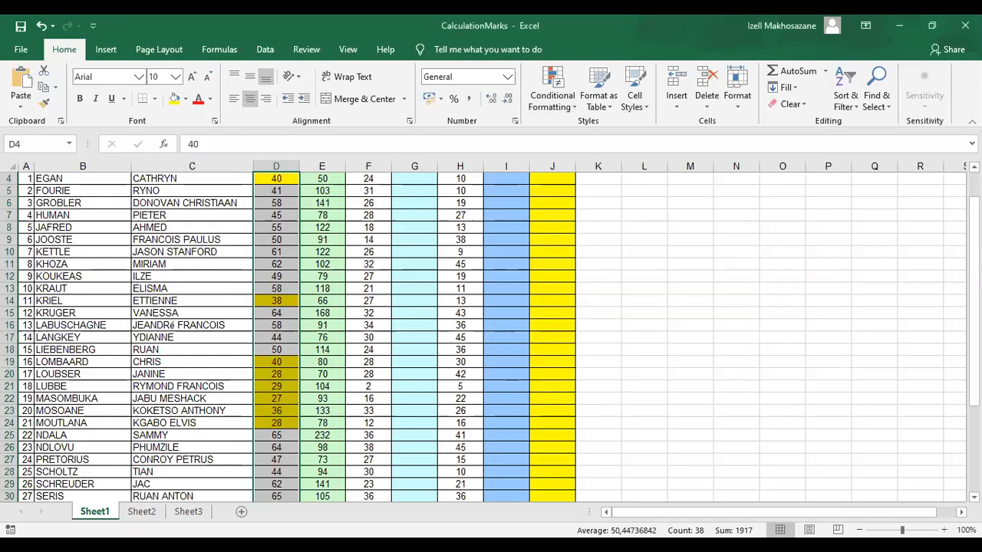
pyautogui.scroll(1, 268, 273)
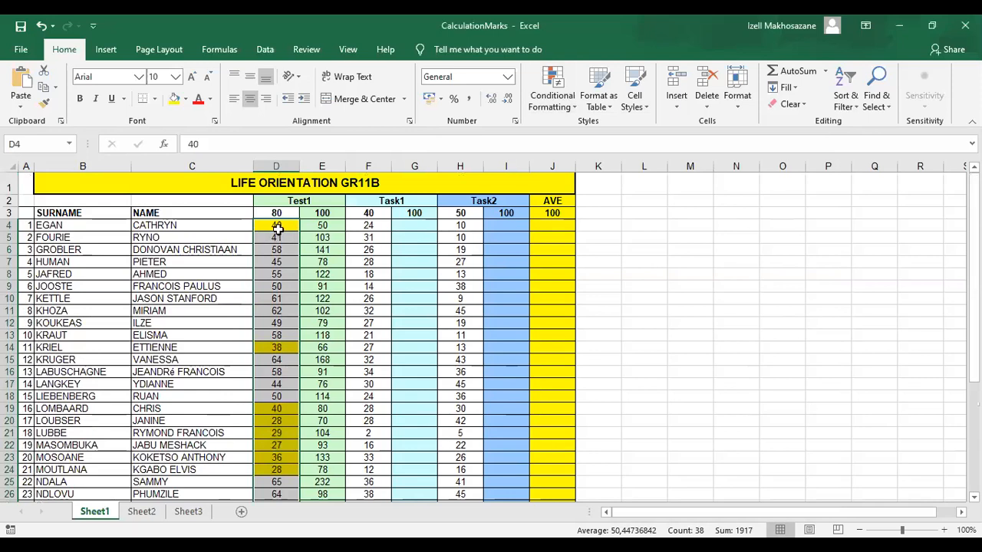
pyautogui.click(278, 229)
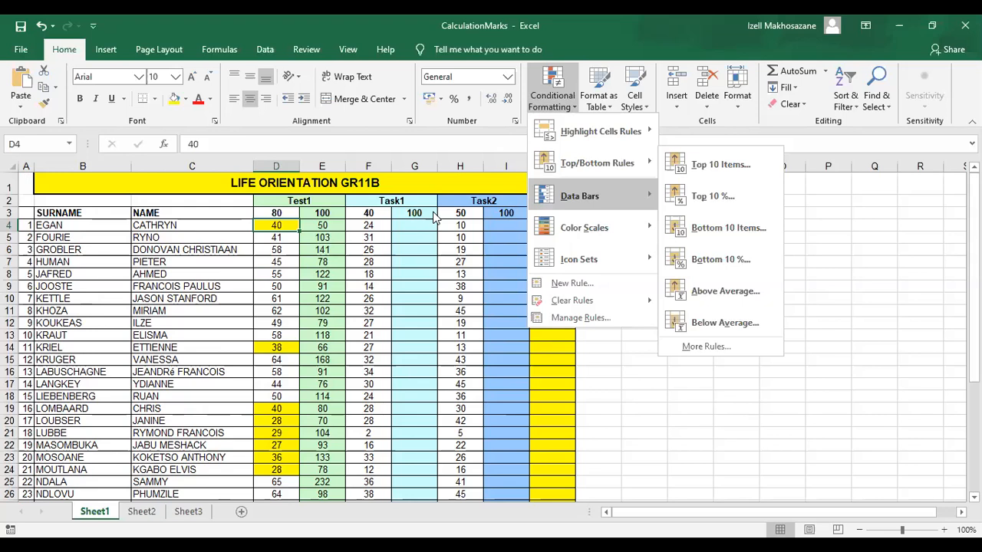
# Add red gradient-fill data bars to the Test1 marks out of 100 in E4:E41 and check them from the start of the column
pyautogui.click(335, 221)
pyautogui.moveTo(326, 223); pyautogui.dragTo(327, 516)
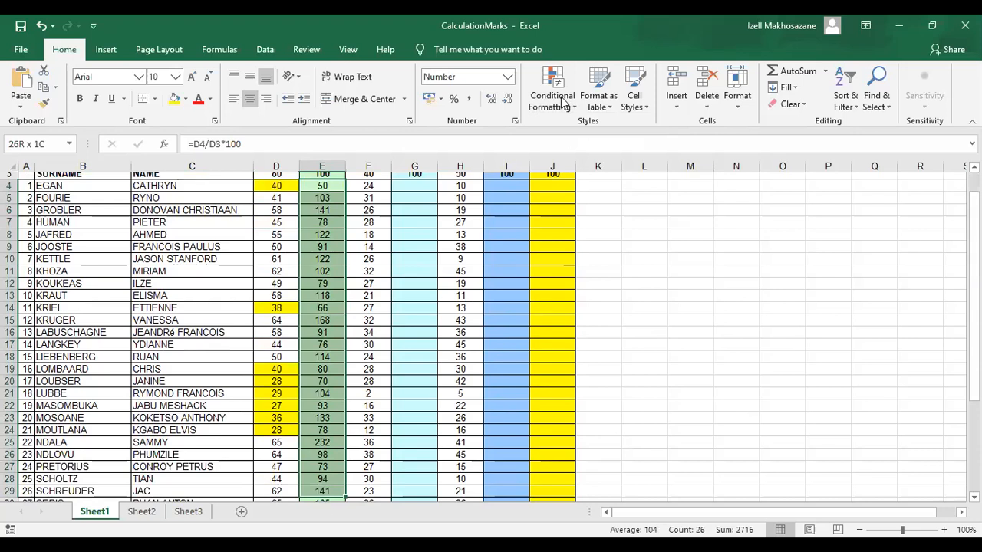
pyautogui.hotkey('ctrl', 'shift', 'Down')
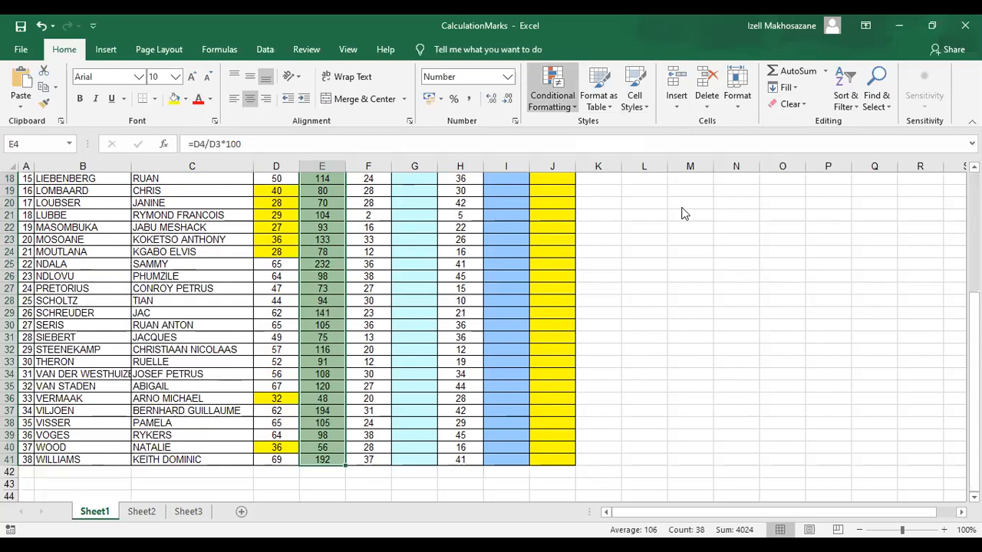
pyautogui.click(552, 95)
pyautogui.moveTo(579, 196)
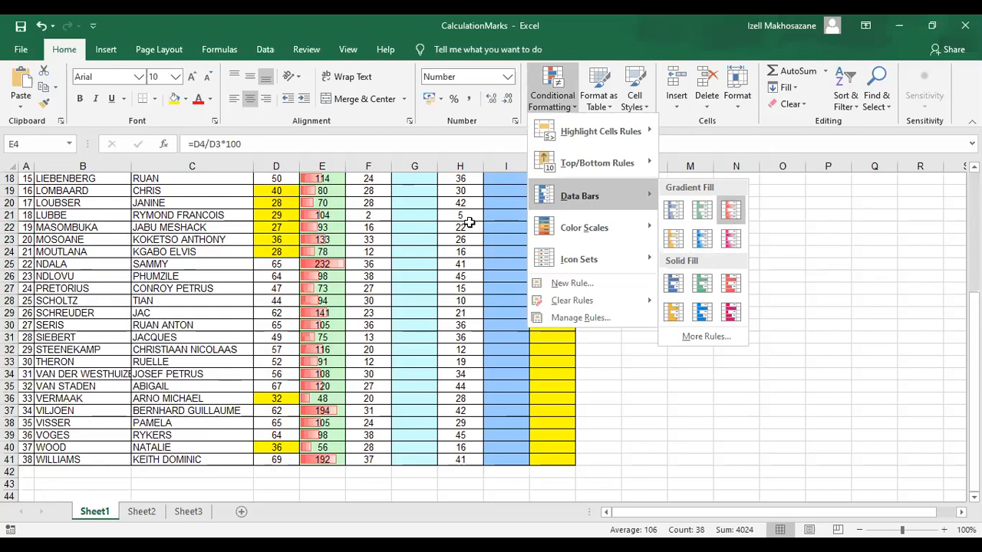
pyautogui.press('Escape')
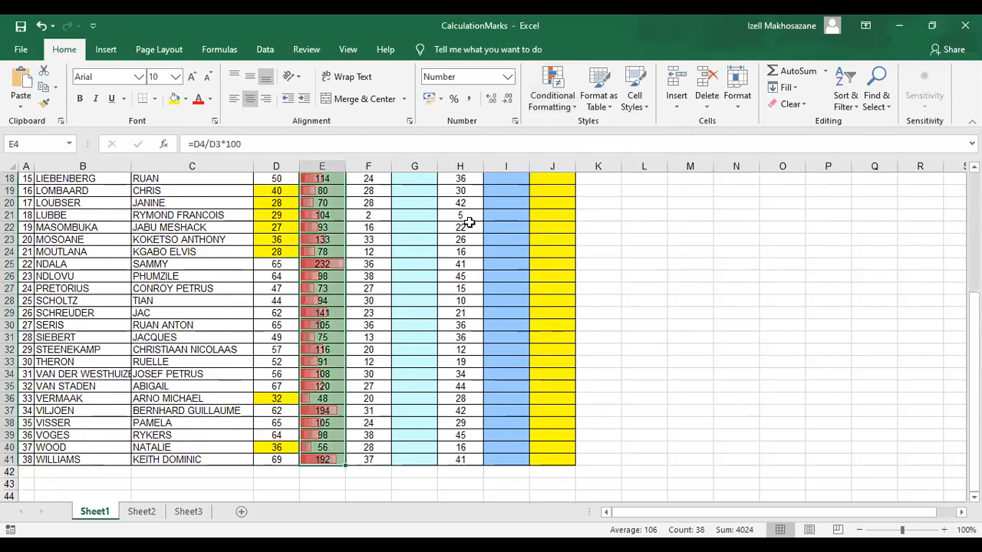
pyautogui.hotkey('ctrl', 'Up')
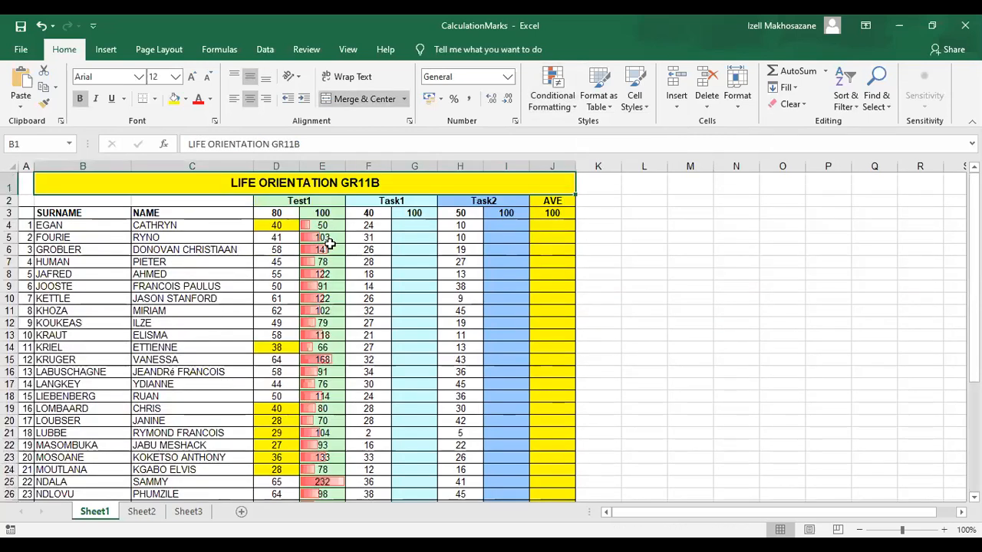
pyautogui.click(331, 247)
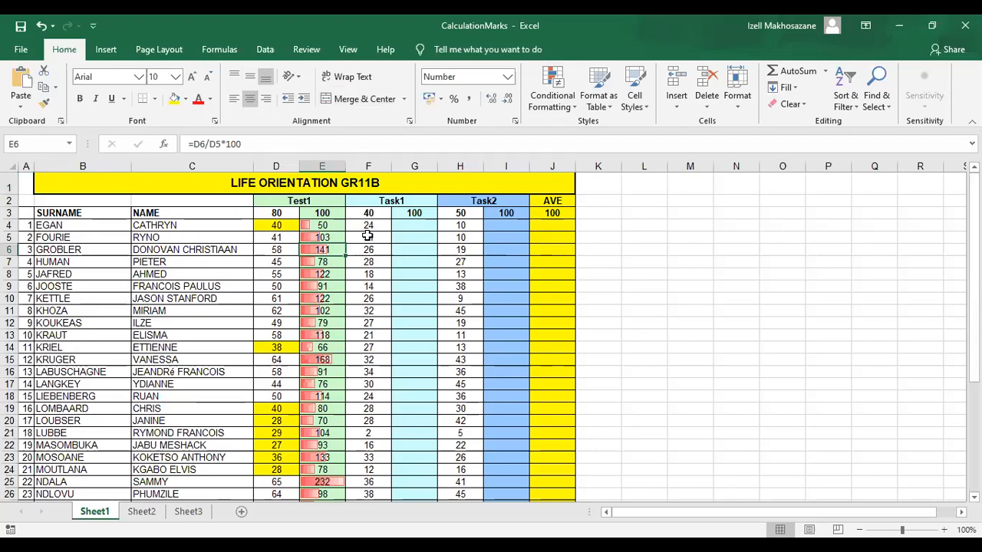
pyautogui.click(316, 213)
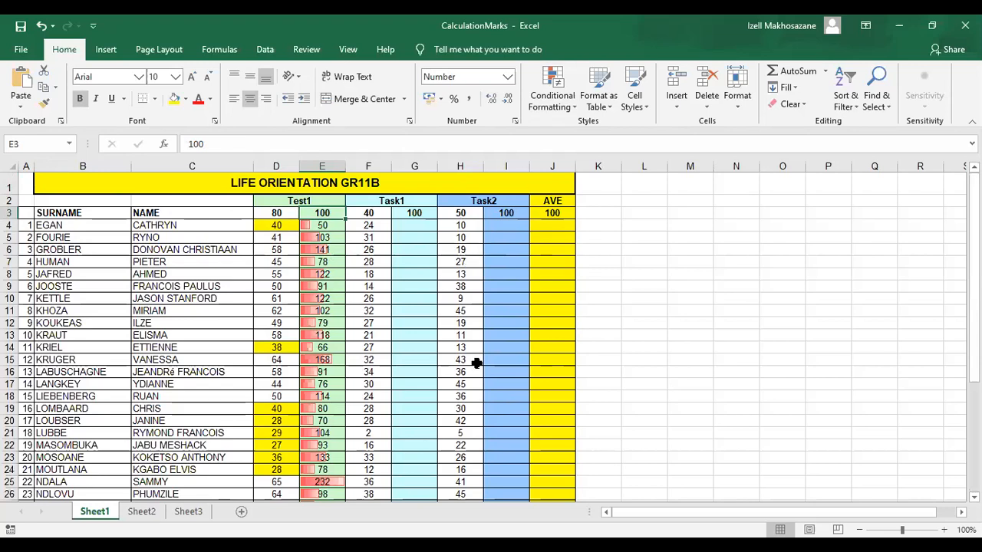
# Add blue solid-fill data bars to the Task2 marks out of 50 in column H, and select H11 to check its bar
pyautogui.moveTo(470, 225); pyautogui.dragTo(478, 525)
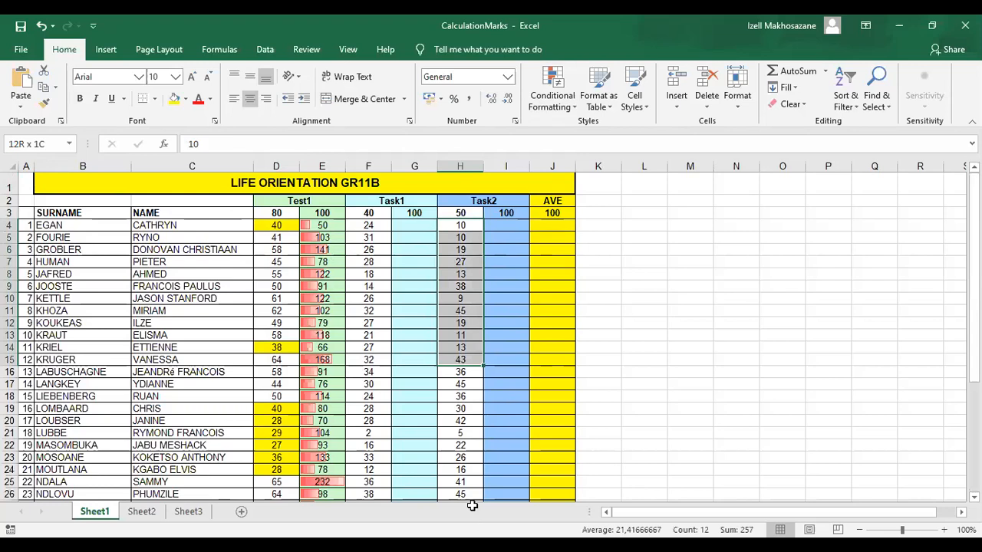
pyautogui.moveTo(471, 506); pyautogui.dragTo(473, 456)
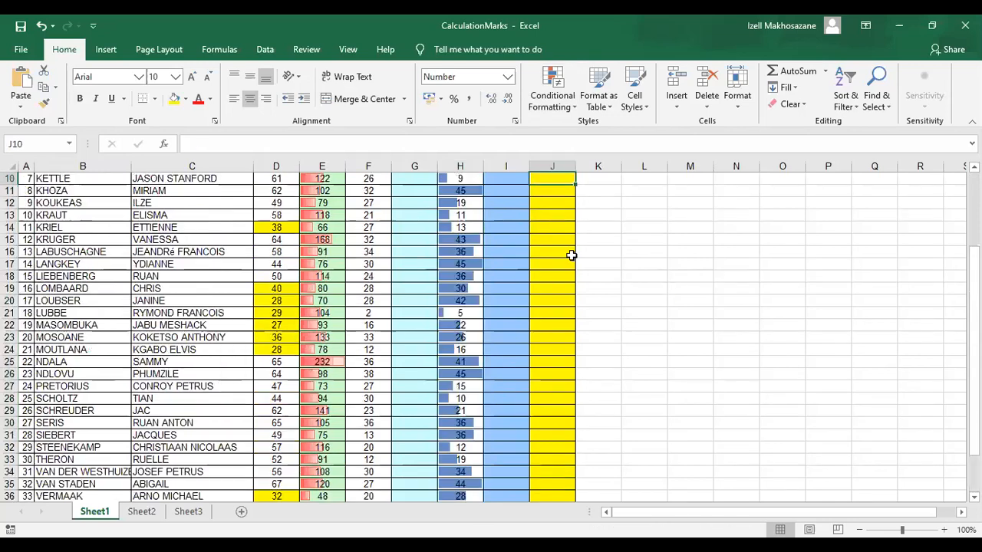
pyautogui.press('Up')
pyautogui.press('Up')
pyautogui.press('Up')
pyautogui.press('Up')
pyautogui.press('Up')
pyautogui.press('Up')
pyautogui.press('Up')
pyautogui.press('Up')
pyautogui.press('Up')
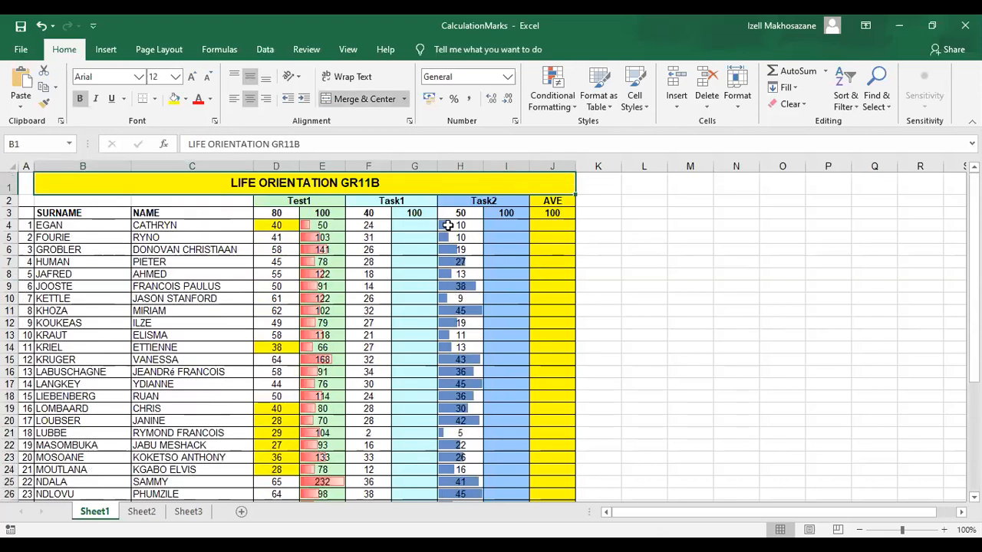
pyautogui.click(467, 311)
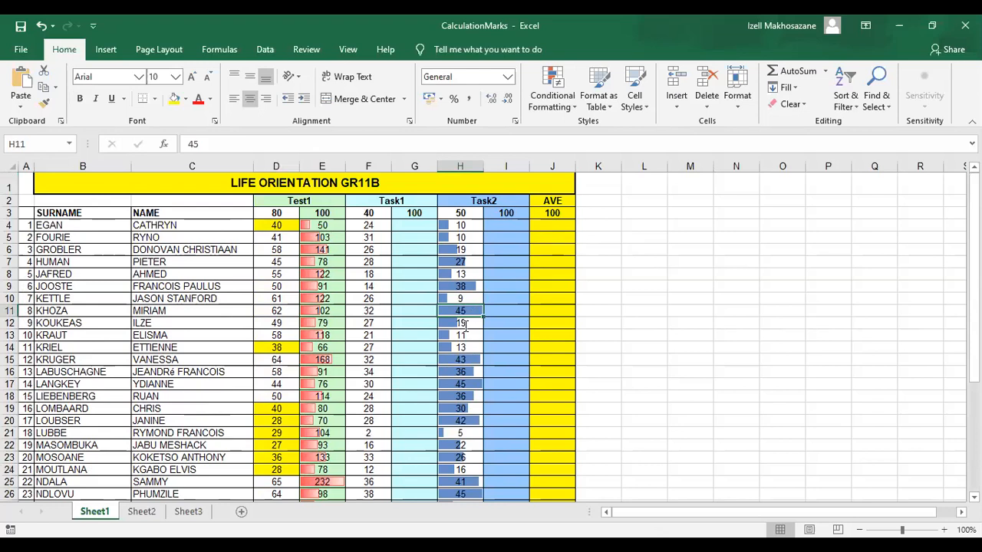
# Change the Task2 mark in H12 to 50
pyautogui.doubleClick(465, 324)
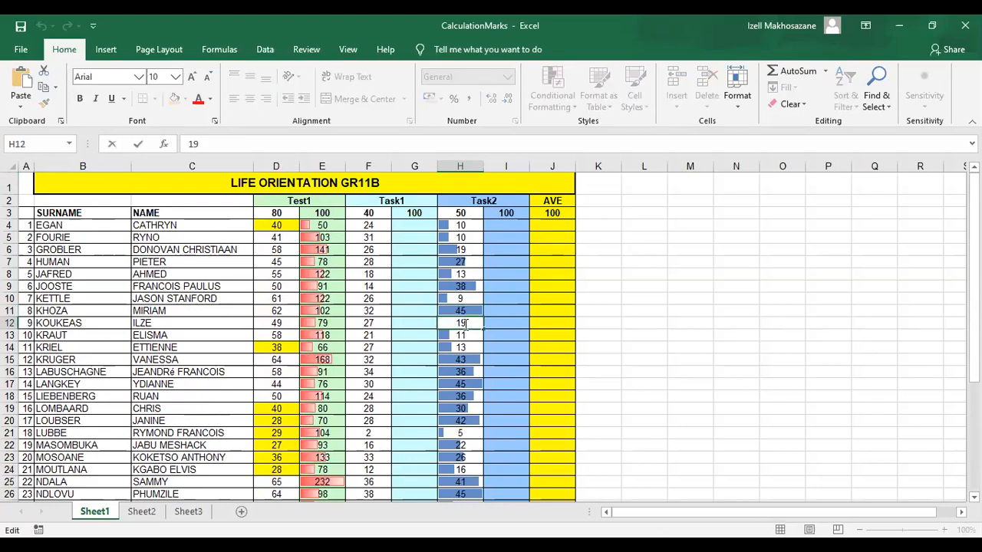
pyautogui.press('BackSpace')
pyautogui.press('BackSpace')
pyautogui.write('50')
pyautogui.press('Return')
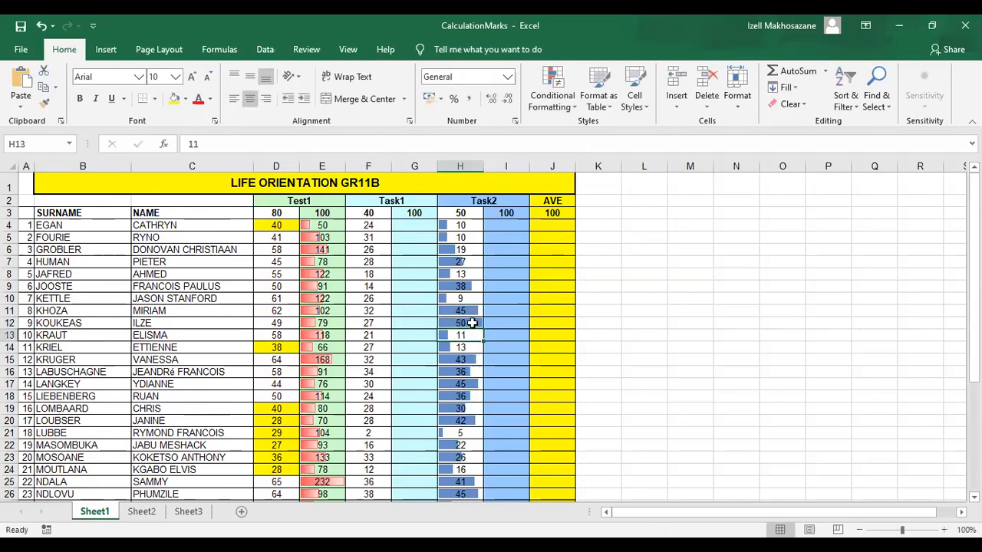
# Compare the data bar lengths of the Task2 marks in column H with the maximum mark in H3
pyautogui.click(462, 325)
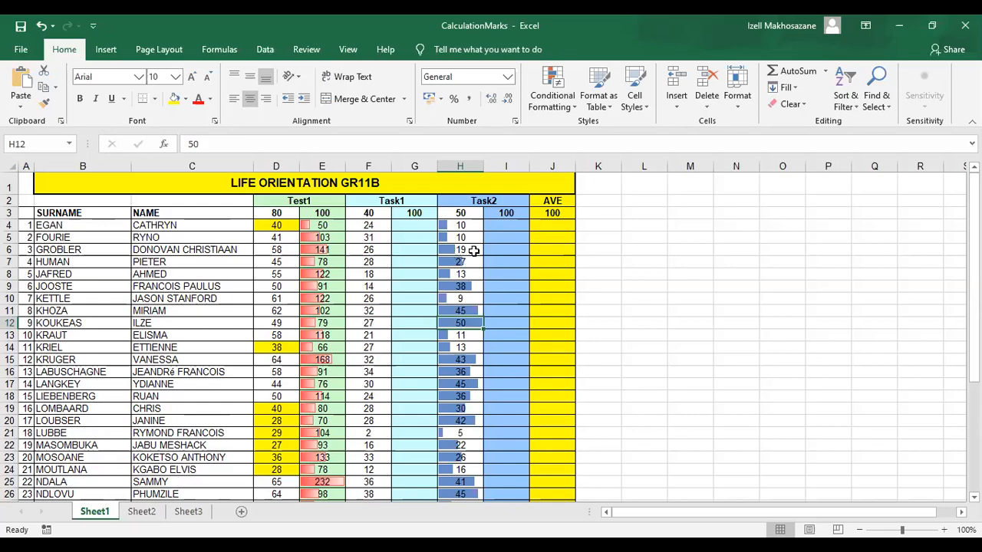
pyautogui.click(455, 216)
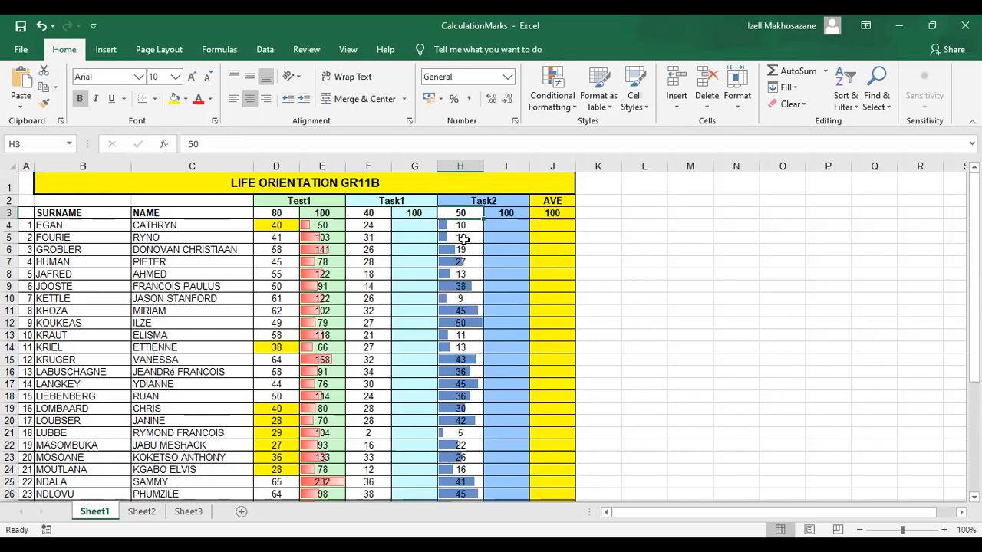
pyautogui.click(462, 290)
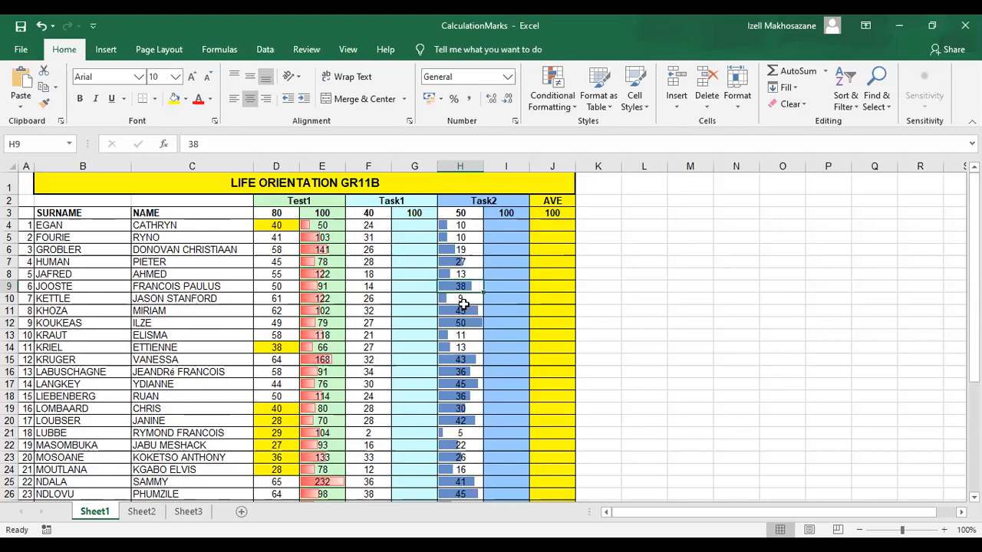
pyautogui.click(466, 310)
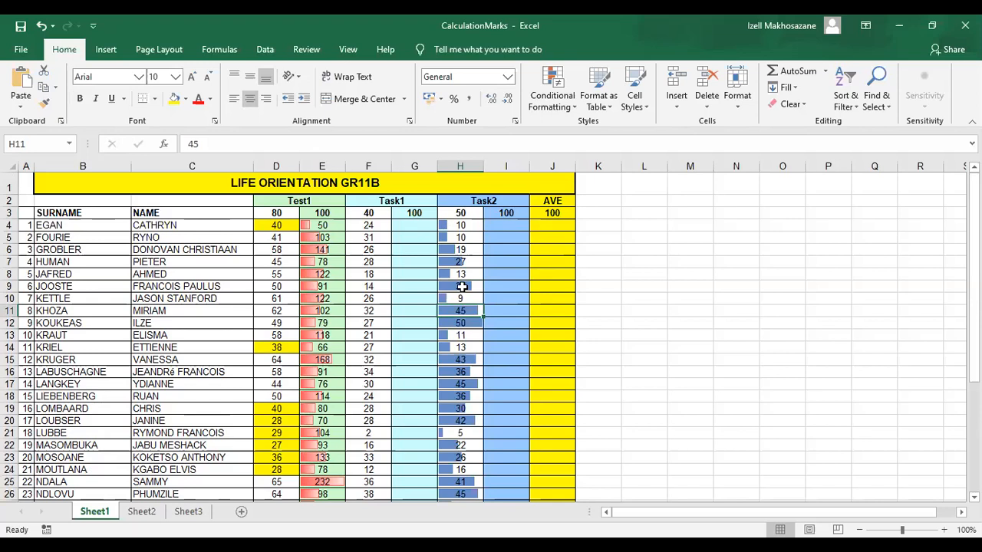
pyautogui.press('Up')
pyautogui.press('Up')
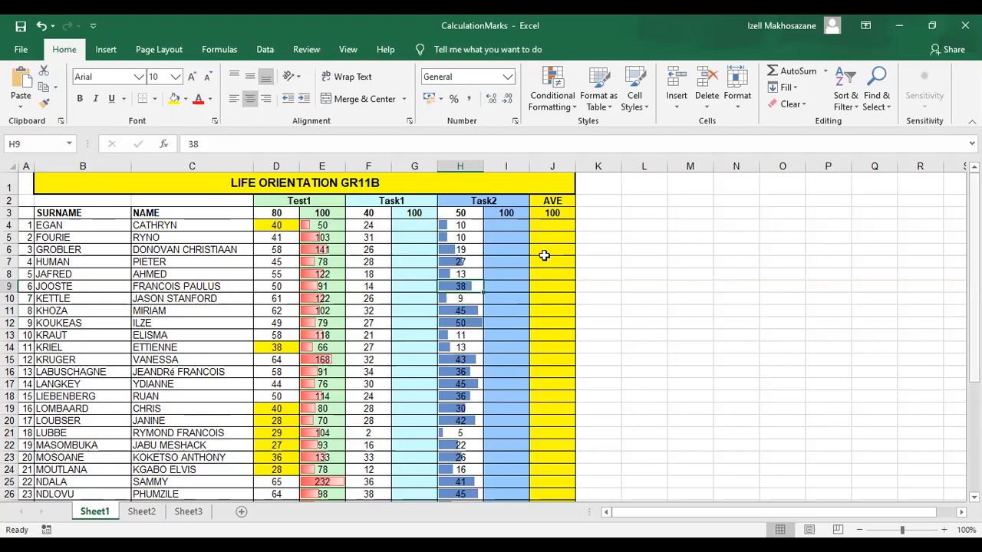
pyautogui.scroll(-5, 543, 255)
pyautogui.scroll(5, 456, 239)
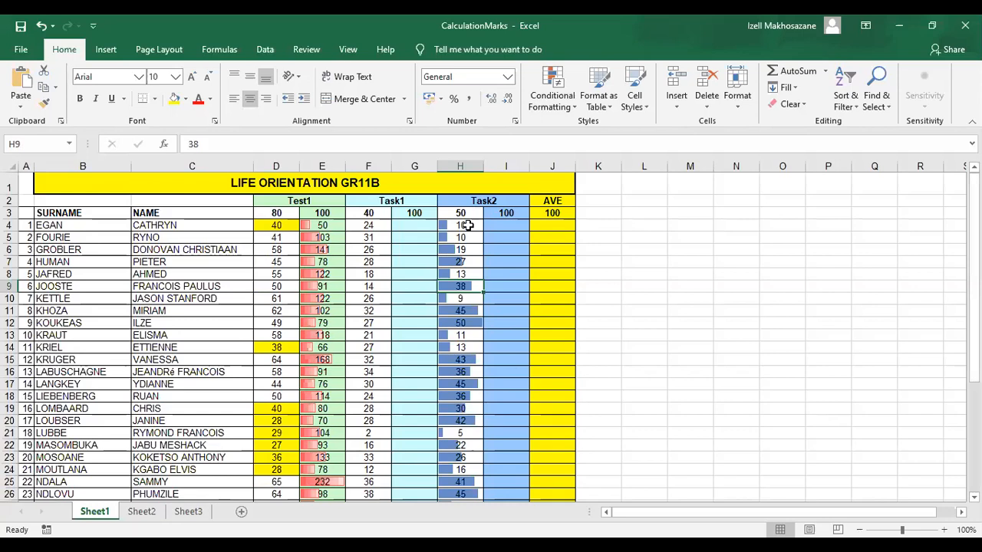
pyautogui.click(481, 229)
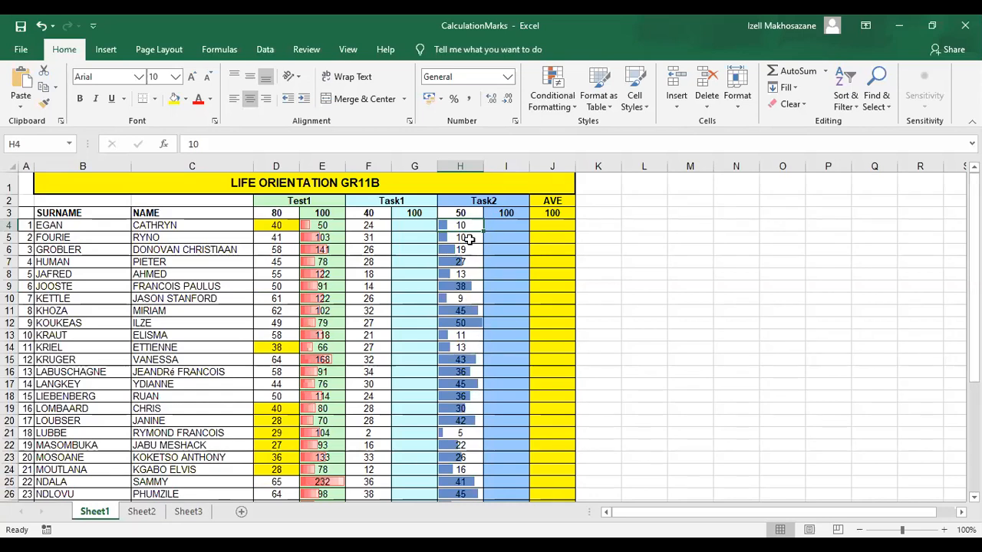
pyautogui.click(474, 313)
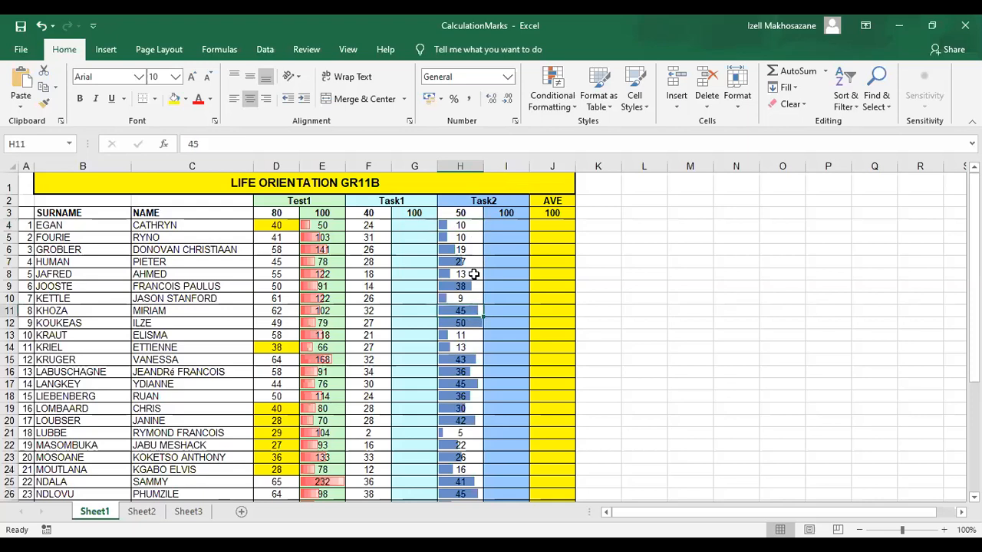
pyautogui.press('Up')
pyautogui.press('Up')
pyautogui.press('Up')
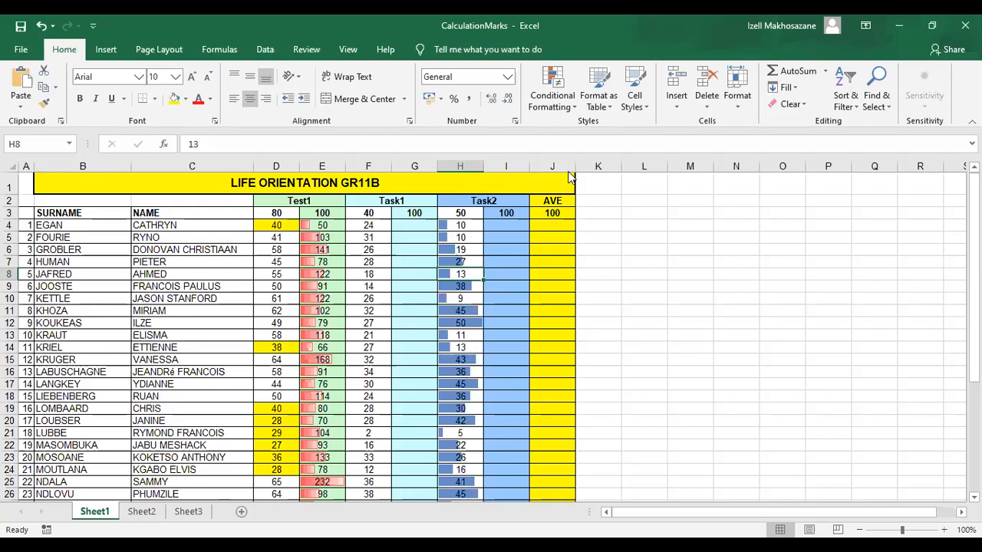
pyautogui.click(553, 91)
pyautogui.moveTo(597, 178)
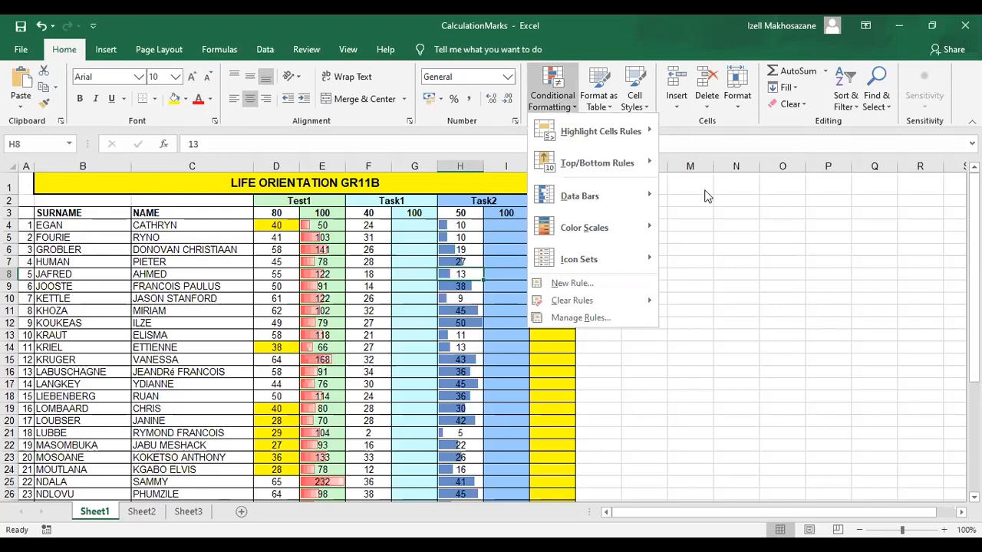
pyautogui.press('t')
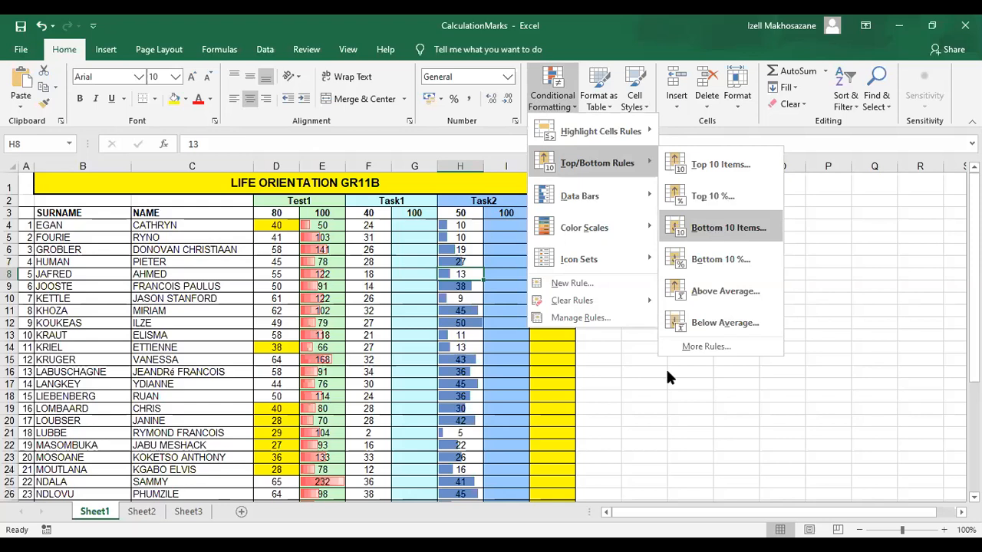
pyautogui.click(384, 227)
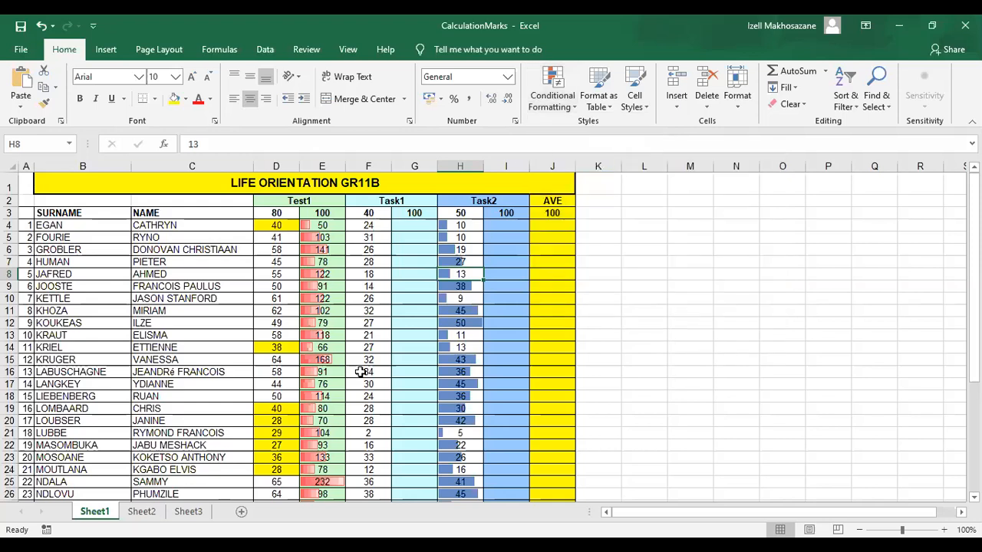
pyautogui.moveTo(376, 225); pyautogui.dragTo(366, 499)
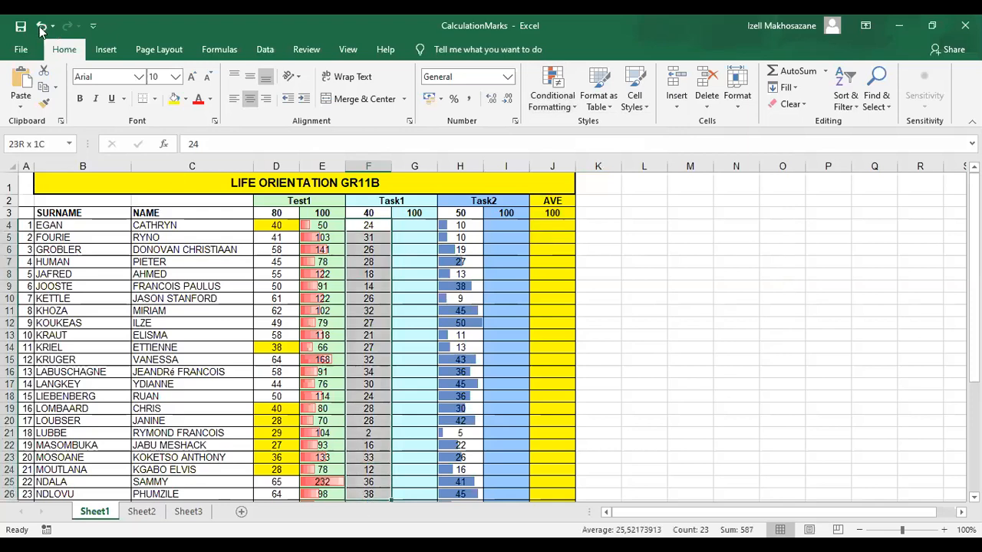
pyautogui.hotkey('shift', 'Down')
pyautogui.hotkey('shift', 'Down')
pyautogui.hotkey('shift', 'Down')
pyautogui.hotkey('shift', 'Down')
pyautogui.hotkey('shift', 'Down')
pyautogui.hotkey('shift', 'Down')
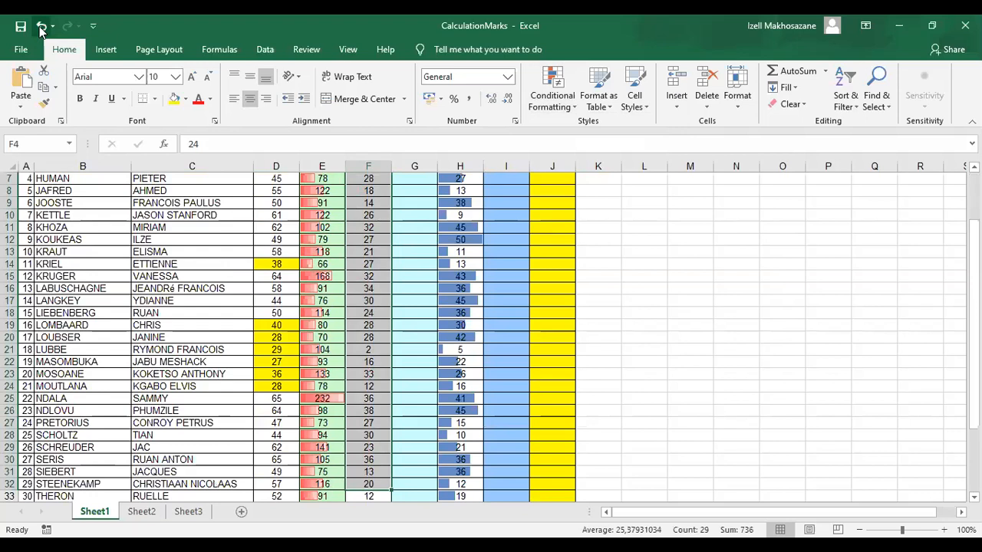
# Undo the H12 mark change, the data bars in columns H and E, and the Bottom 10 Items rule in D4:D41
pyautogui.click(39, 26)
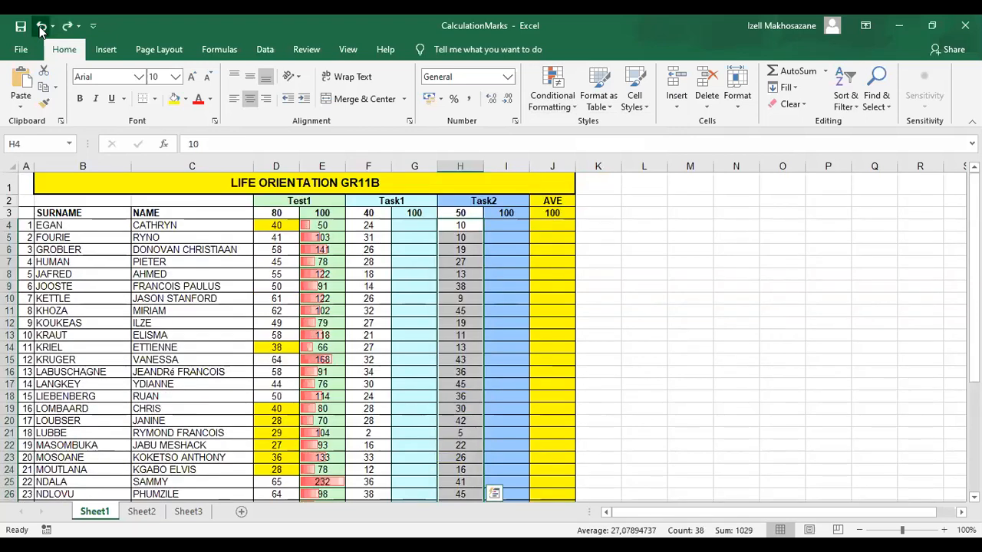
pyautogui.click(39, 26)
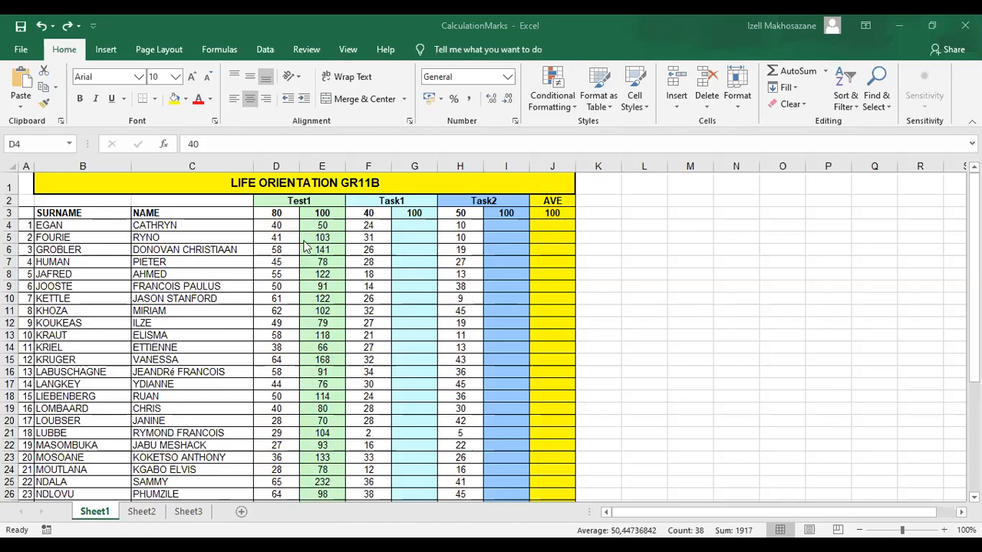
# Apply the Red - Yellow - Green color scale to the Task2 marks in H4:H41, and check the first marks' colours
pyautogui.click(457, 221)
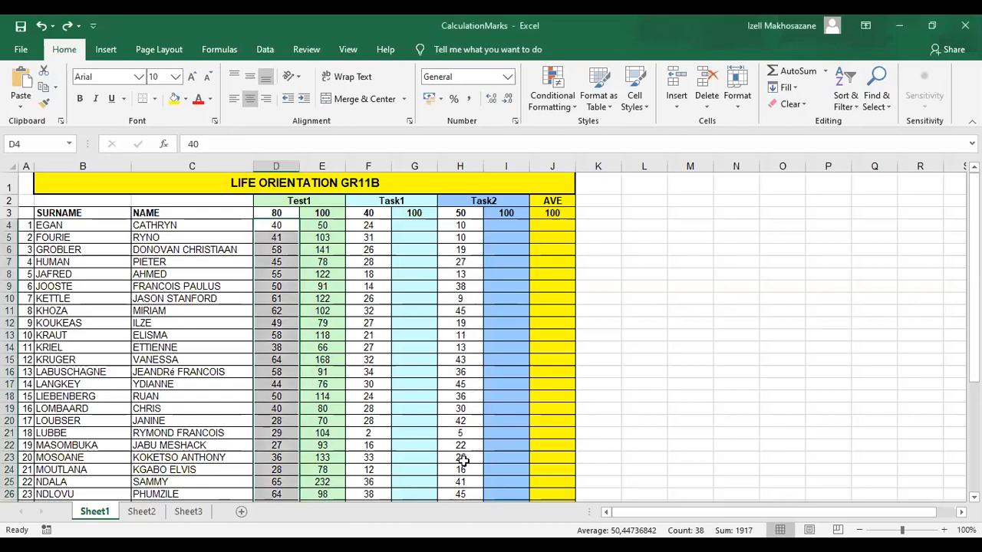
pyautogui.moveTo(463, 459); pyautogui.dragTo(463, 459)
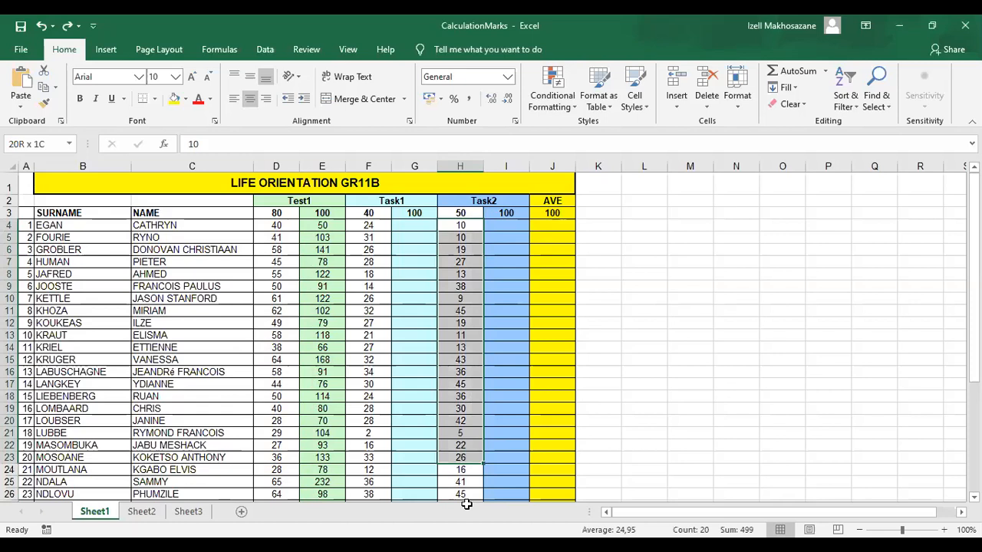
pyautogui.moveTo(467, 504); pyautogui.dragTo(467, 508)
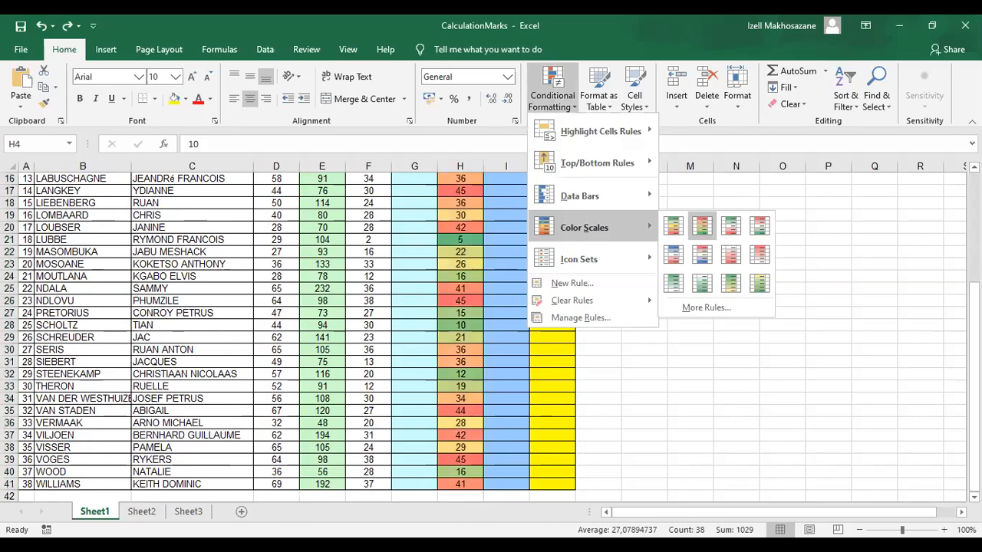
pyautogui.click(702, 226)
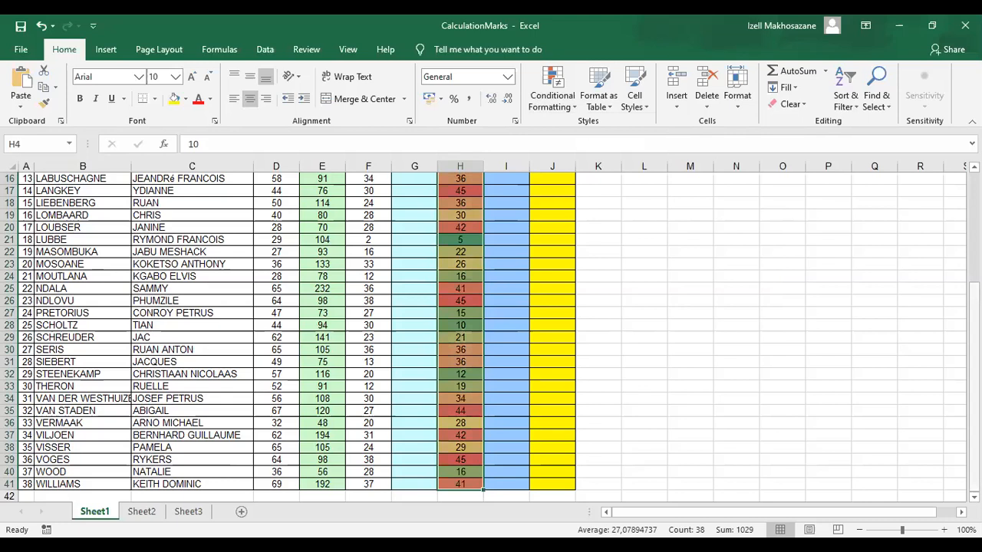
pyautogui.scroll(5, 491, 337)
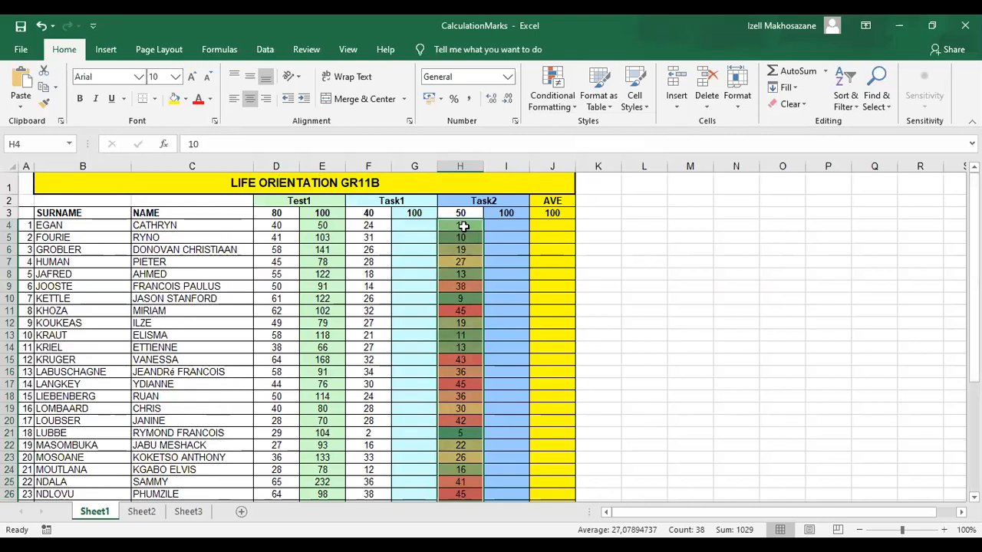
pyautogui.press('Down')
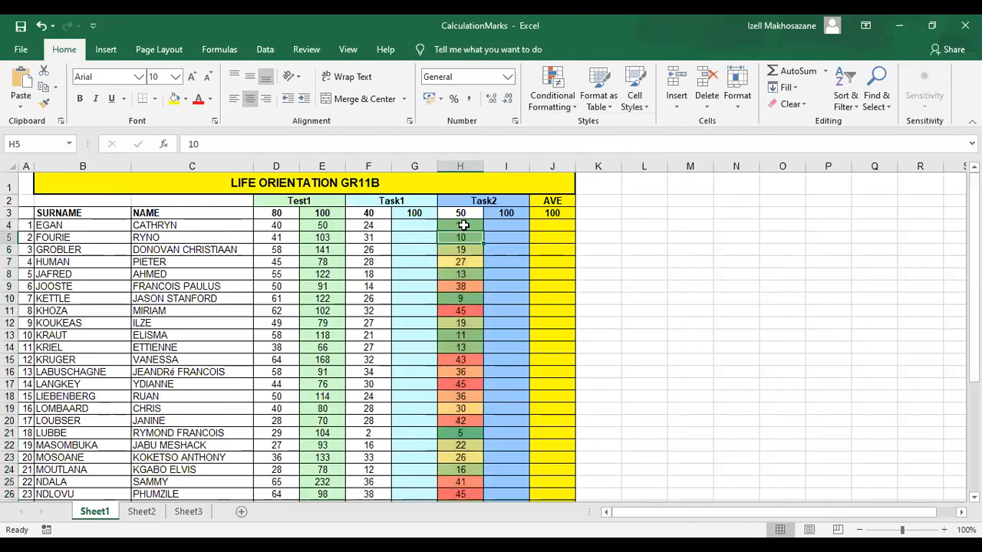
pyautogui.click(463, 228)
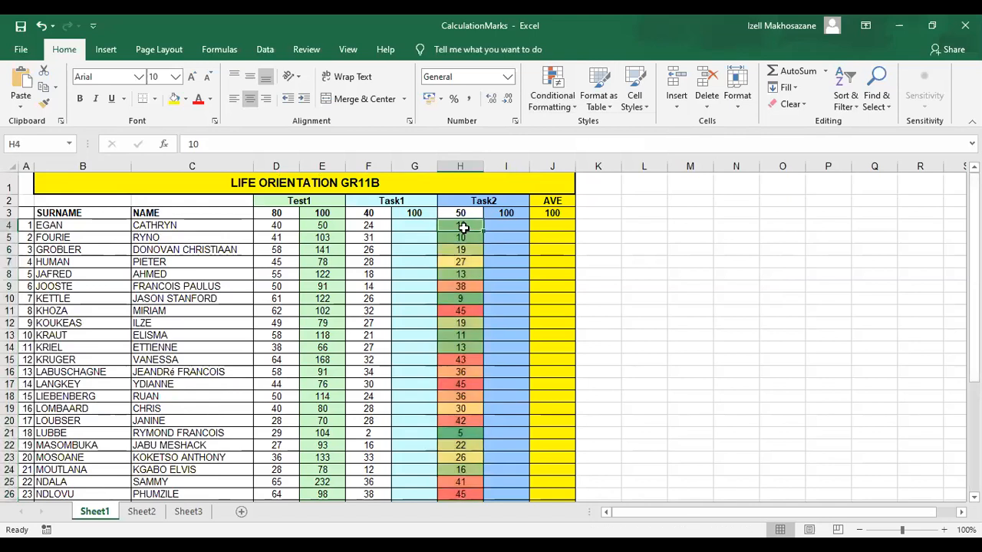
pyautogui.click(462, 238)
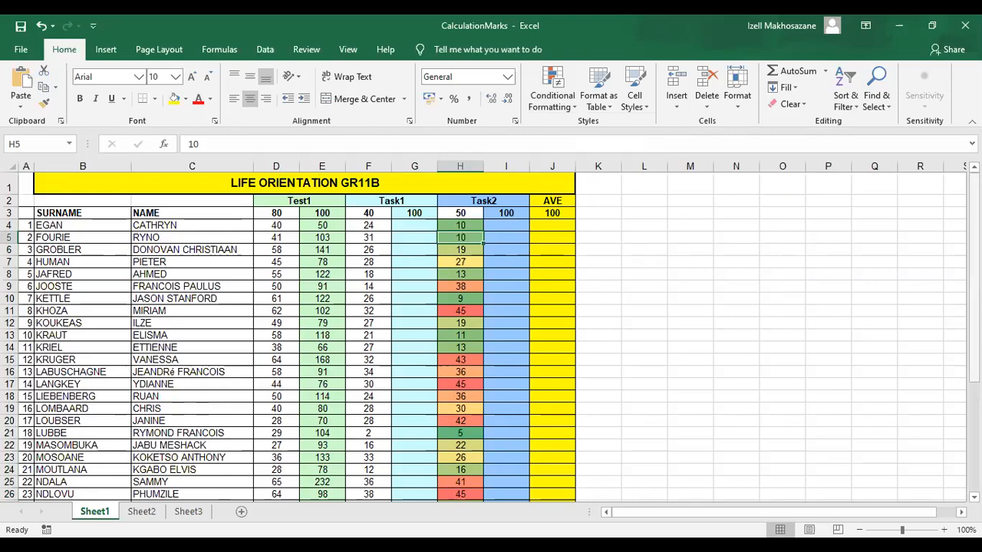
# Change the Task2 mark in H12 to 20
pyautogui.moveTo(974, 278); pyautogui.dragTo(974, 357)
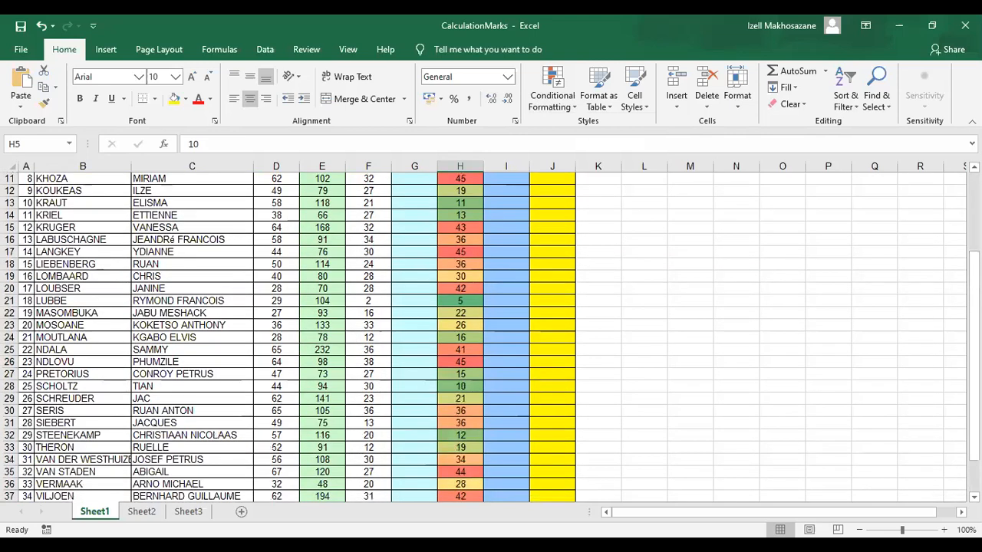
pyautogui.moveTo(974, 356); pyautogui.dragTo(975, 278)
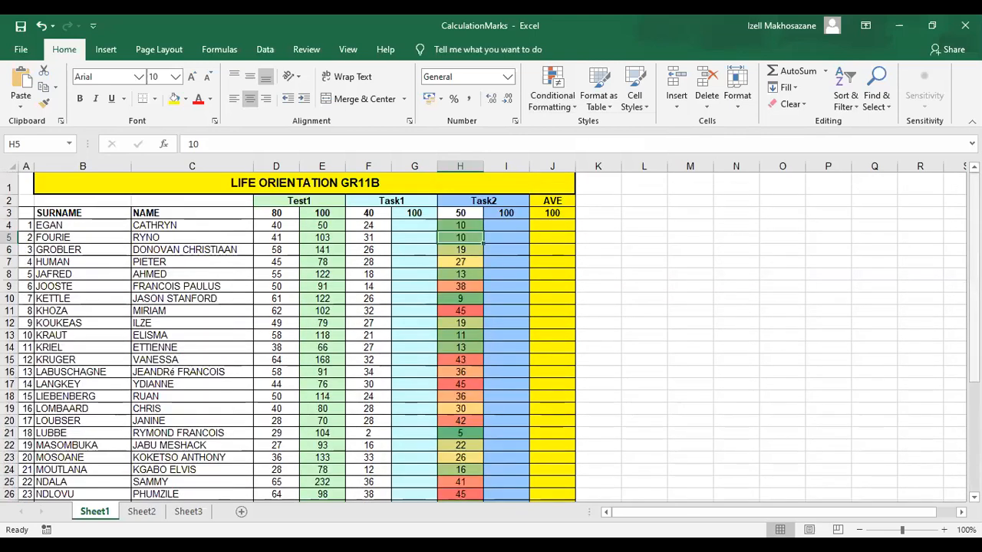
pyautogui.doubleClick(470, 323)
pyautogui.press('BackSpace')
pyautogui.press('BackSpace')
pyautogui.write('20')
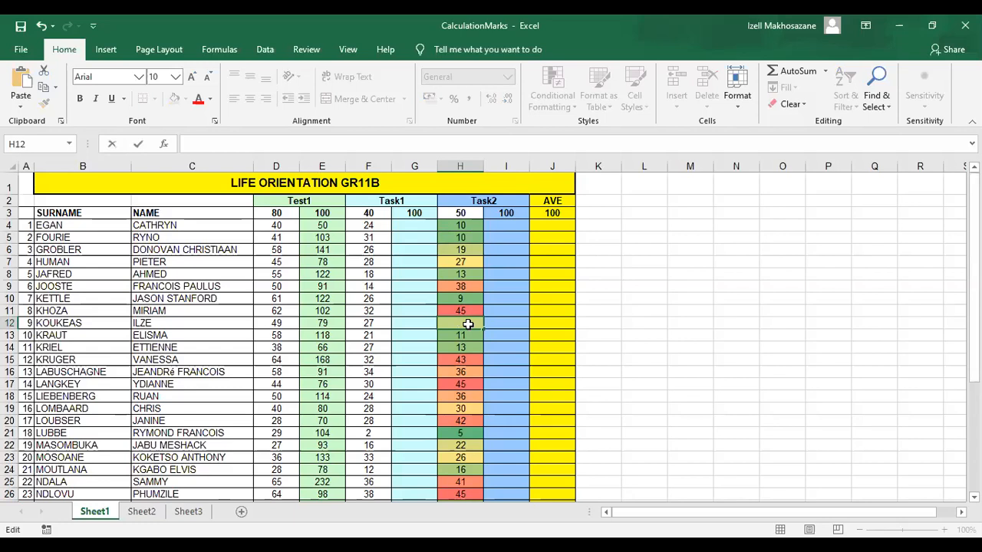
pyautogui.press('Return')
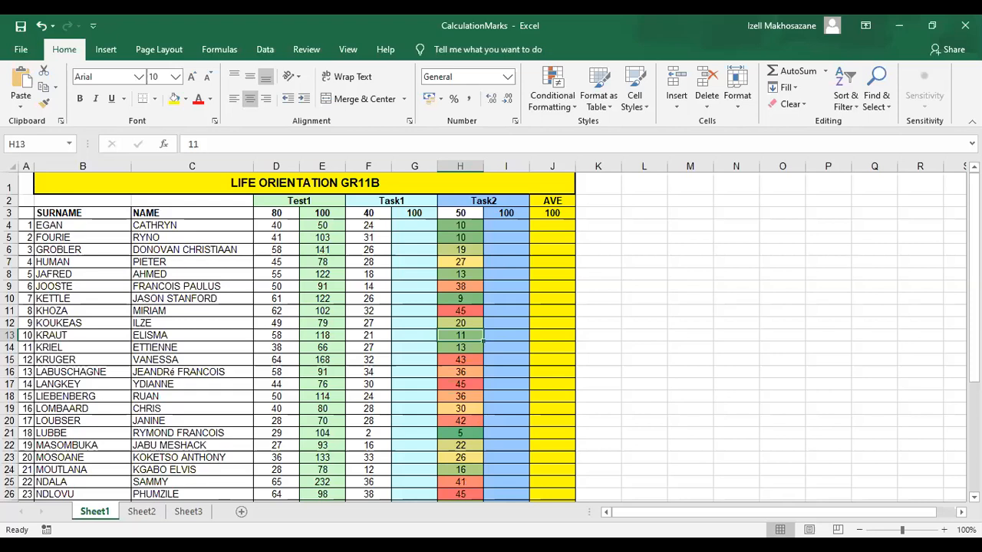
# Examine the color scale down the Task2 marks and compare the shading of H4 and H5
pyautogui.scroll(-4, 491, 338)
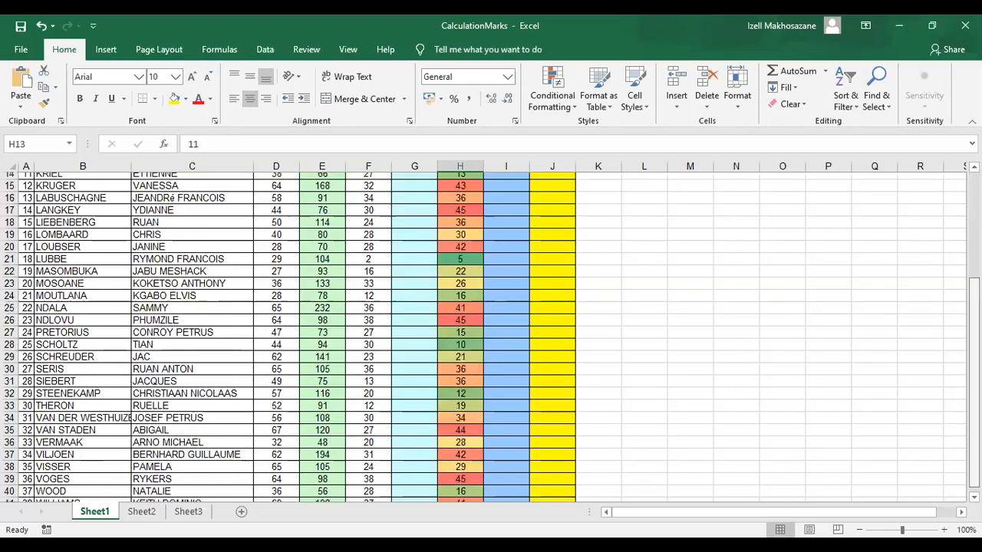
pyautogui.scroll(4, 626, 157)
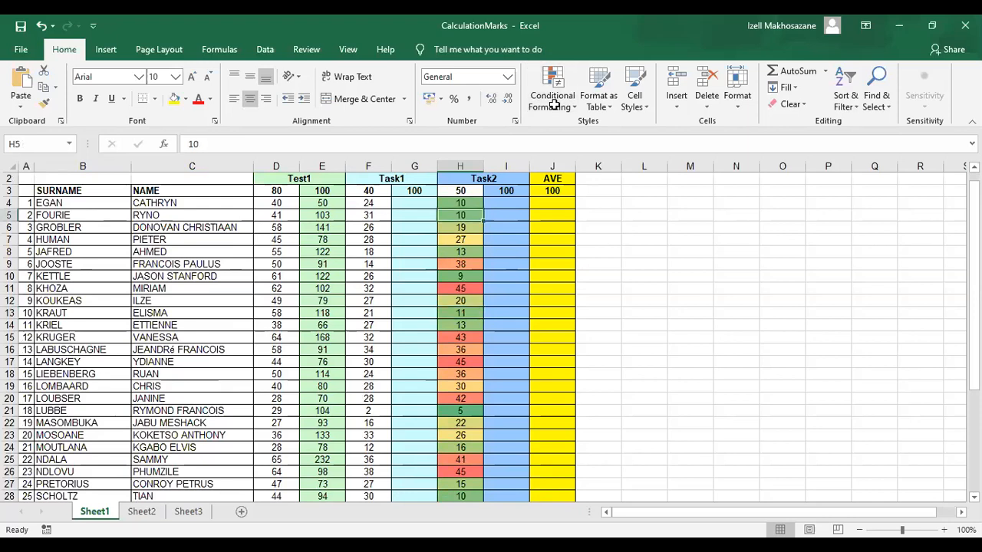
pyautogui.click(463, 203)
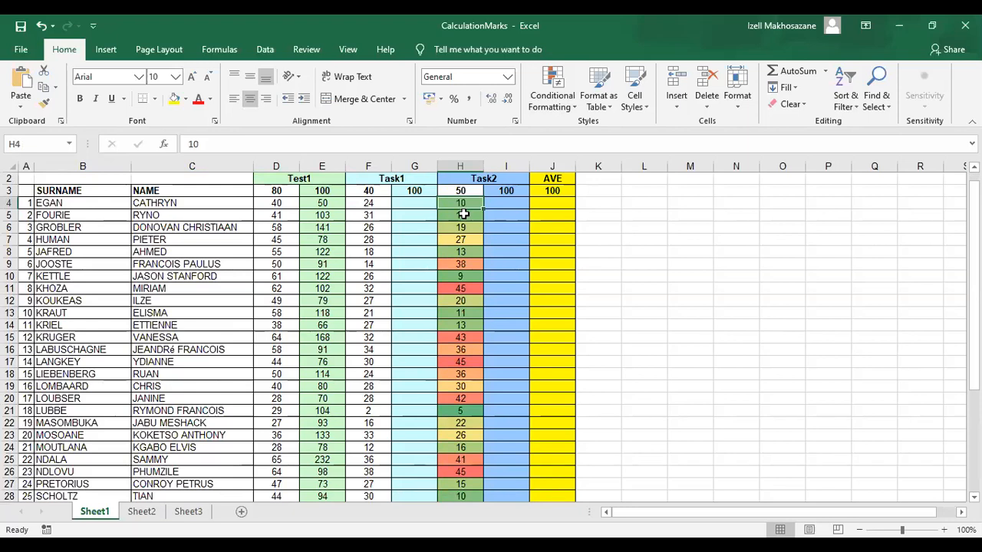
pyautogui.click(464, 214)
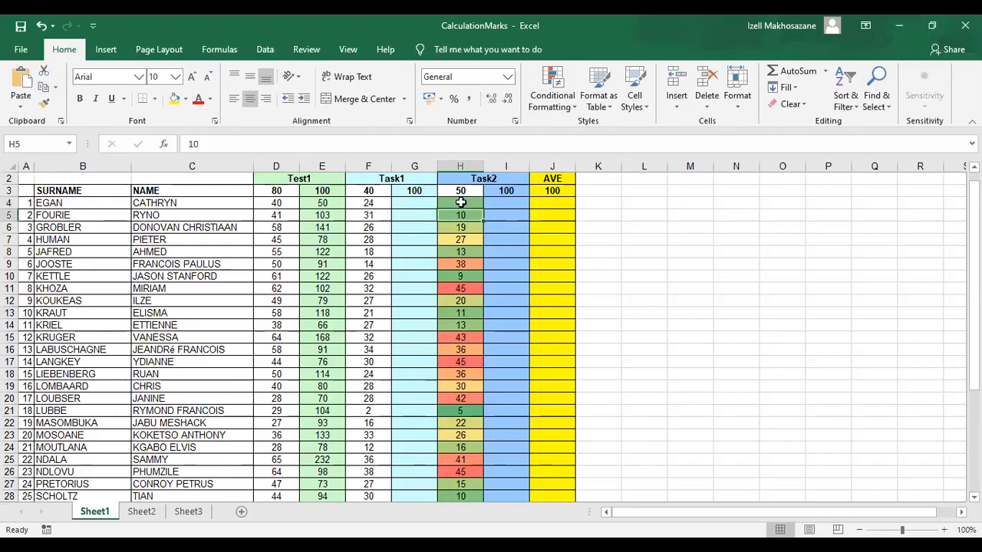
pyautogui.click(462, 203)
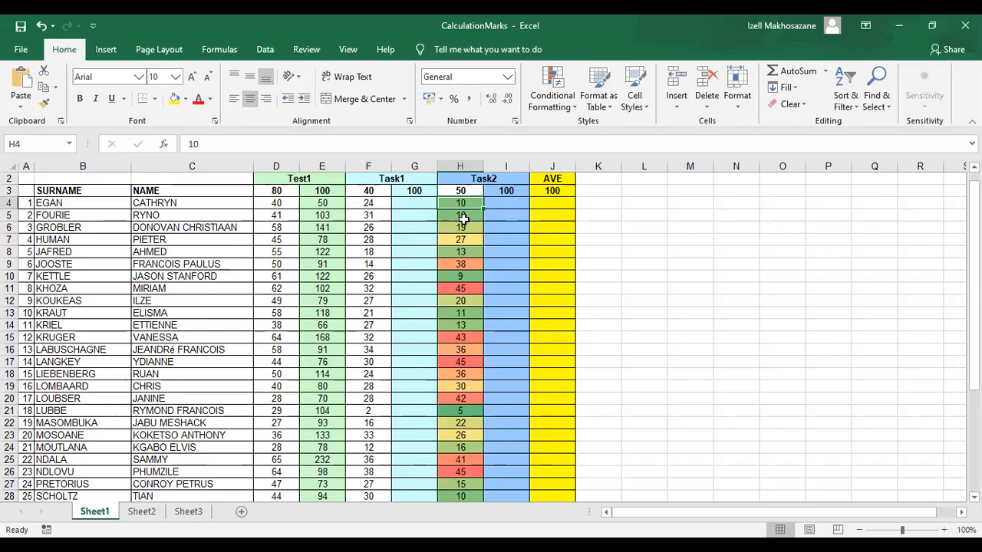
pyautogui.click(463, 218)
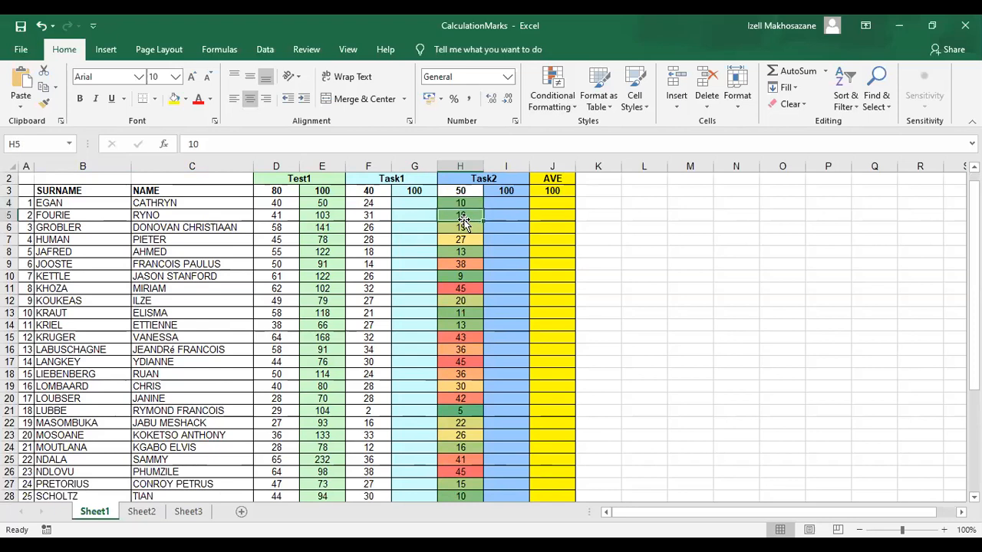
pyautogui.click(461, 203)
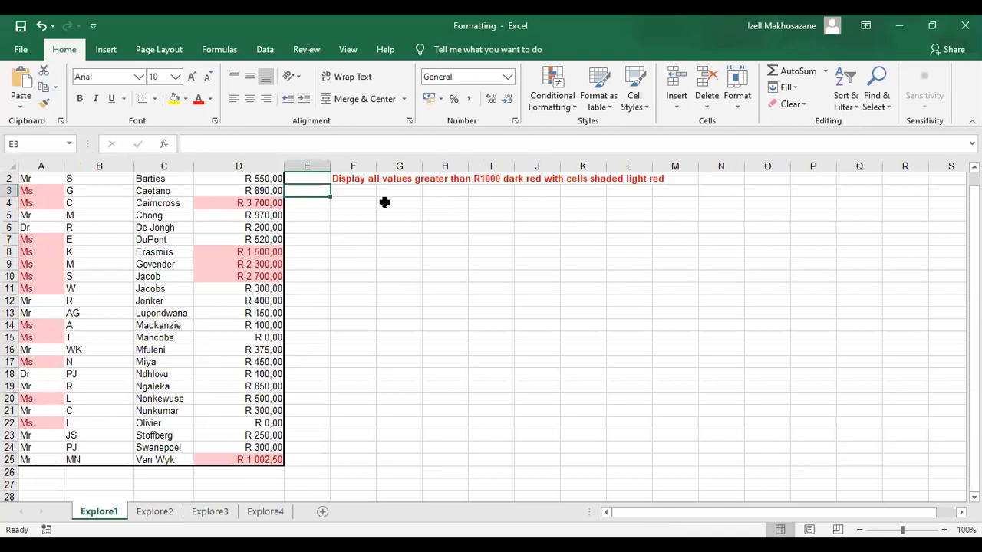
# Review the Explore2 task, the formatted amount in D4 and the available Highlight Cells Rules
pyautogui.click(156, 512)
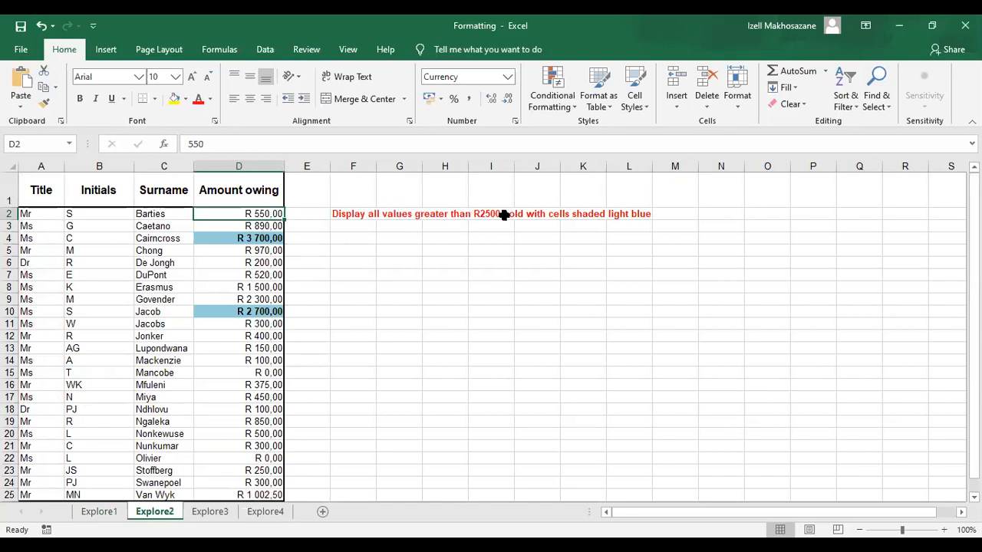
pyautogui.click(258, 240)
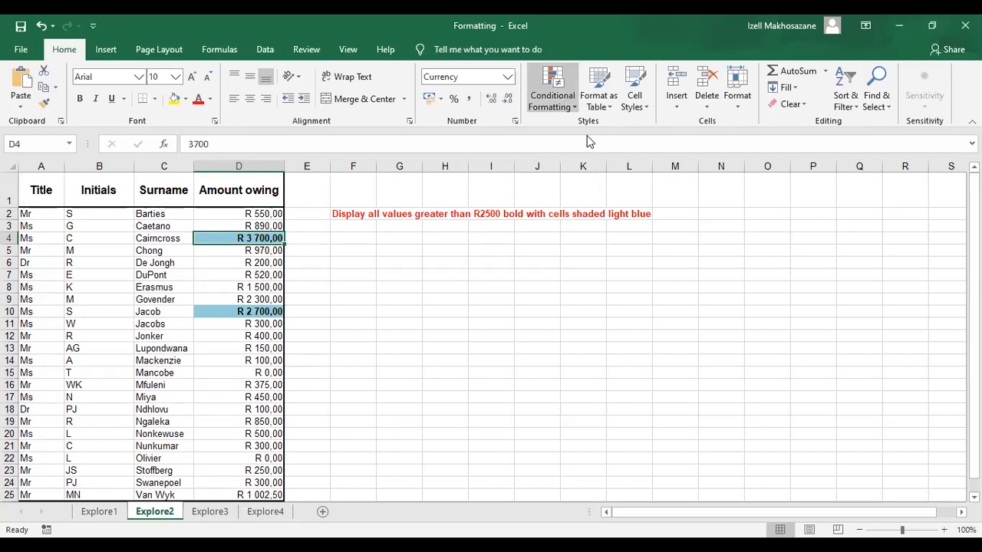
pyautogui.click(552, 96)
pyautogui.moveTo(589, 140)
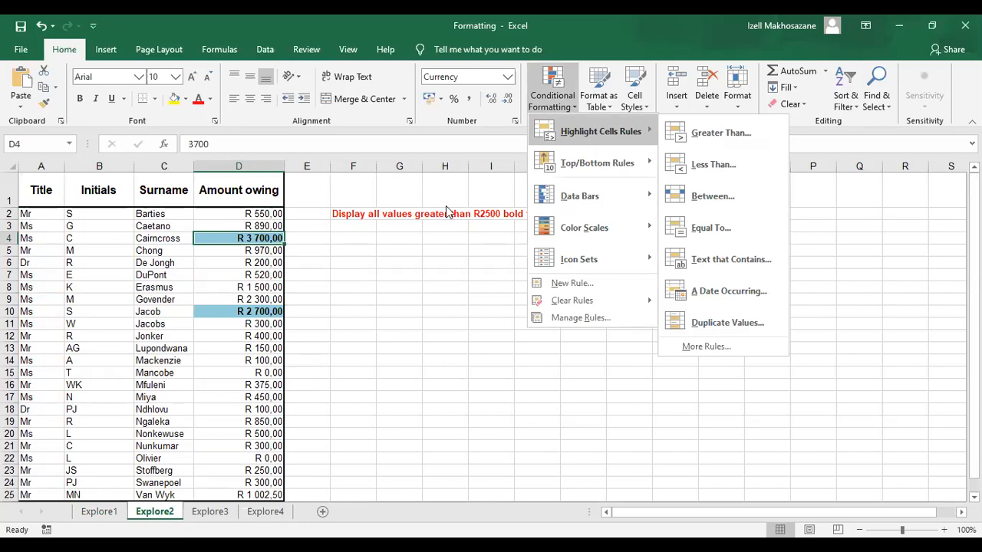
pyautogui.click(223, 512)
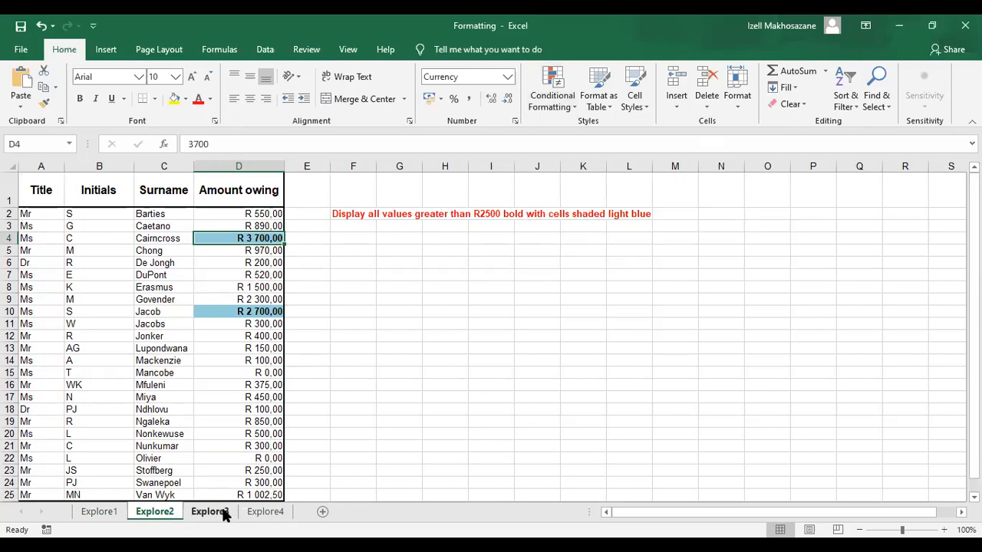
# On the Explore3 sheet, start a new "Format only cells that contain" rule for the amounts owing in D2:D25
pyautogui.click(223, 512)
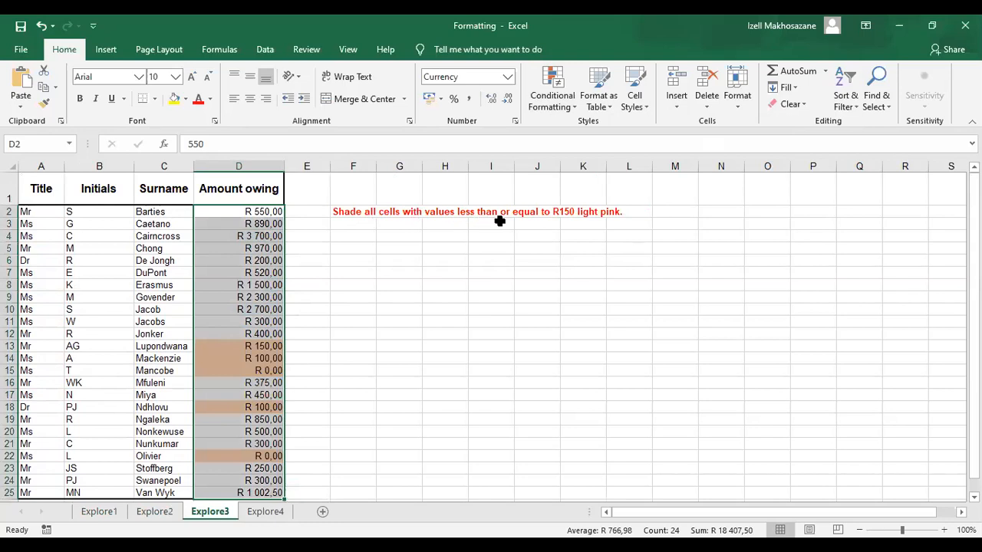
pyautogui.click(563, 215)
pyautogui.click(357, 217)
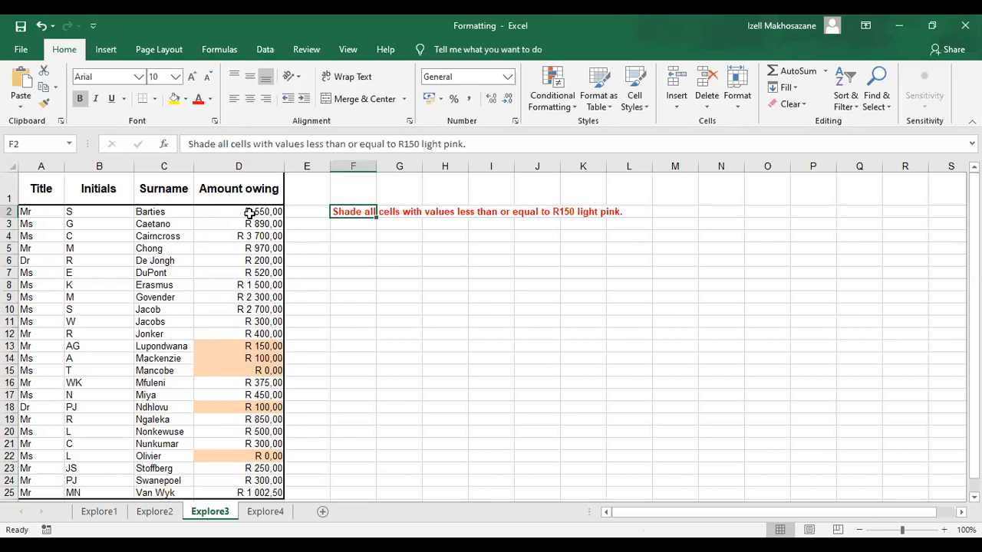
pyautogui.moveTo(248, 211); pyautogui.dragTo(252, 301)
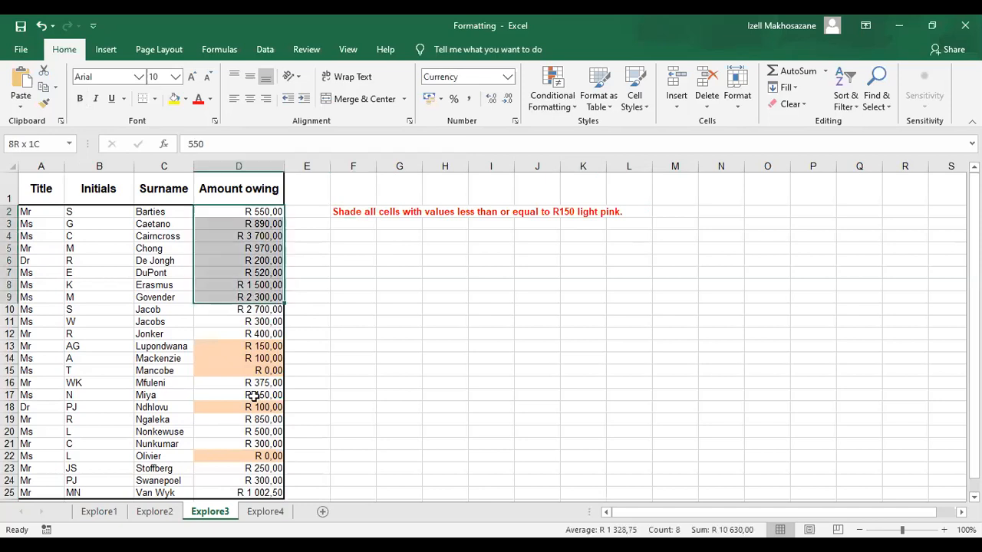
pyautogui.moveTo(259, 502); pyautogui.dragTo(258, 460)
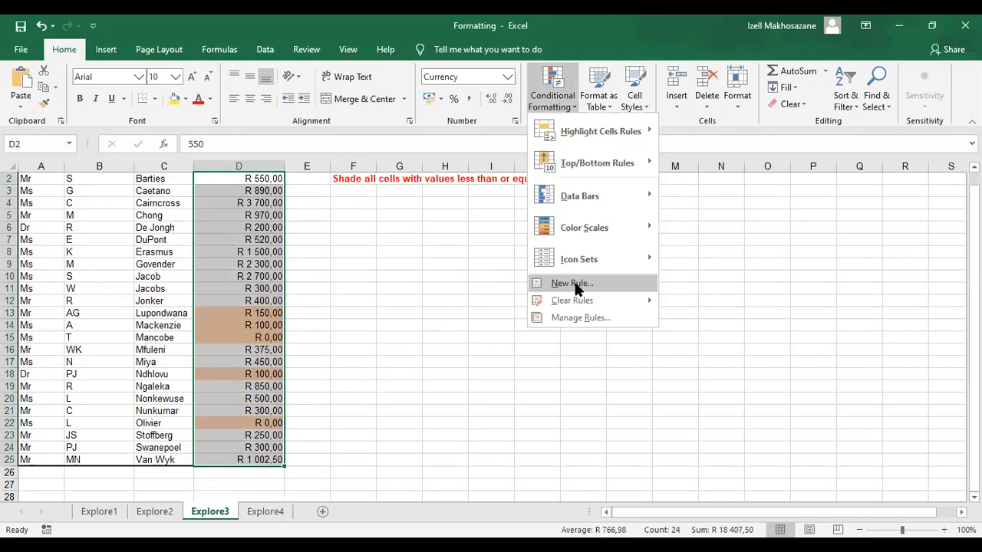
pyautogui.click(575, 285)
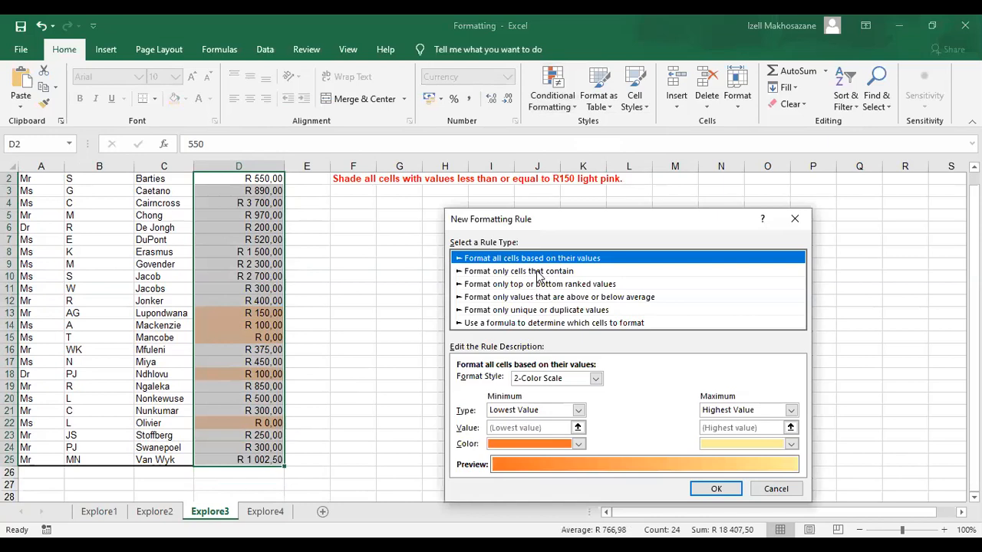
pyautogui.click(539, 272)
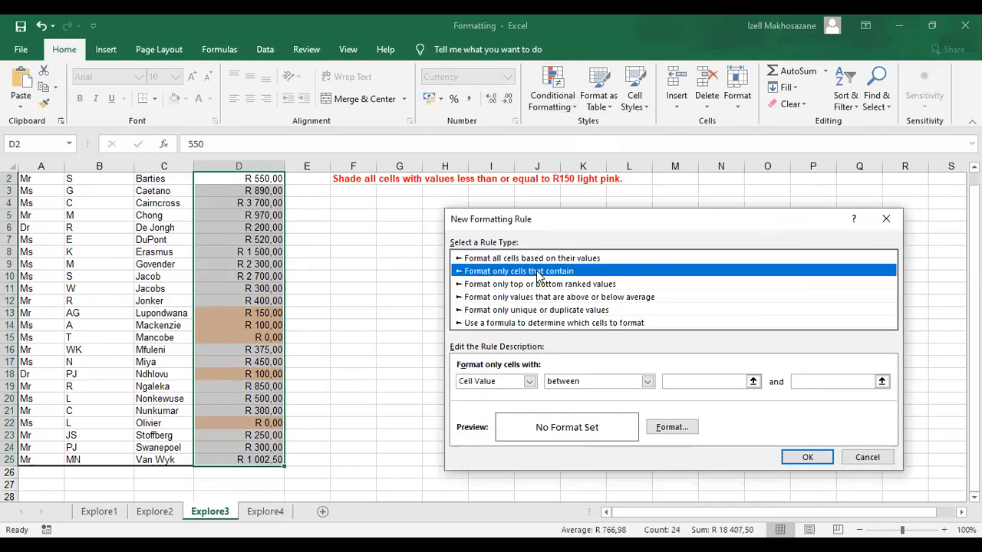
# Try a "less than or equal to" condition with the value 150, and clear the value again
pyautogui.click(648, 381)
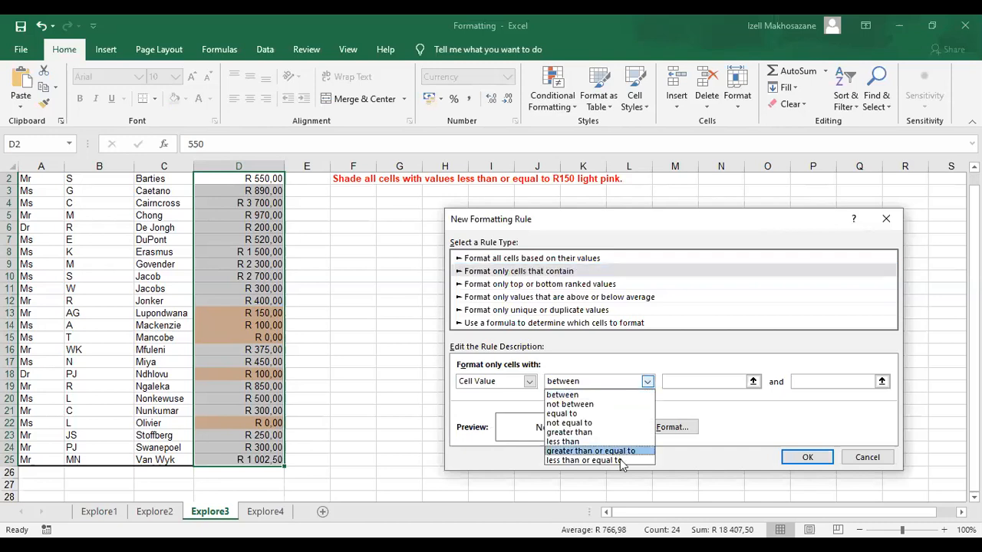
pyautogui.click(677, 381)
pyautogui.write('150')
pyautogui.press('BackSpace')
pyautogui.press('BackSpace')
pyautogui.press('BackSpace')
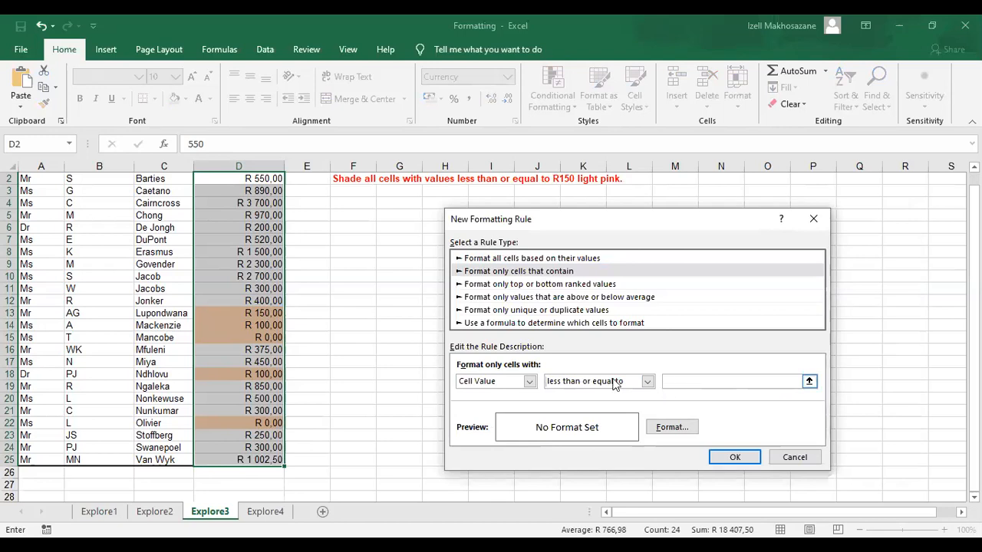
# Set the rule's condition to cell values between 100 and 150 and accept it without choosing a format
pyautogui.click(648, 381)
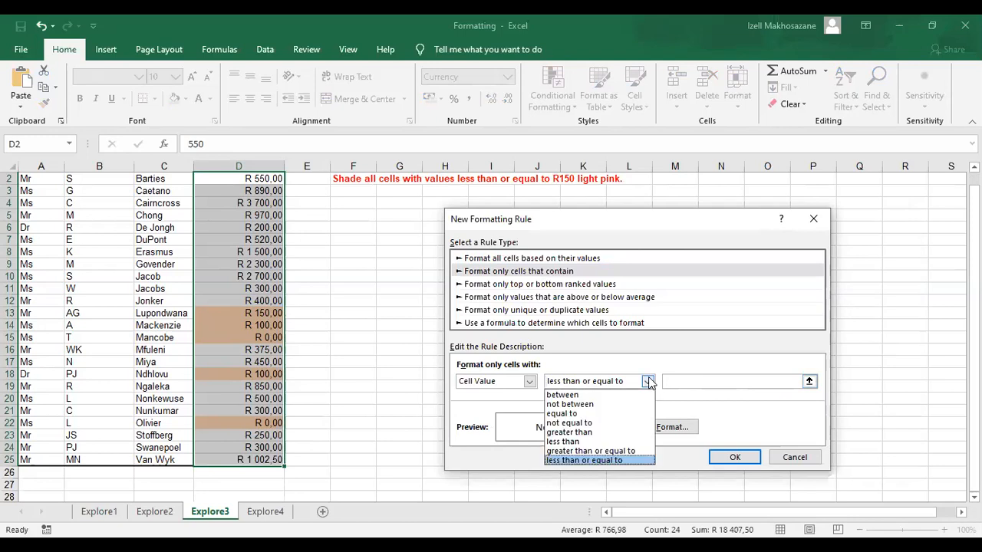
pyautogui.click(649, 382)
pyautogui.click(593, 384)
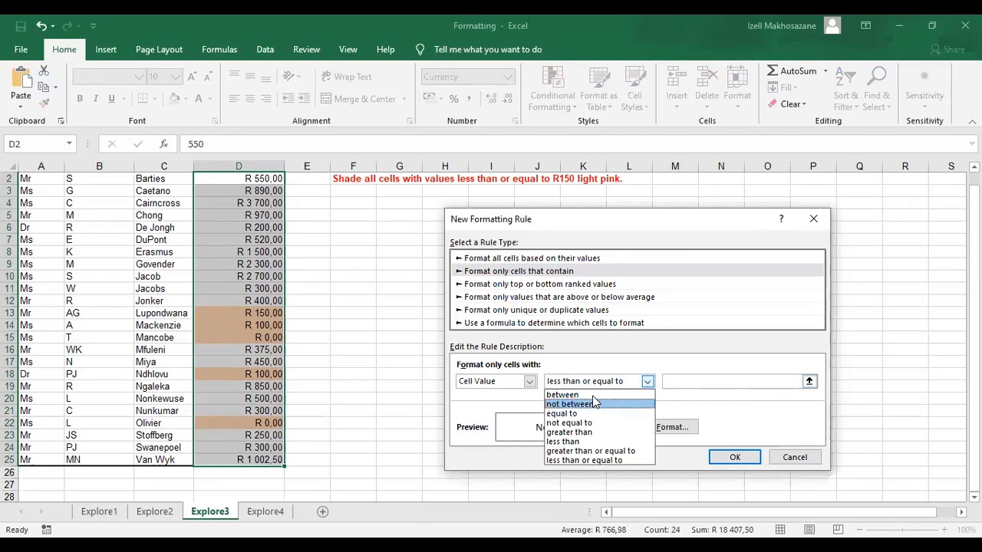
pyautogui.click(593, 397)
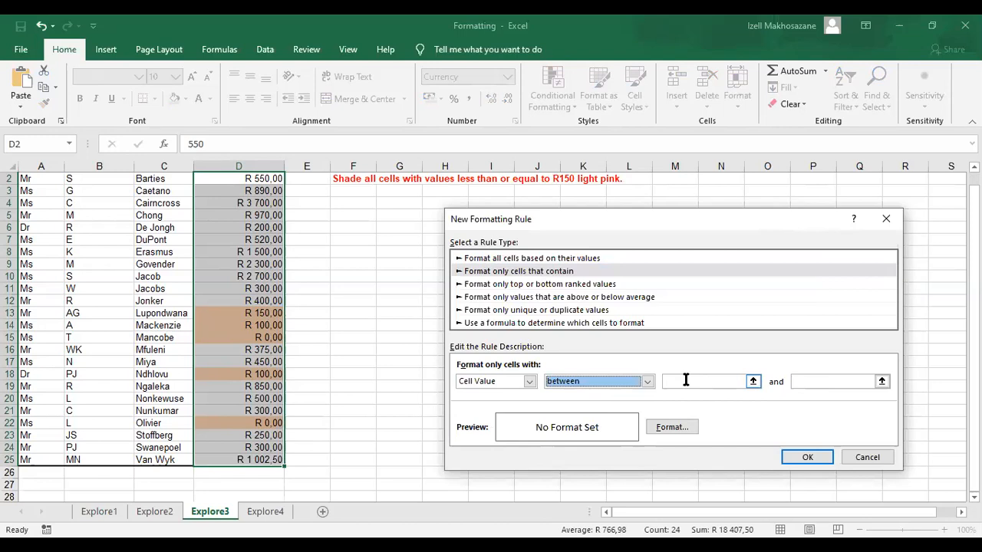
pyautogui.click(686, 380)
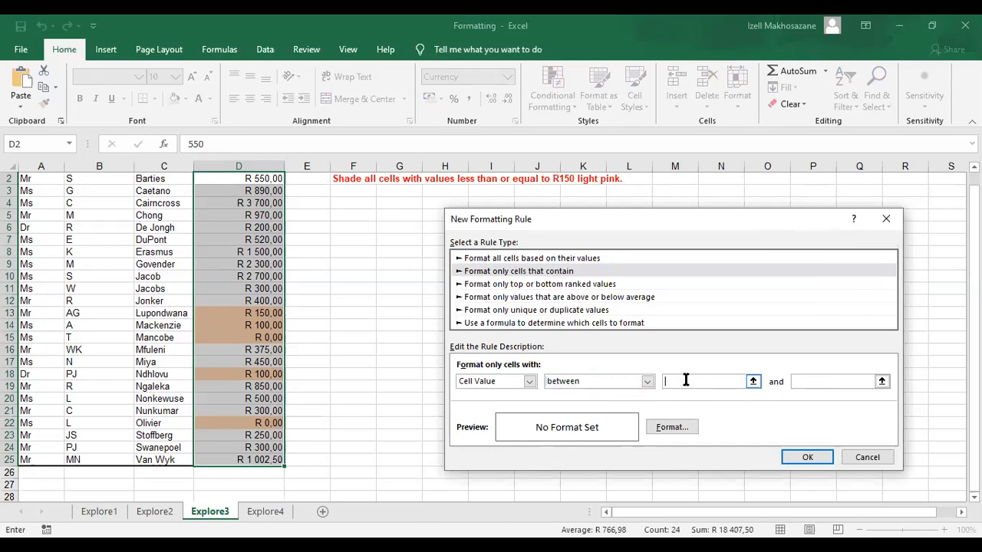
pyautogui.write('100')
pyautogui.click(814, 381)
pyautogui.write('150')
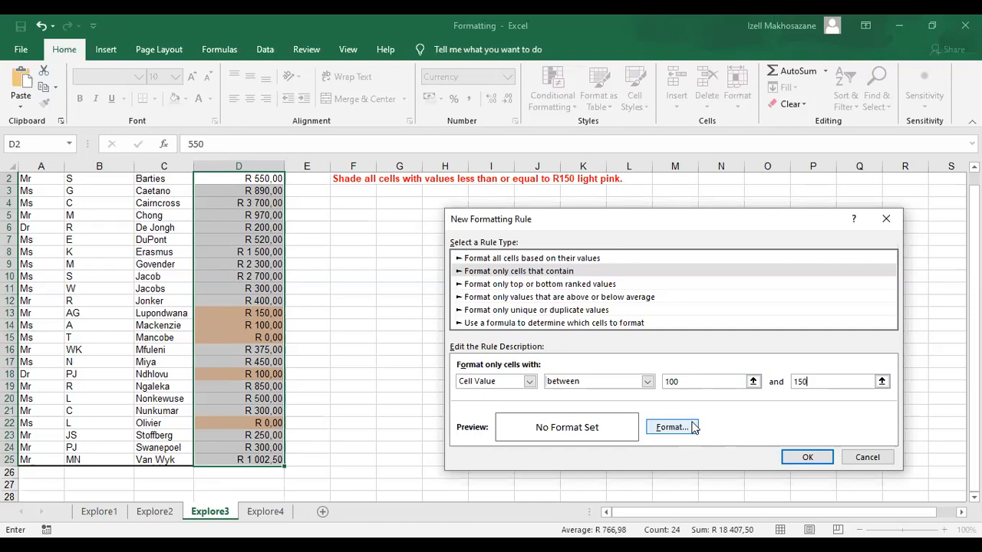
pyautogui.click(793, 458)
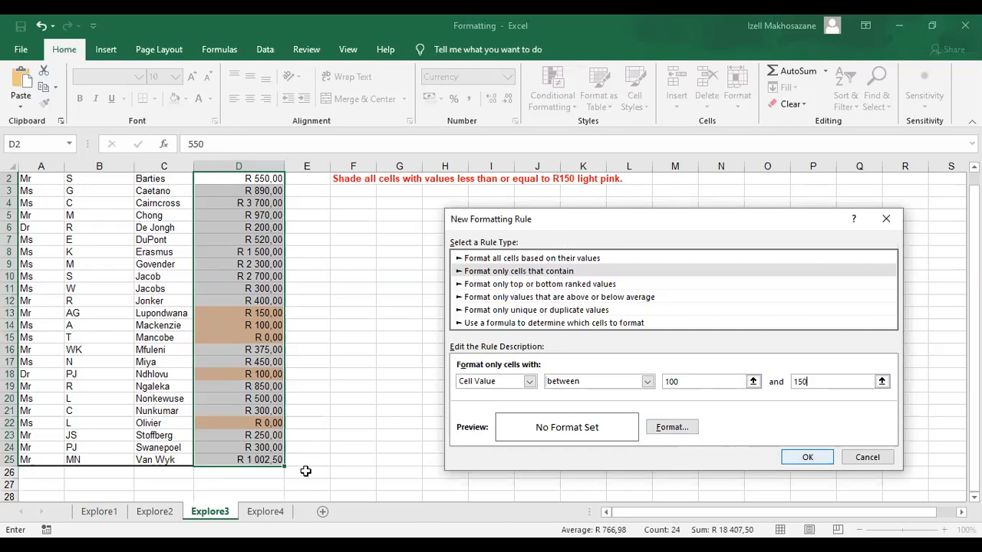
# Open the Explore4 sheet and select the first amount owing in D2
pyautogui.click(270, 513)
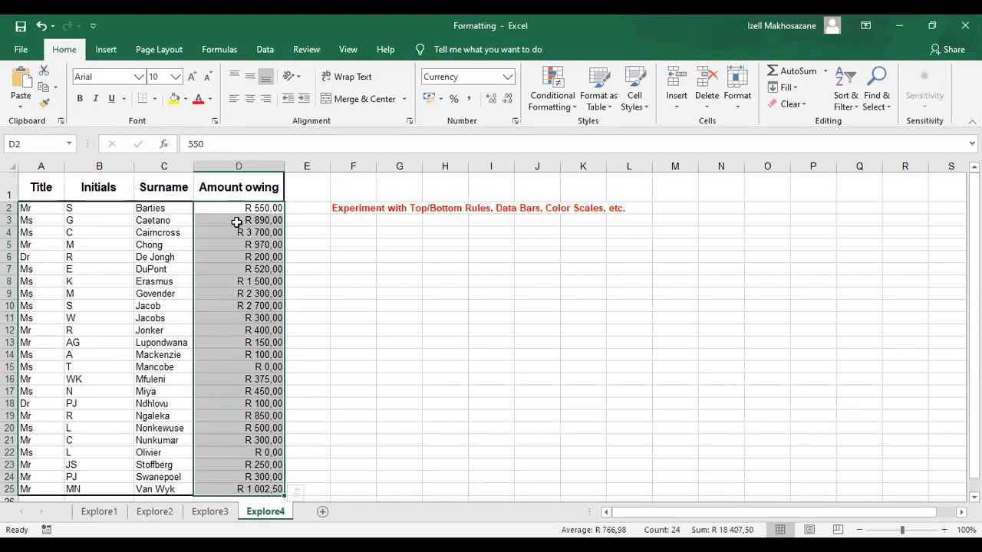
pyautogui.click(271, 207)
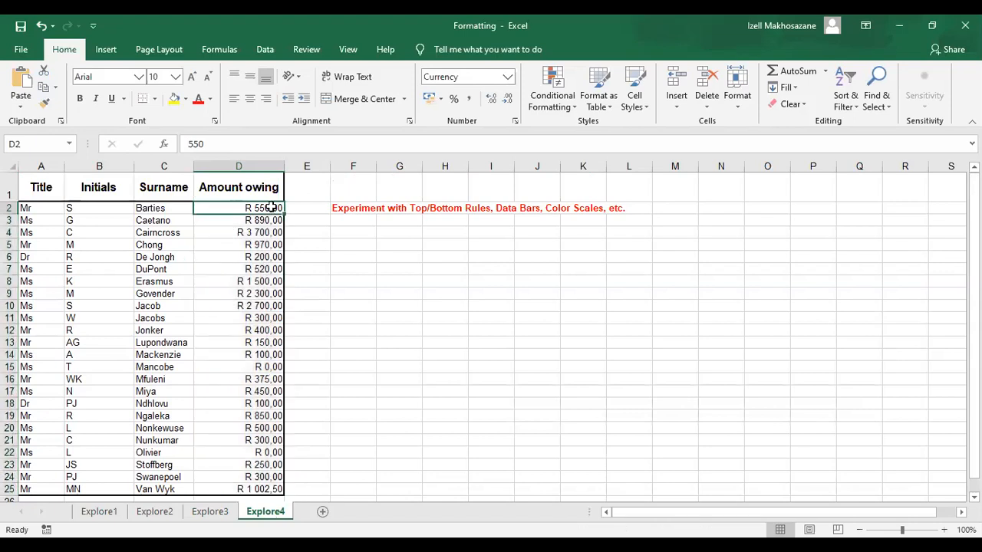